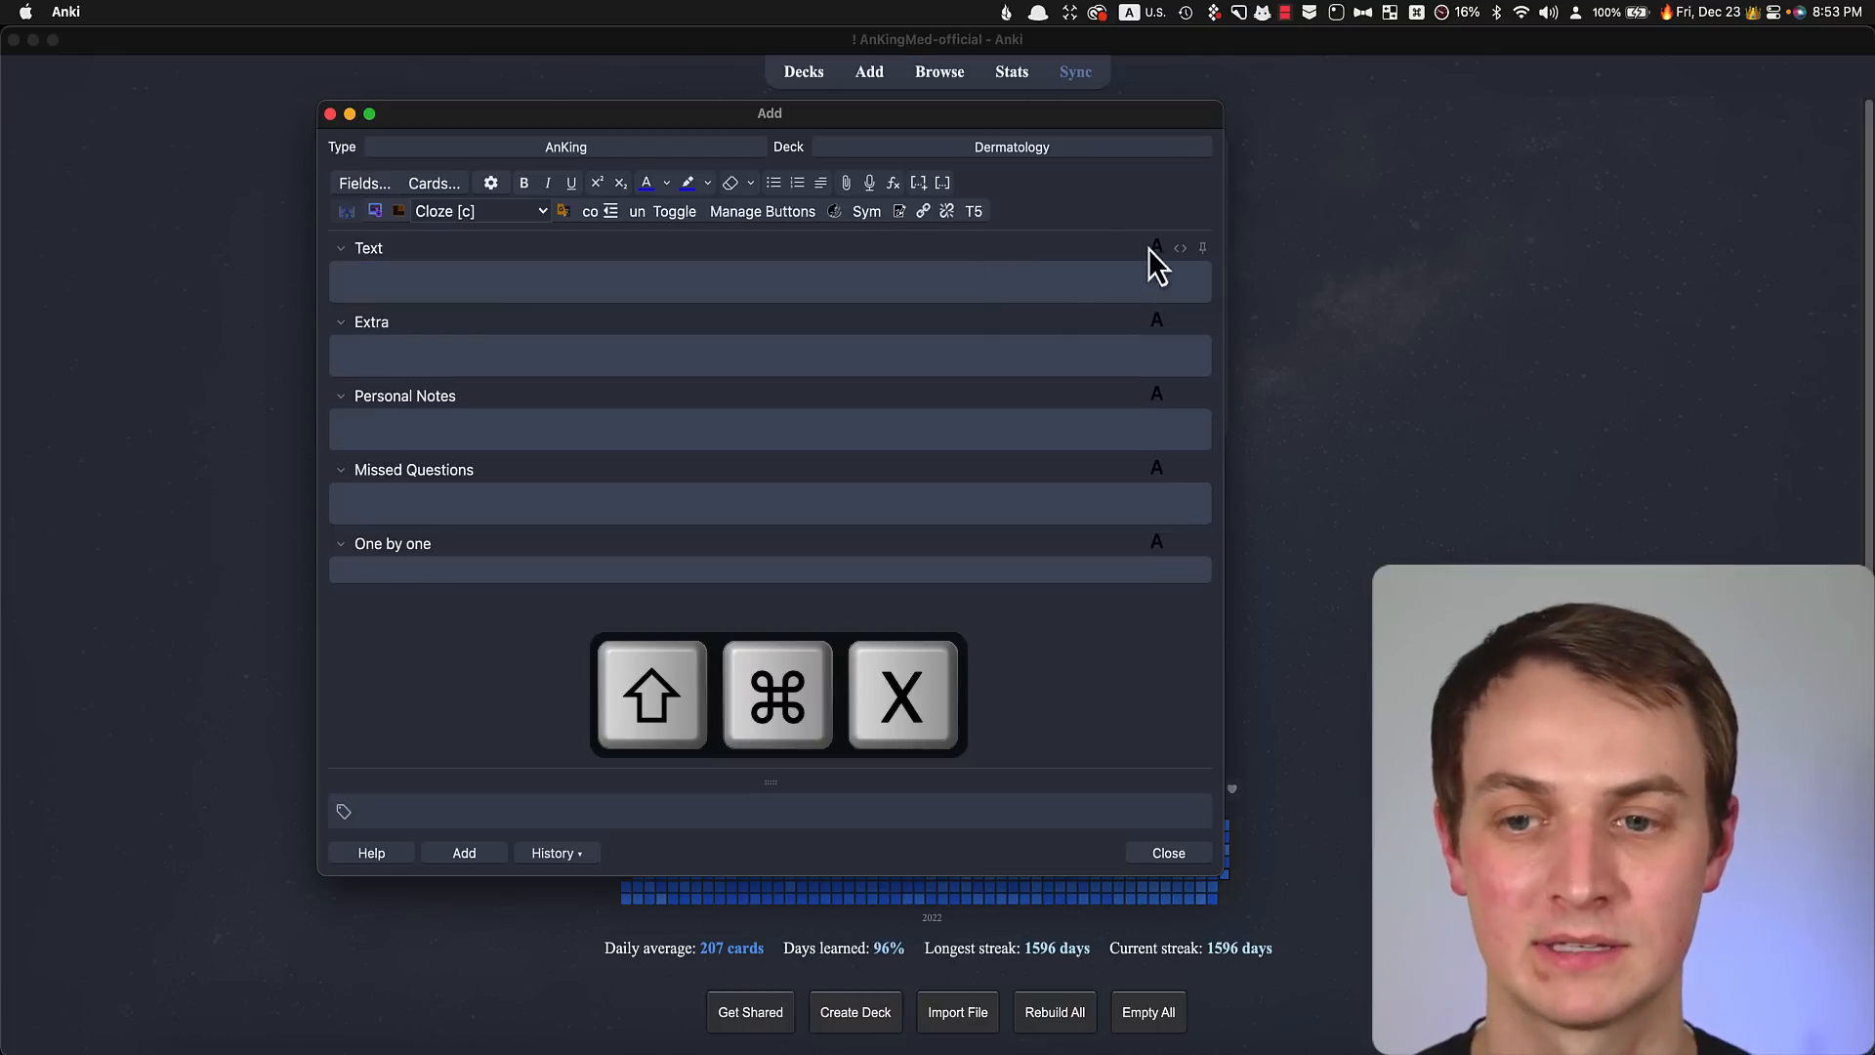
# Turn on field autocomplete for the Text field and enter "te" to bring up suggestions
pyautogui.click(1180, 250)
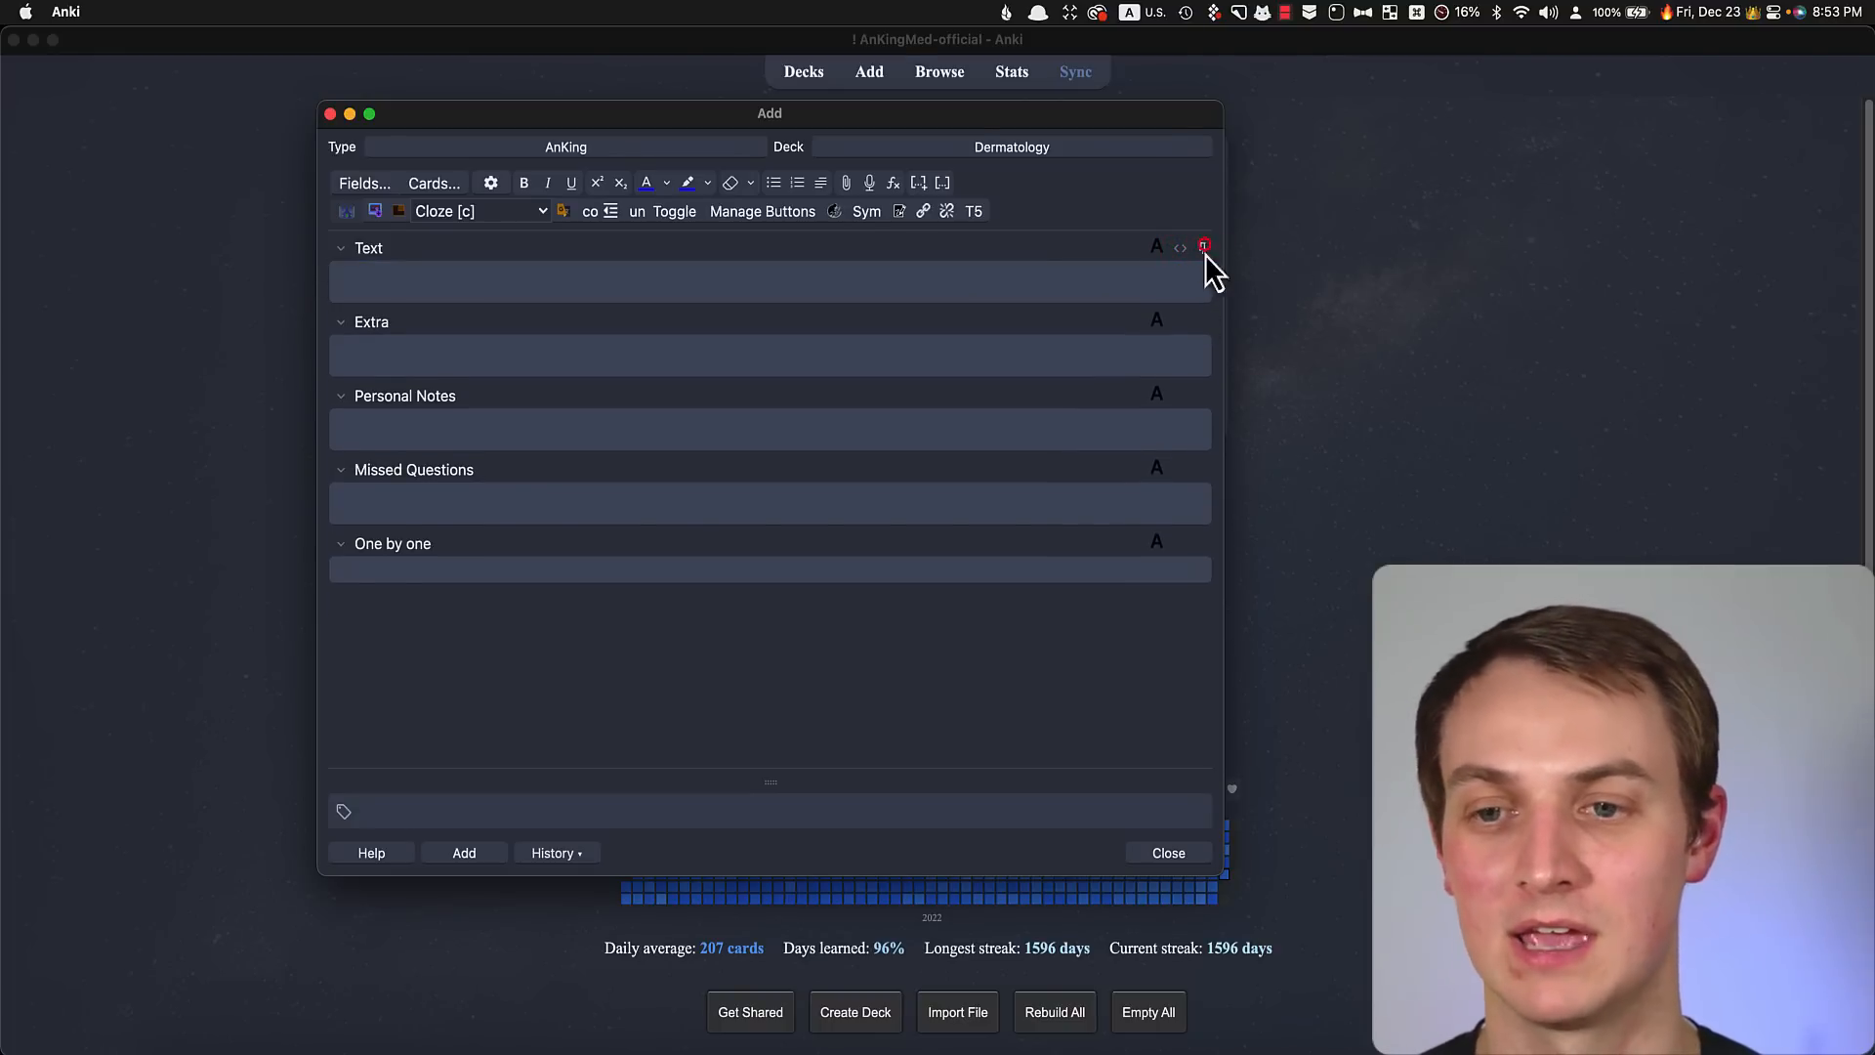
pyautogui.click(1153, 275)
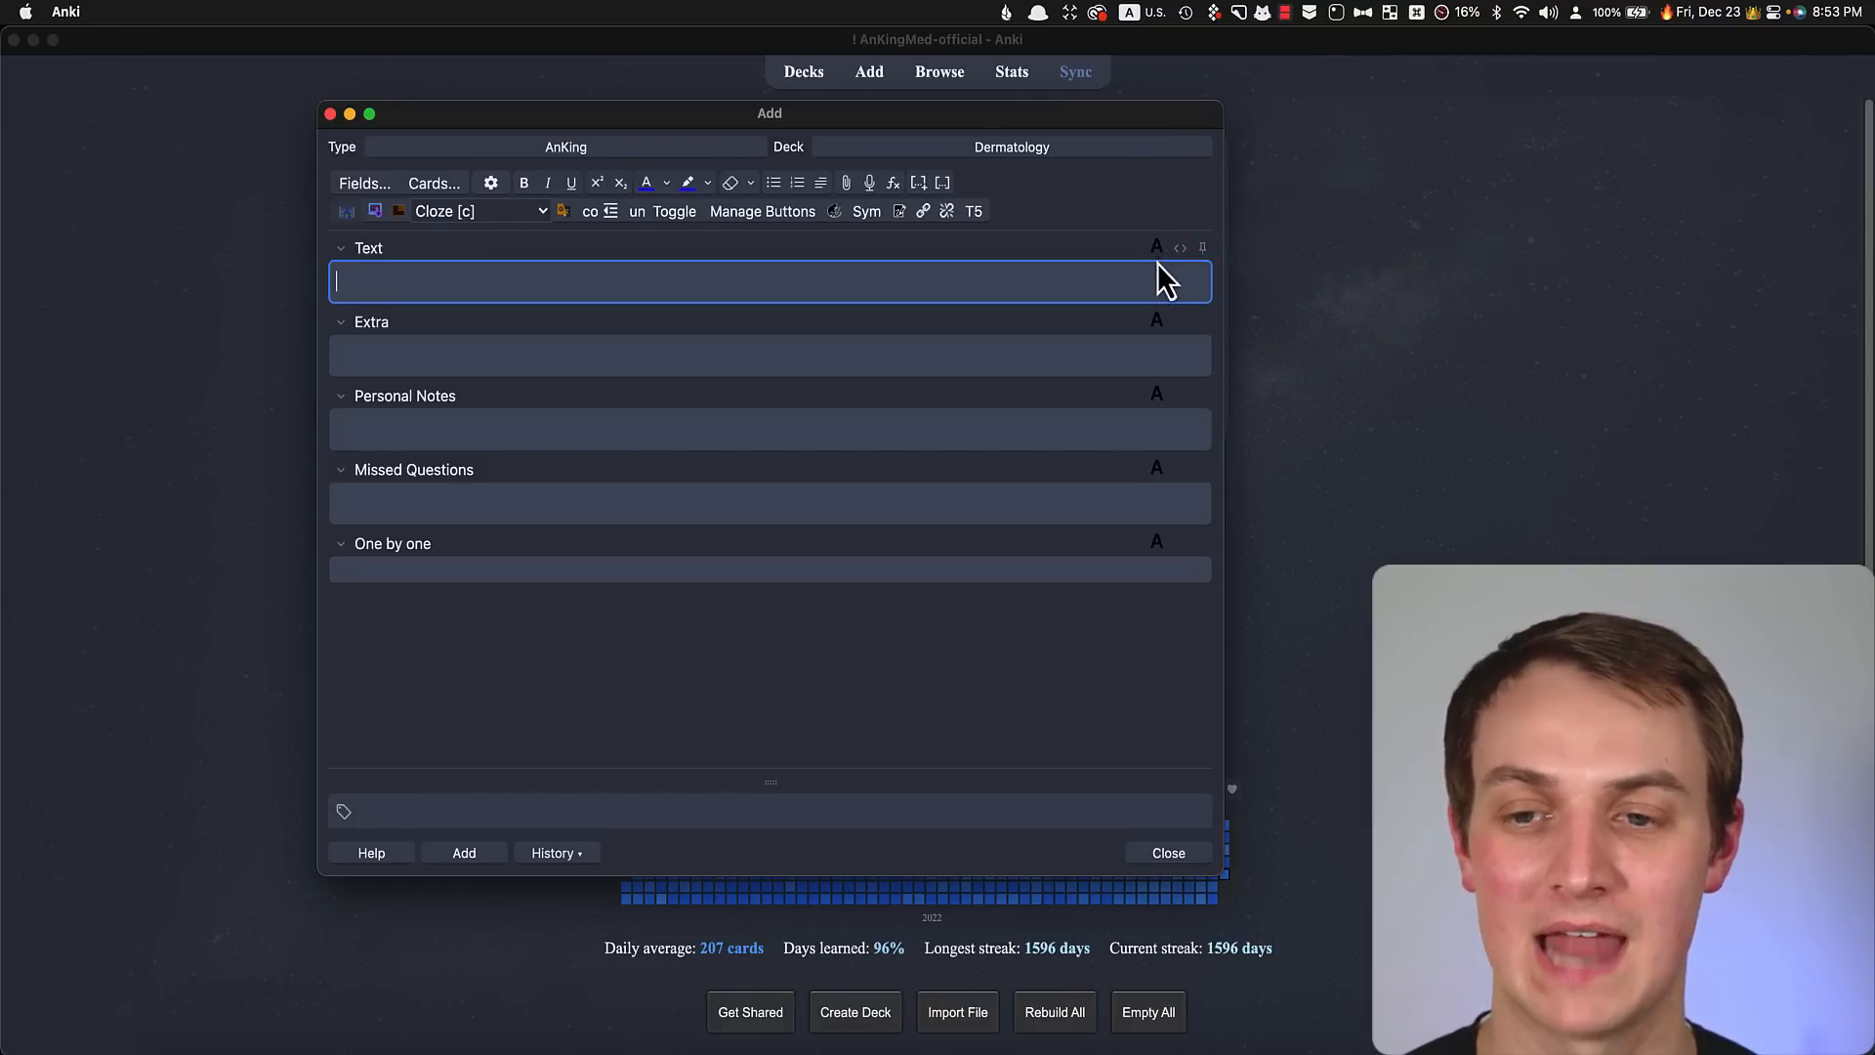
pyautogui.click(1156, 248)
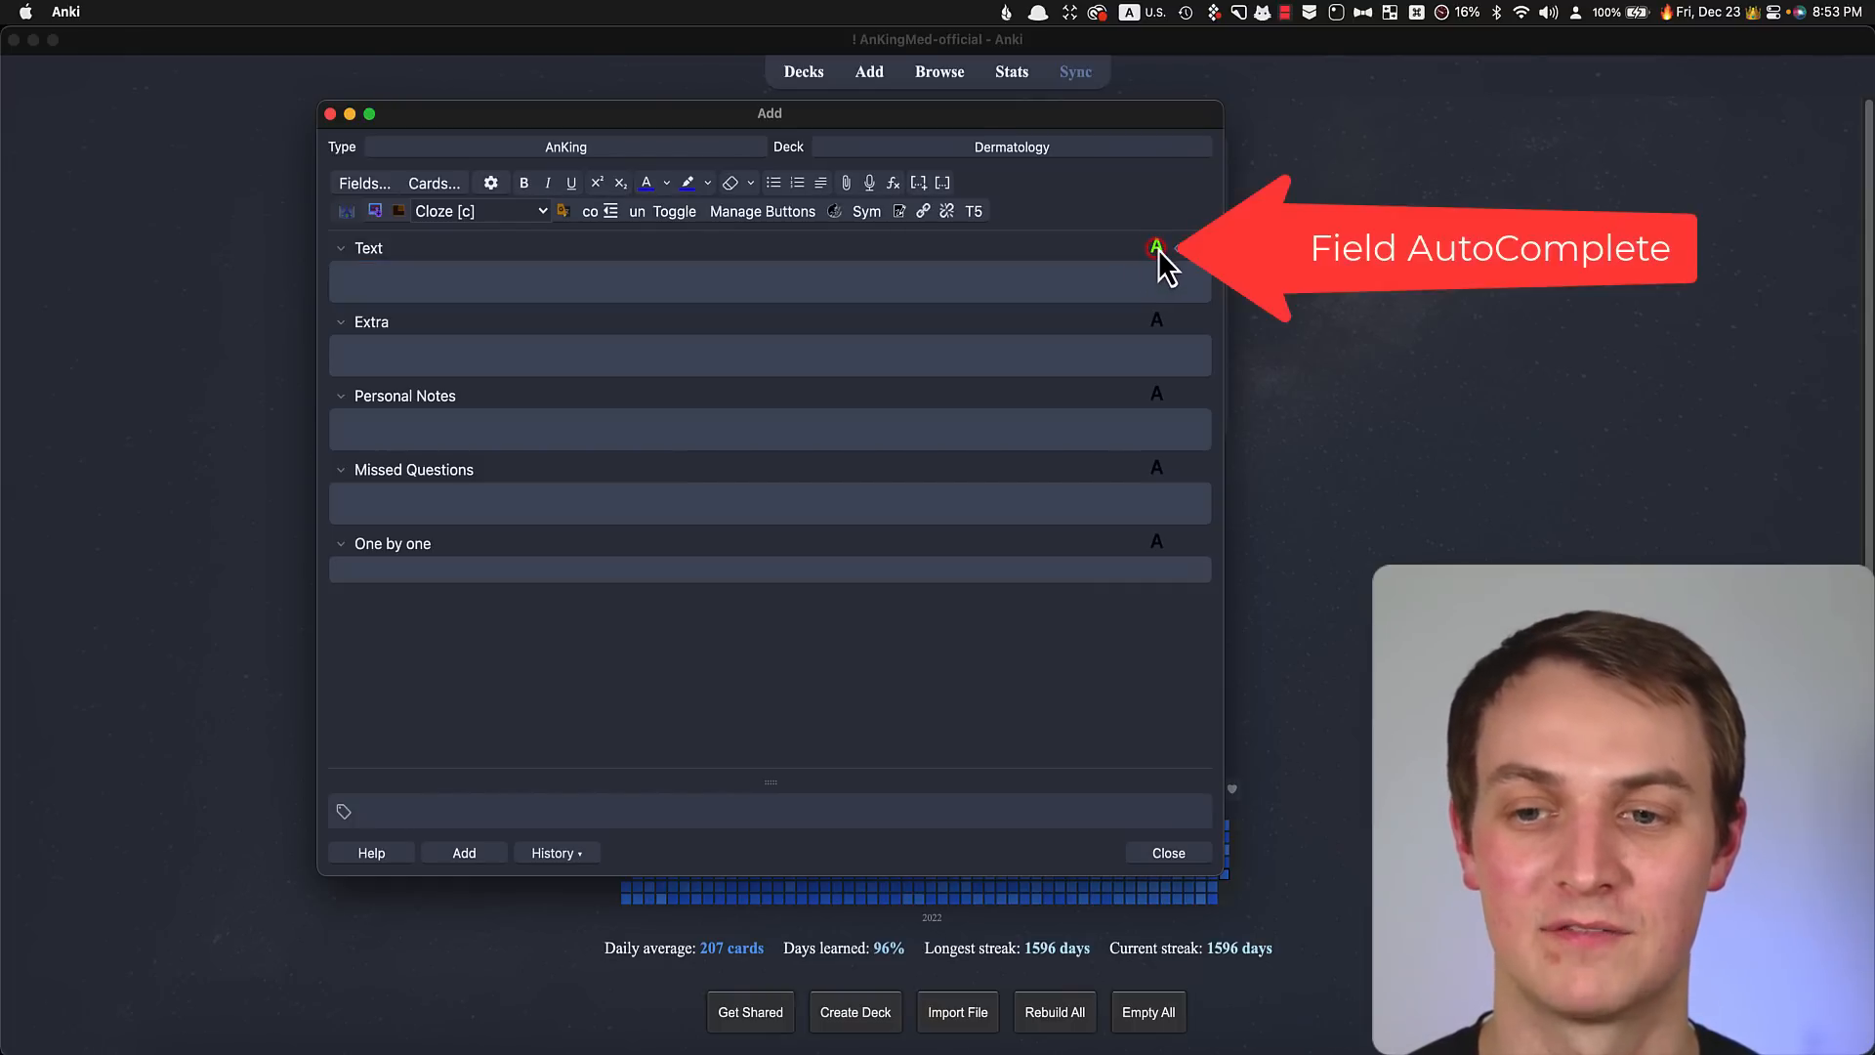
pyautogui.click(836, 283)
pyautogui.write('te')
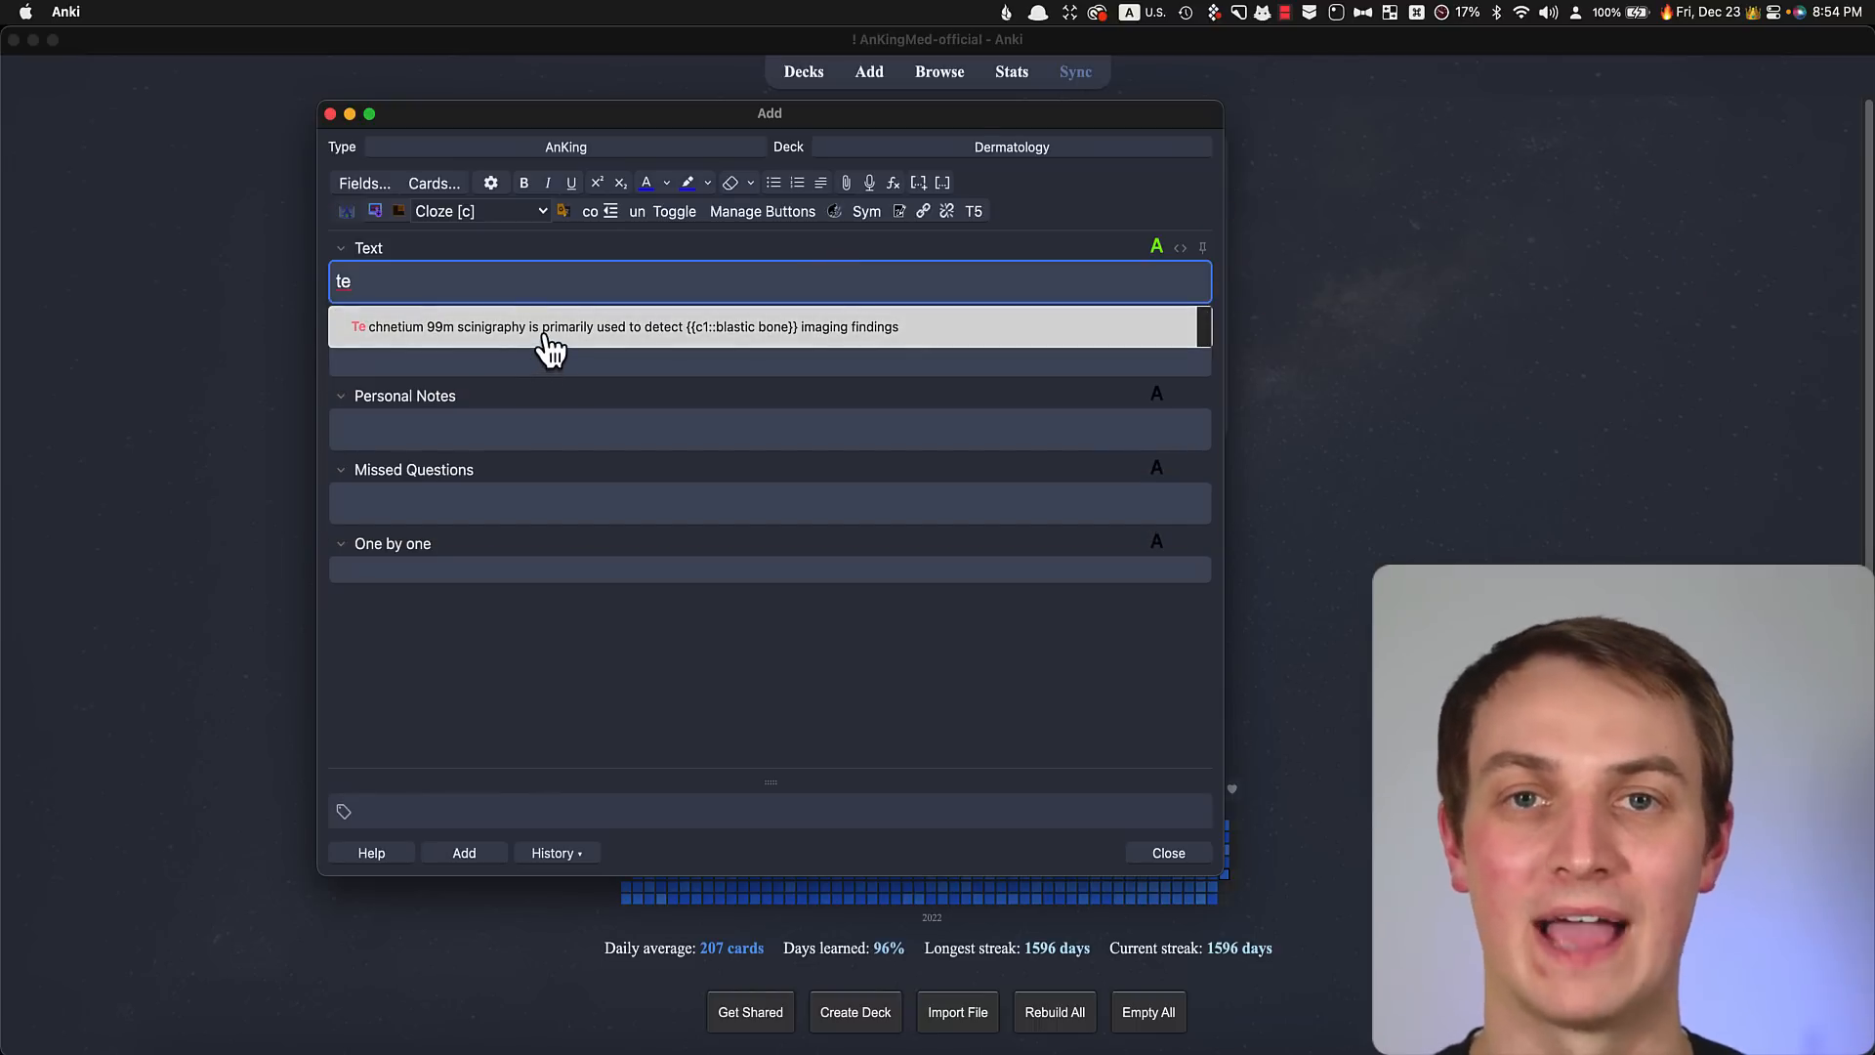
# Clear the entry in the Text field and turn off the field's autocomplete
pyautogui.press('BackSpace')
pyautogui.press('BackSpace')
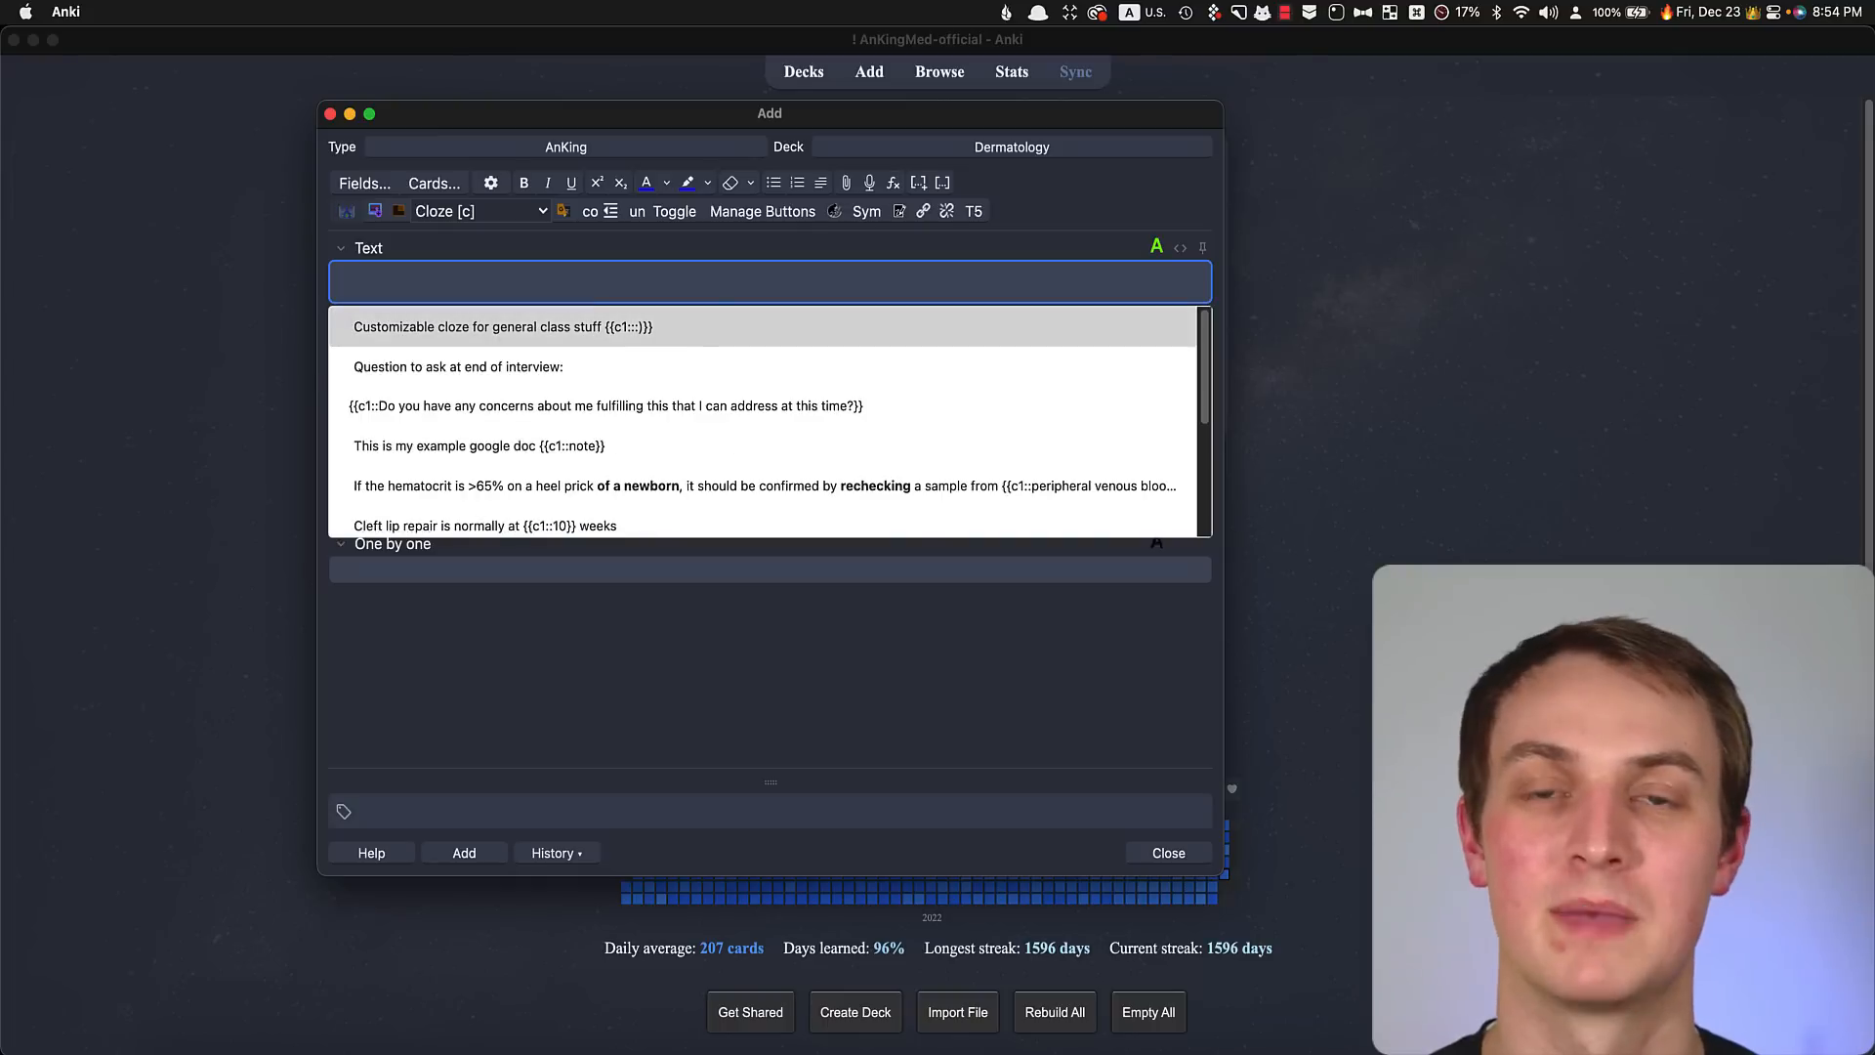
pyautogui.click(1154, 248)
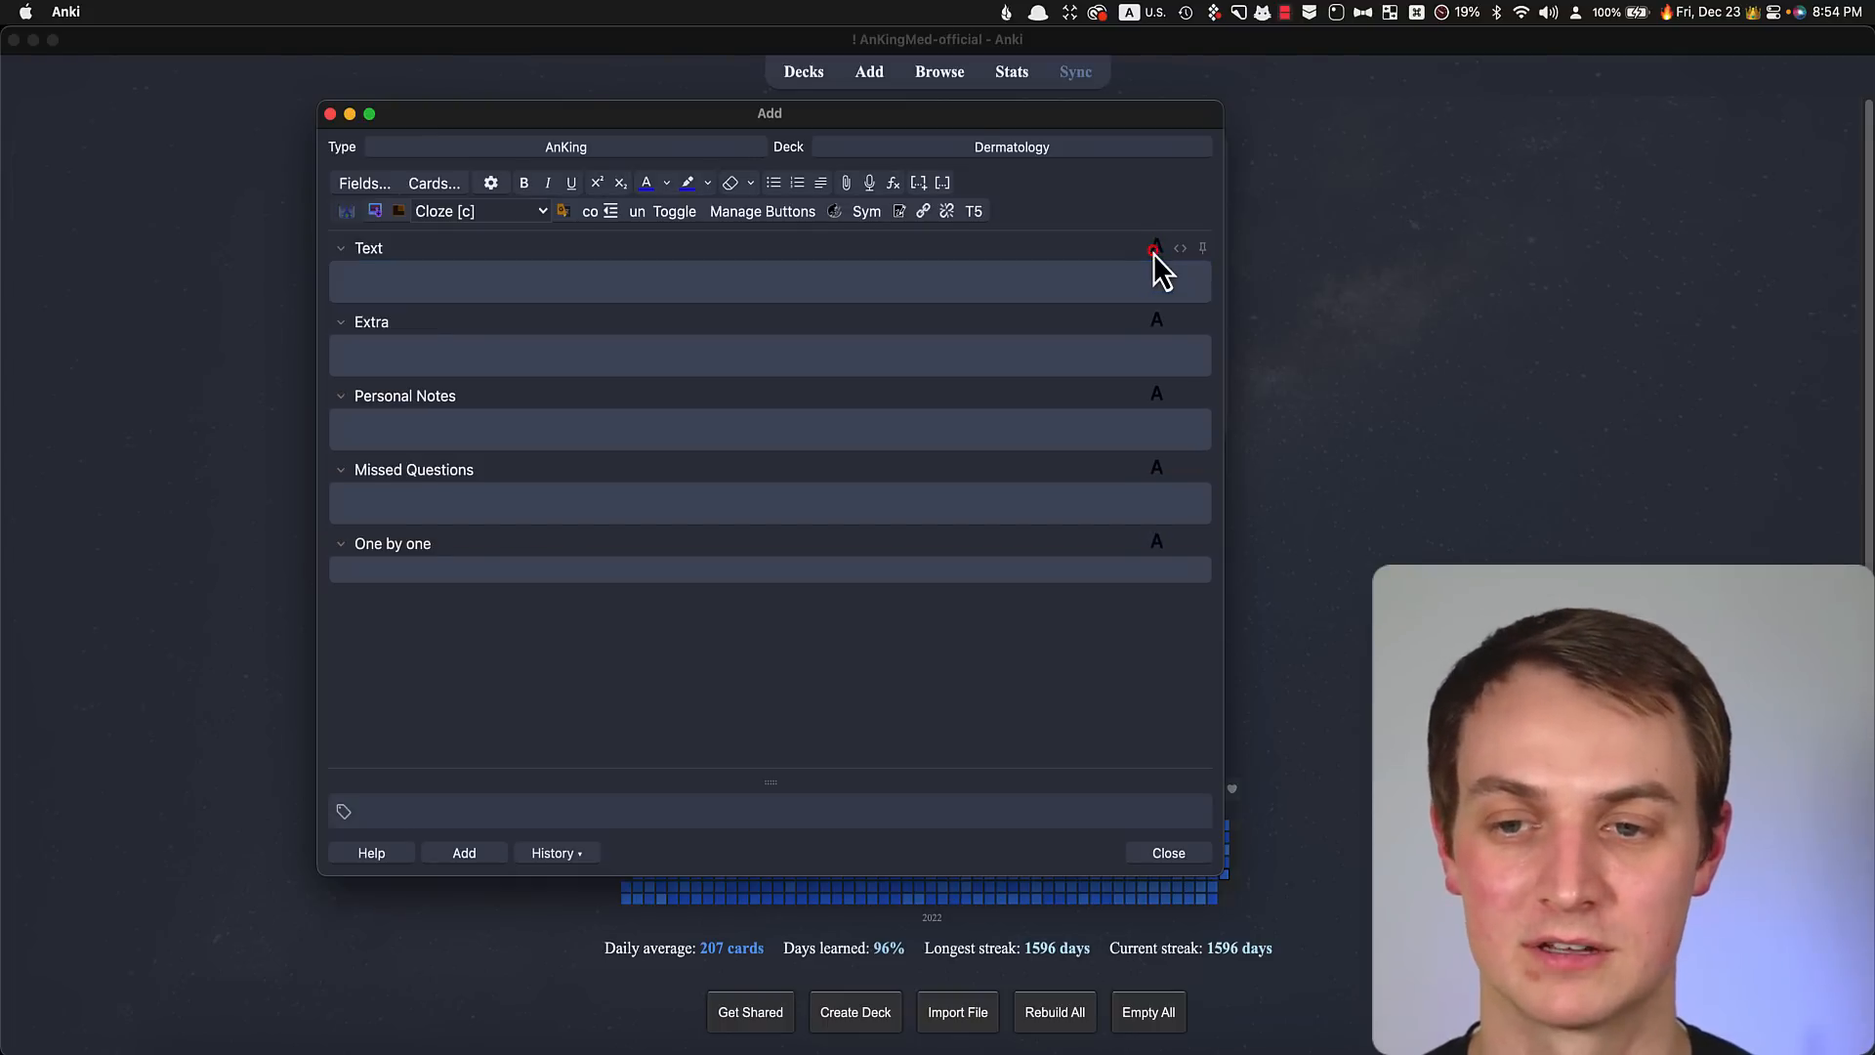
# Show the HTML editor of the empty Text field and hide it again
pyautogui.click(639, 298)
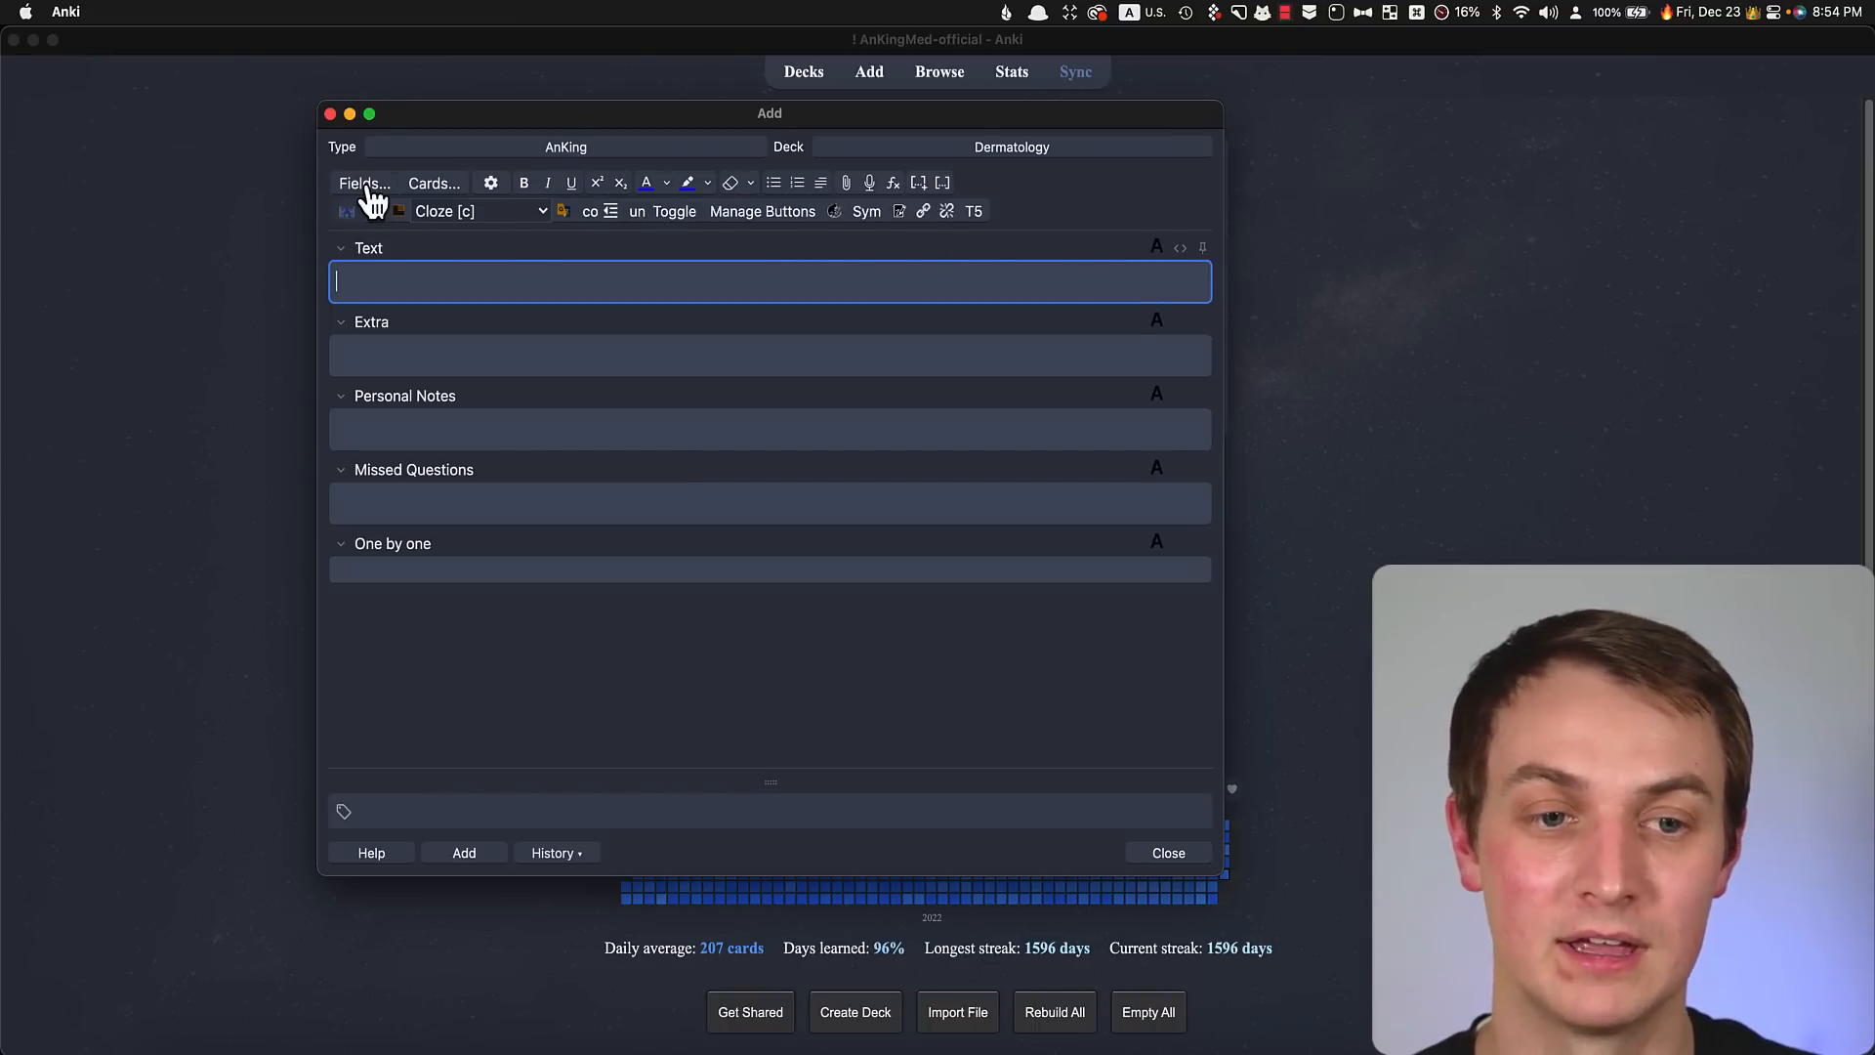
pyautogui.click(1183, 248)
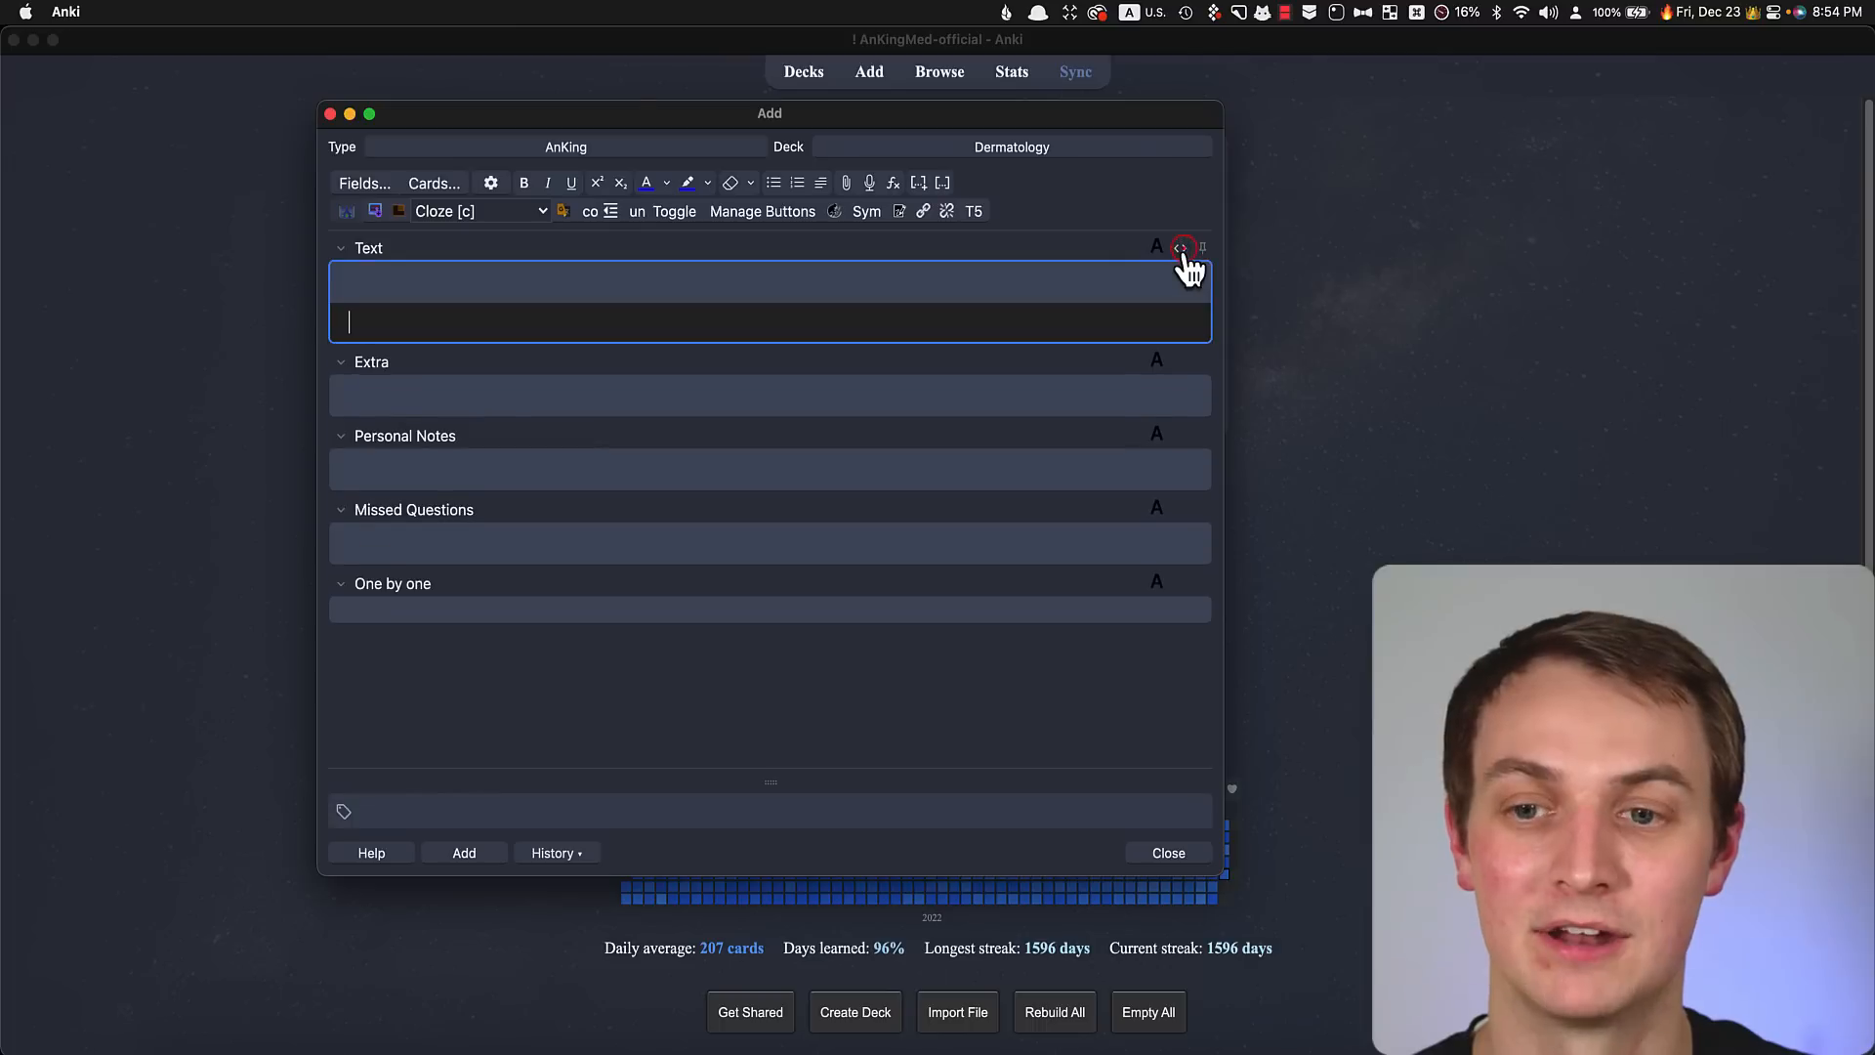
pyautogui.click(1184, 248)
# Set the Text field to use the HTML editor by default and the Extra field to collapse by default, saving the field settings
pyautogui.click(357, 185)
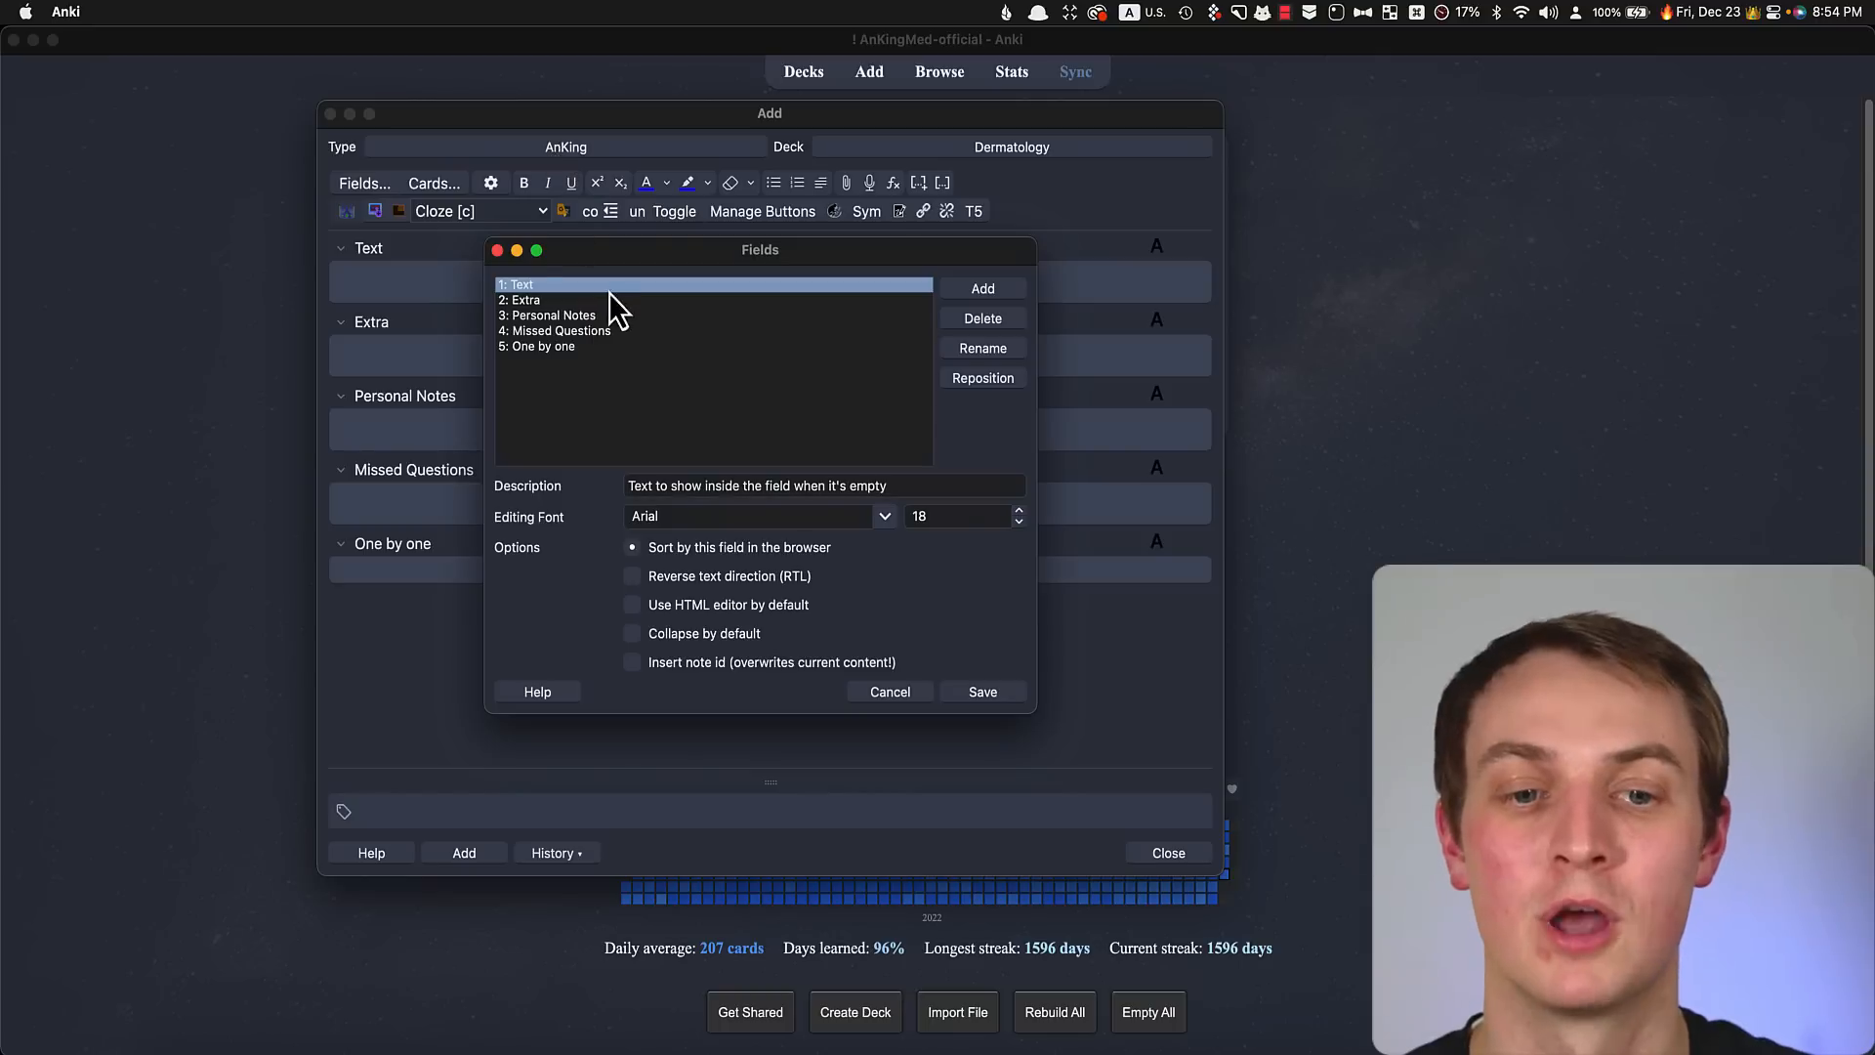
pyautogui.click(524, 301)
pyautogui.click(524, 290)
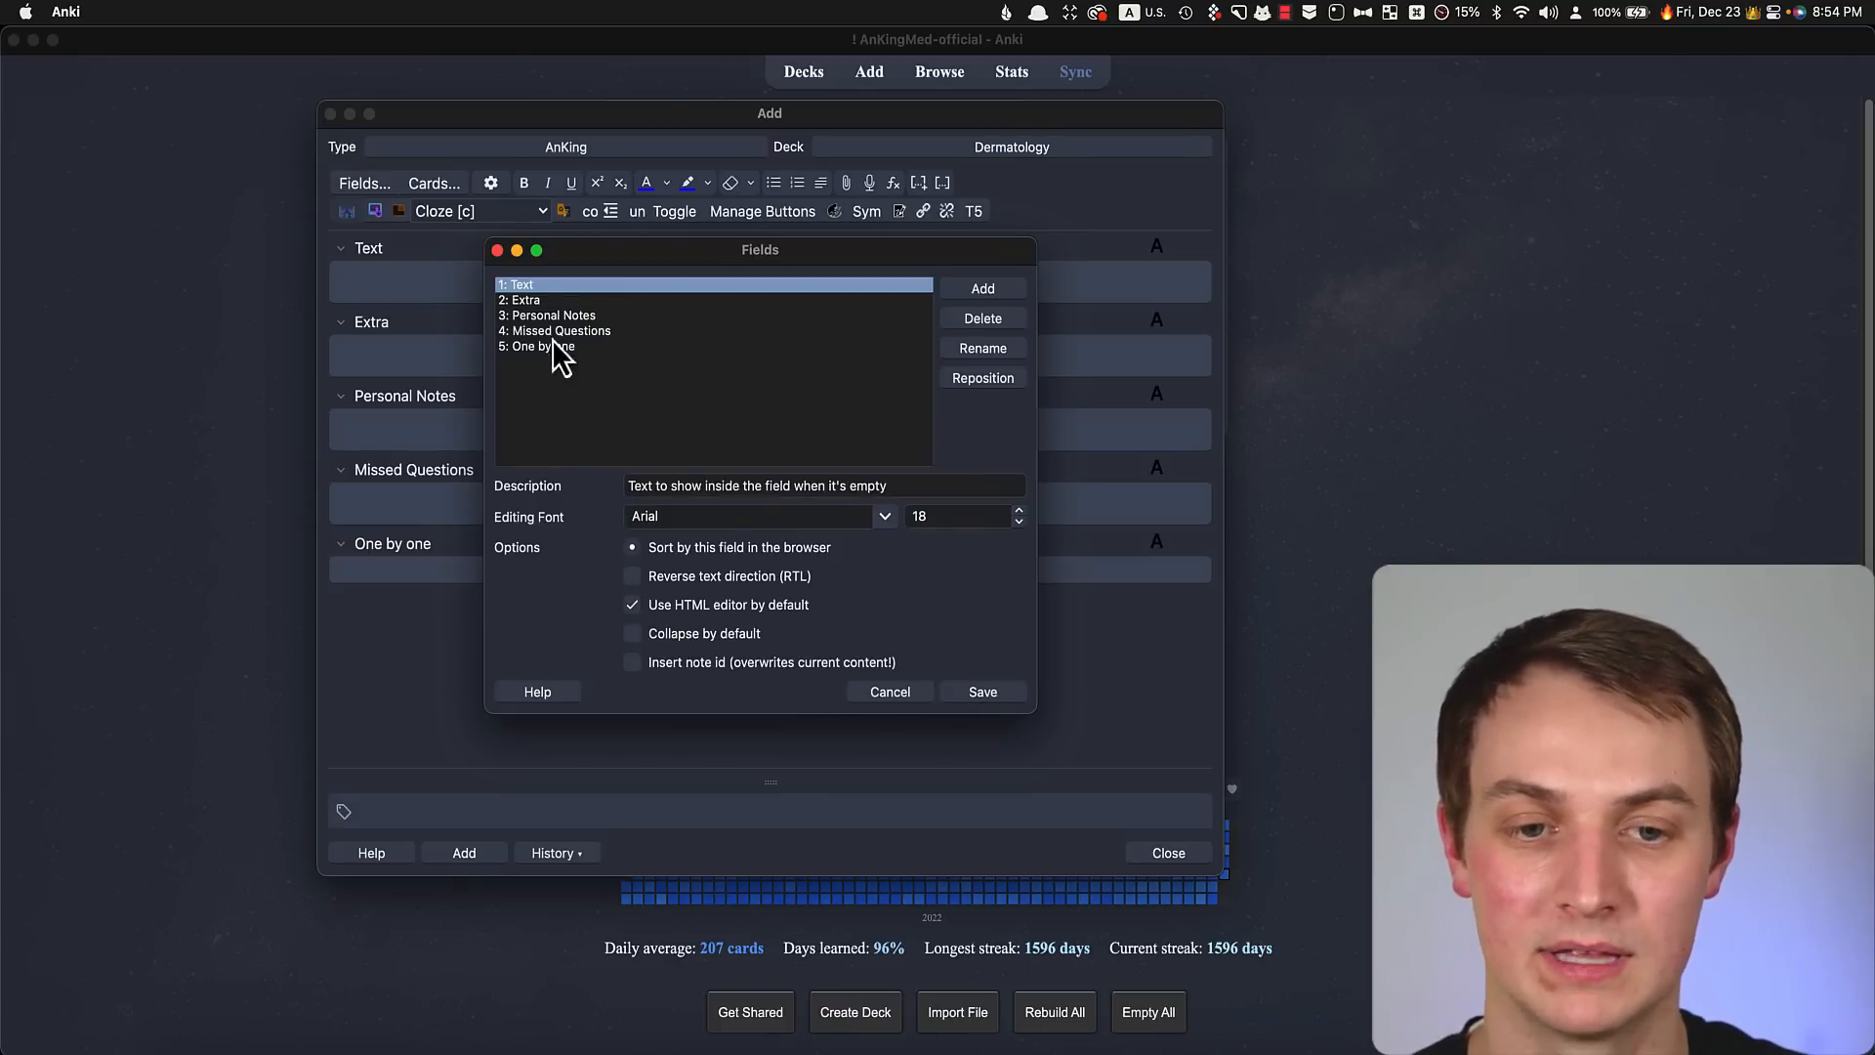
pyautogui.click(528, 300)
pyautogui.click(633, 633)
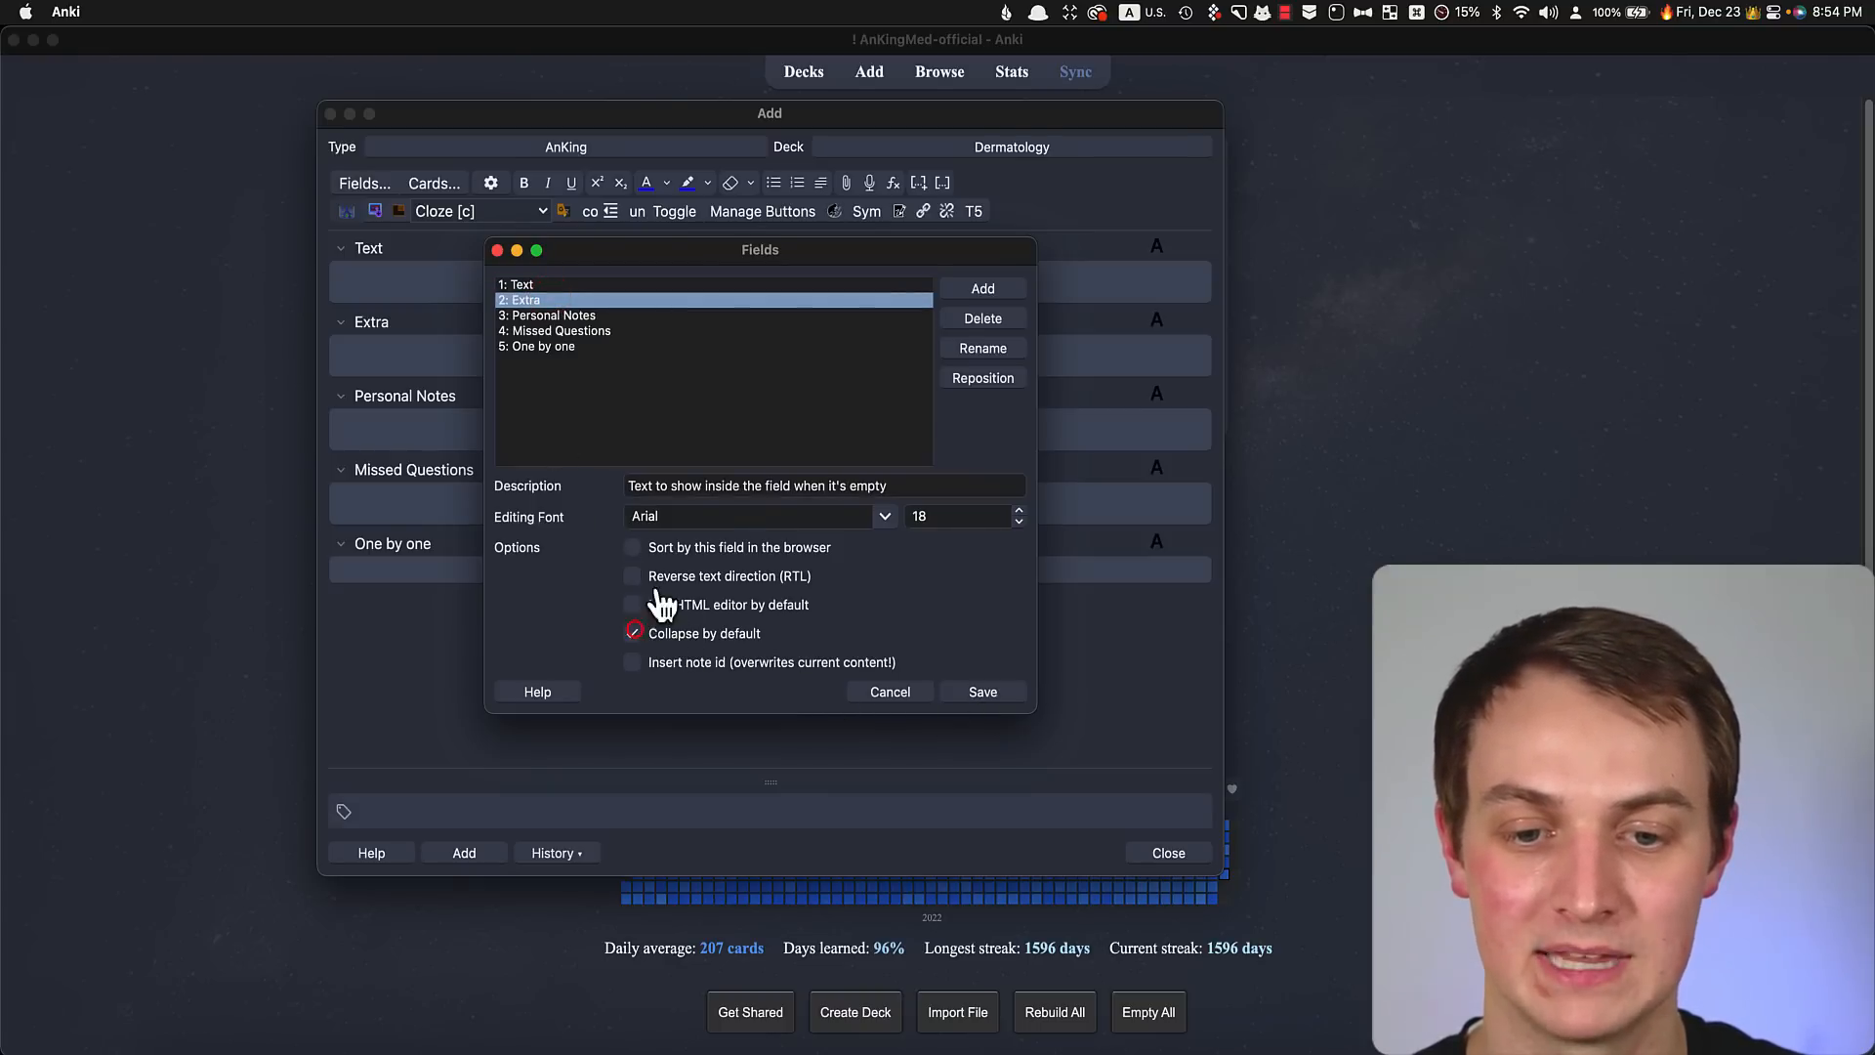
pyautogui.click(542, 284)
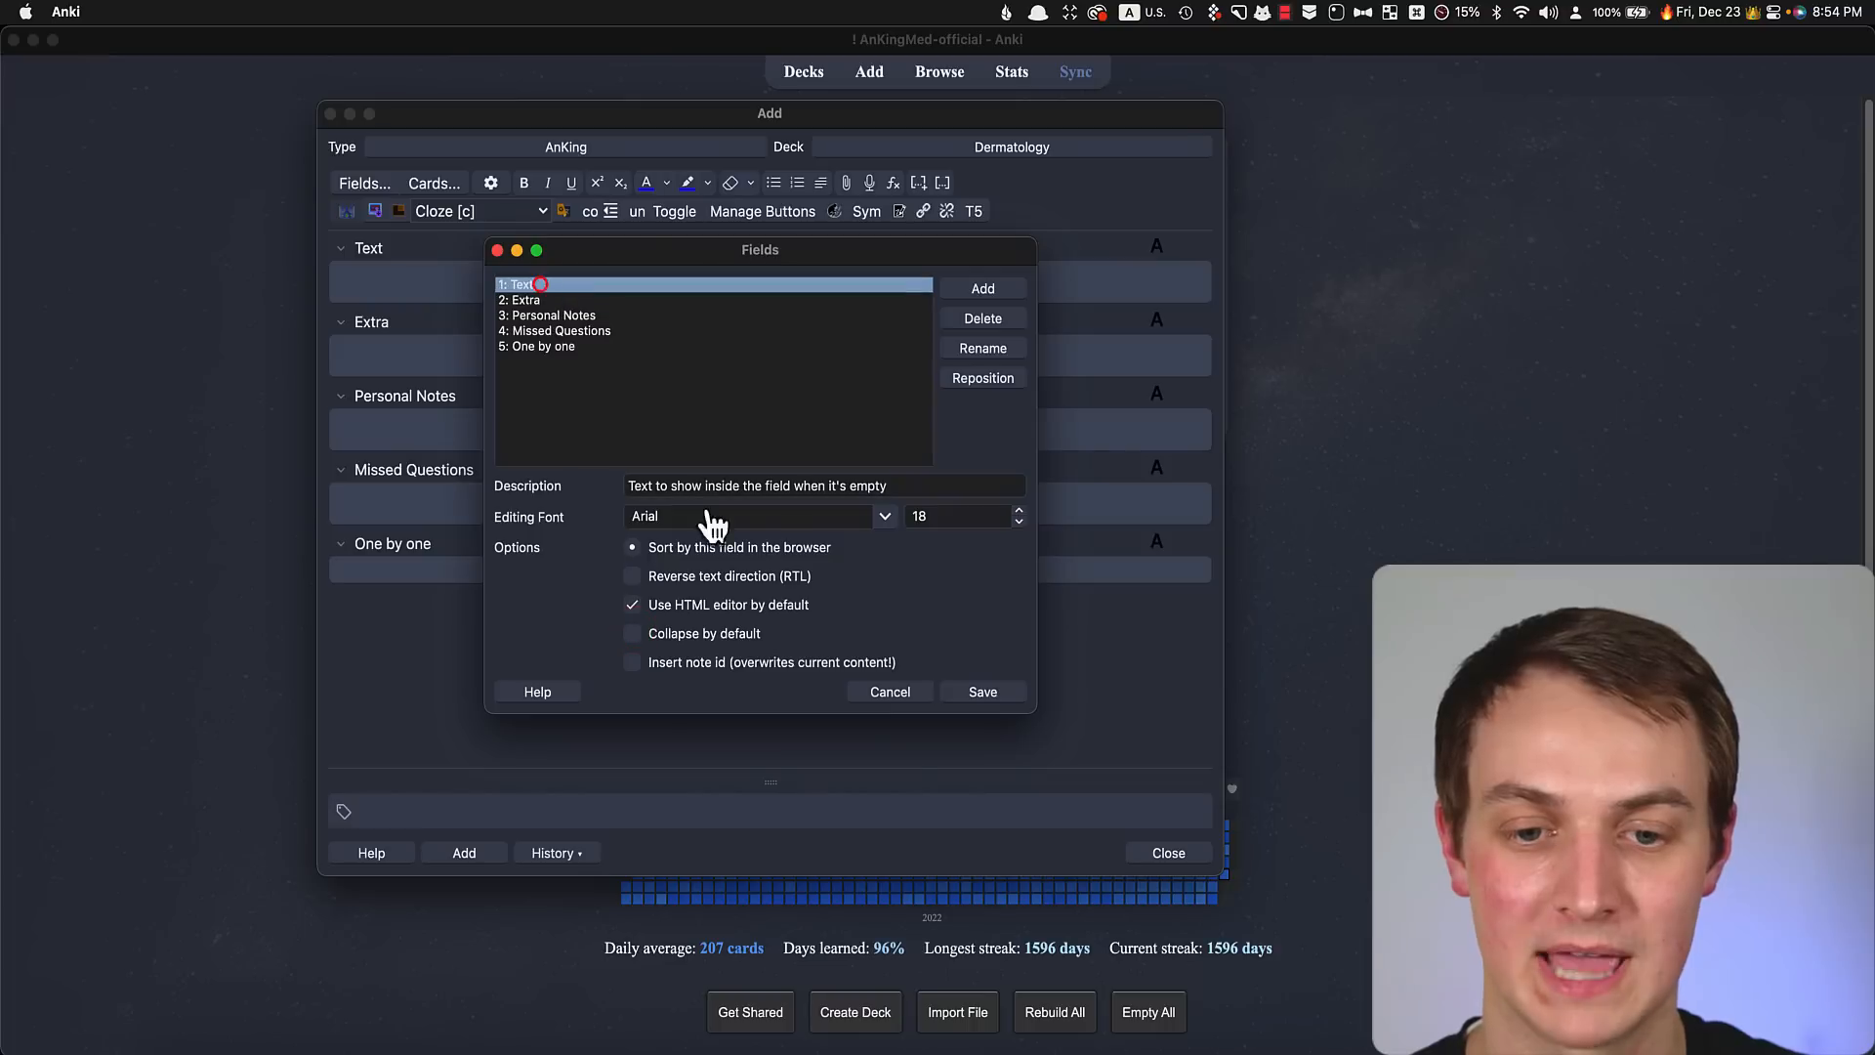
pyautogui.click(983, 691)
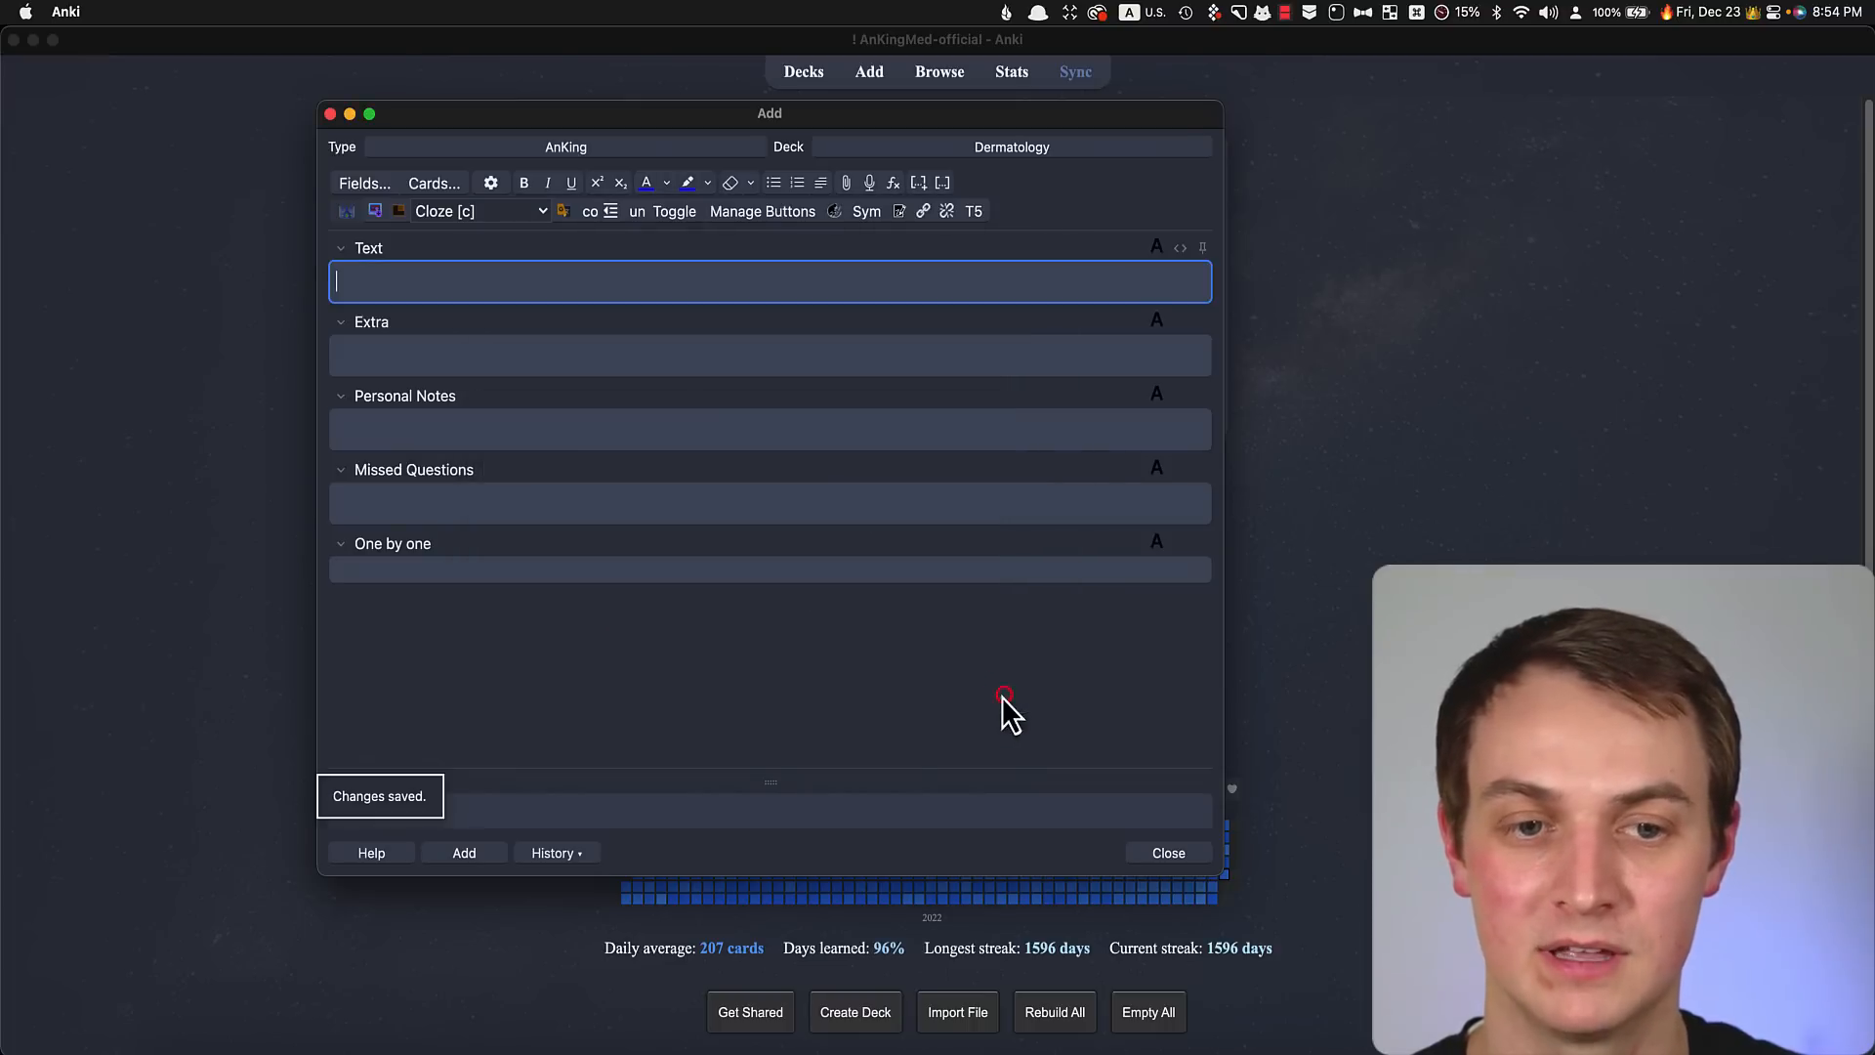
# Reopen the window for adding notes and switch the Text field back and forth between its HTML and rich-text editors
pyautogui.click(1179, 852)
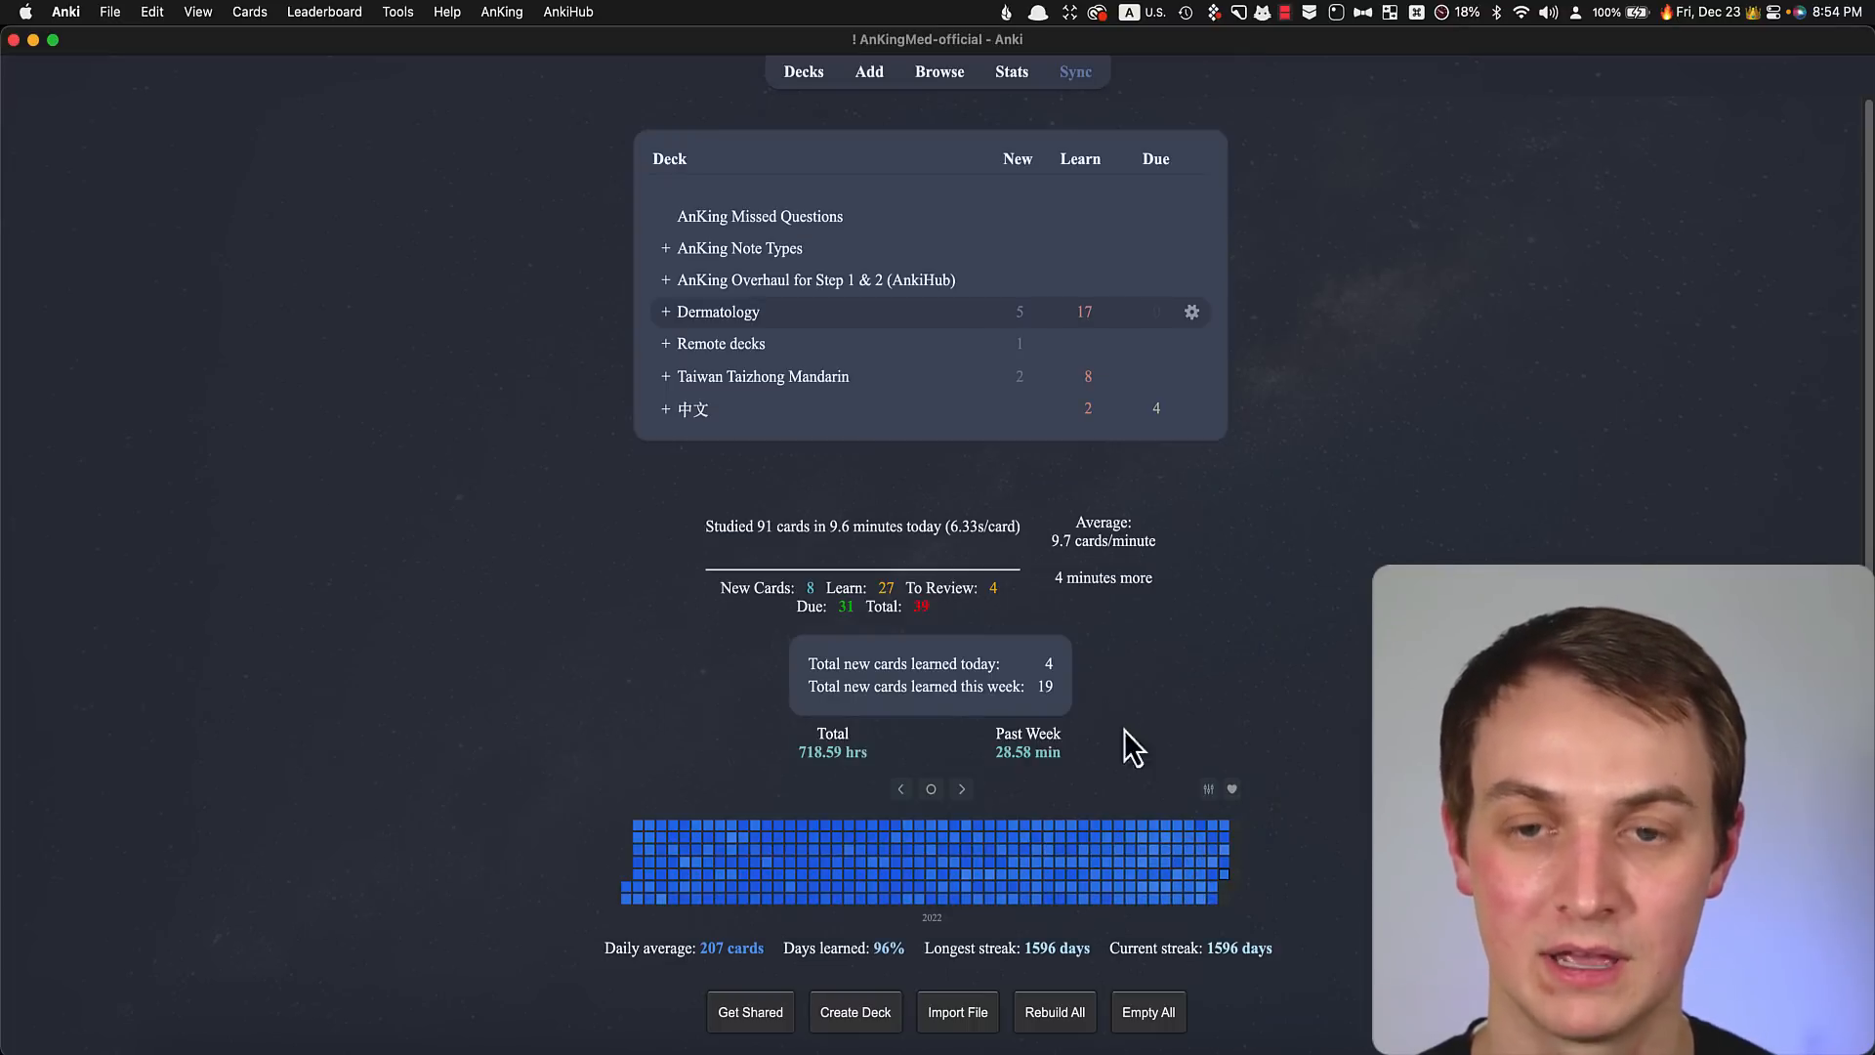
pyautogui.click(871, 71)
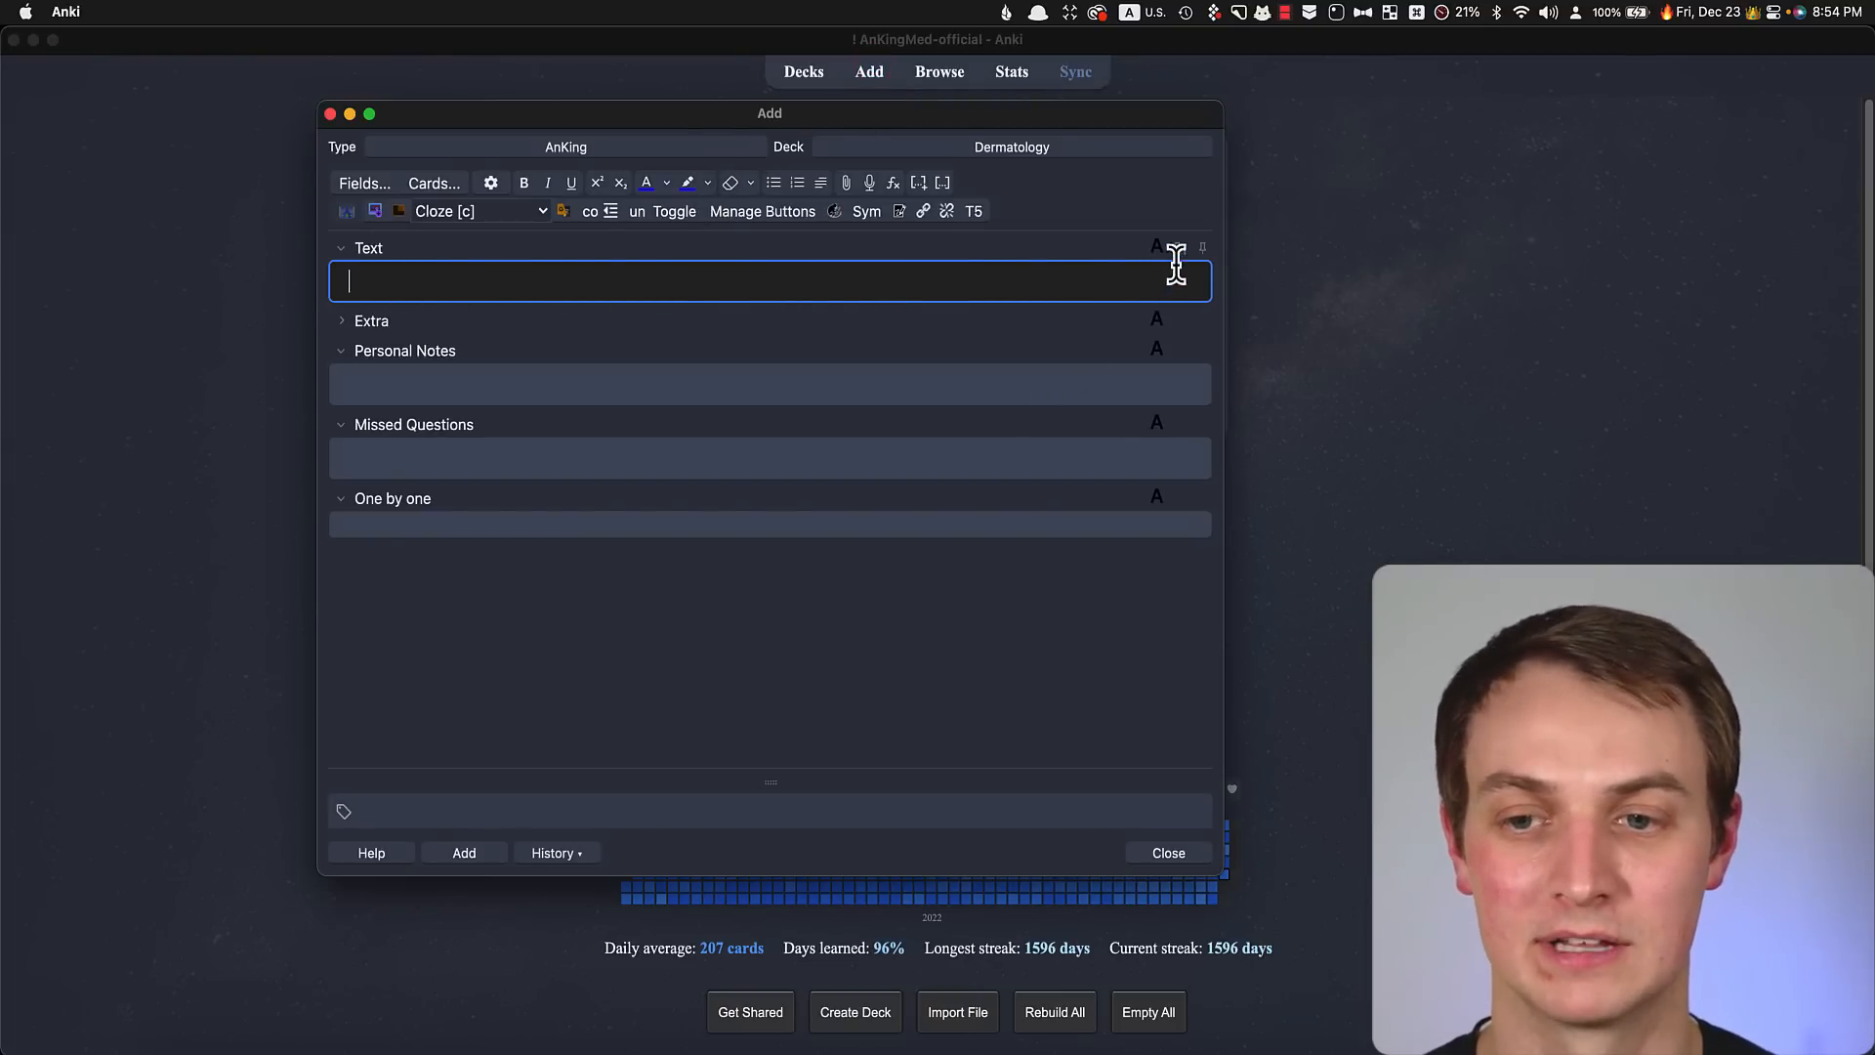
pyautogui.click(1181, 249)
pyautogui.click(1181, 249)
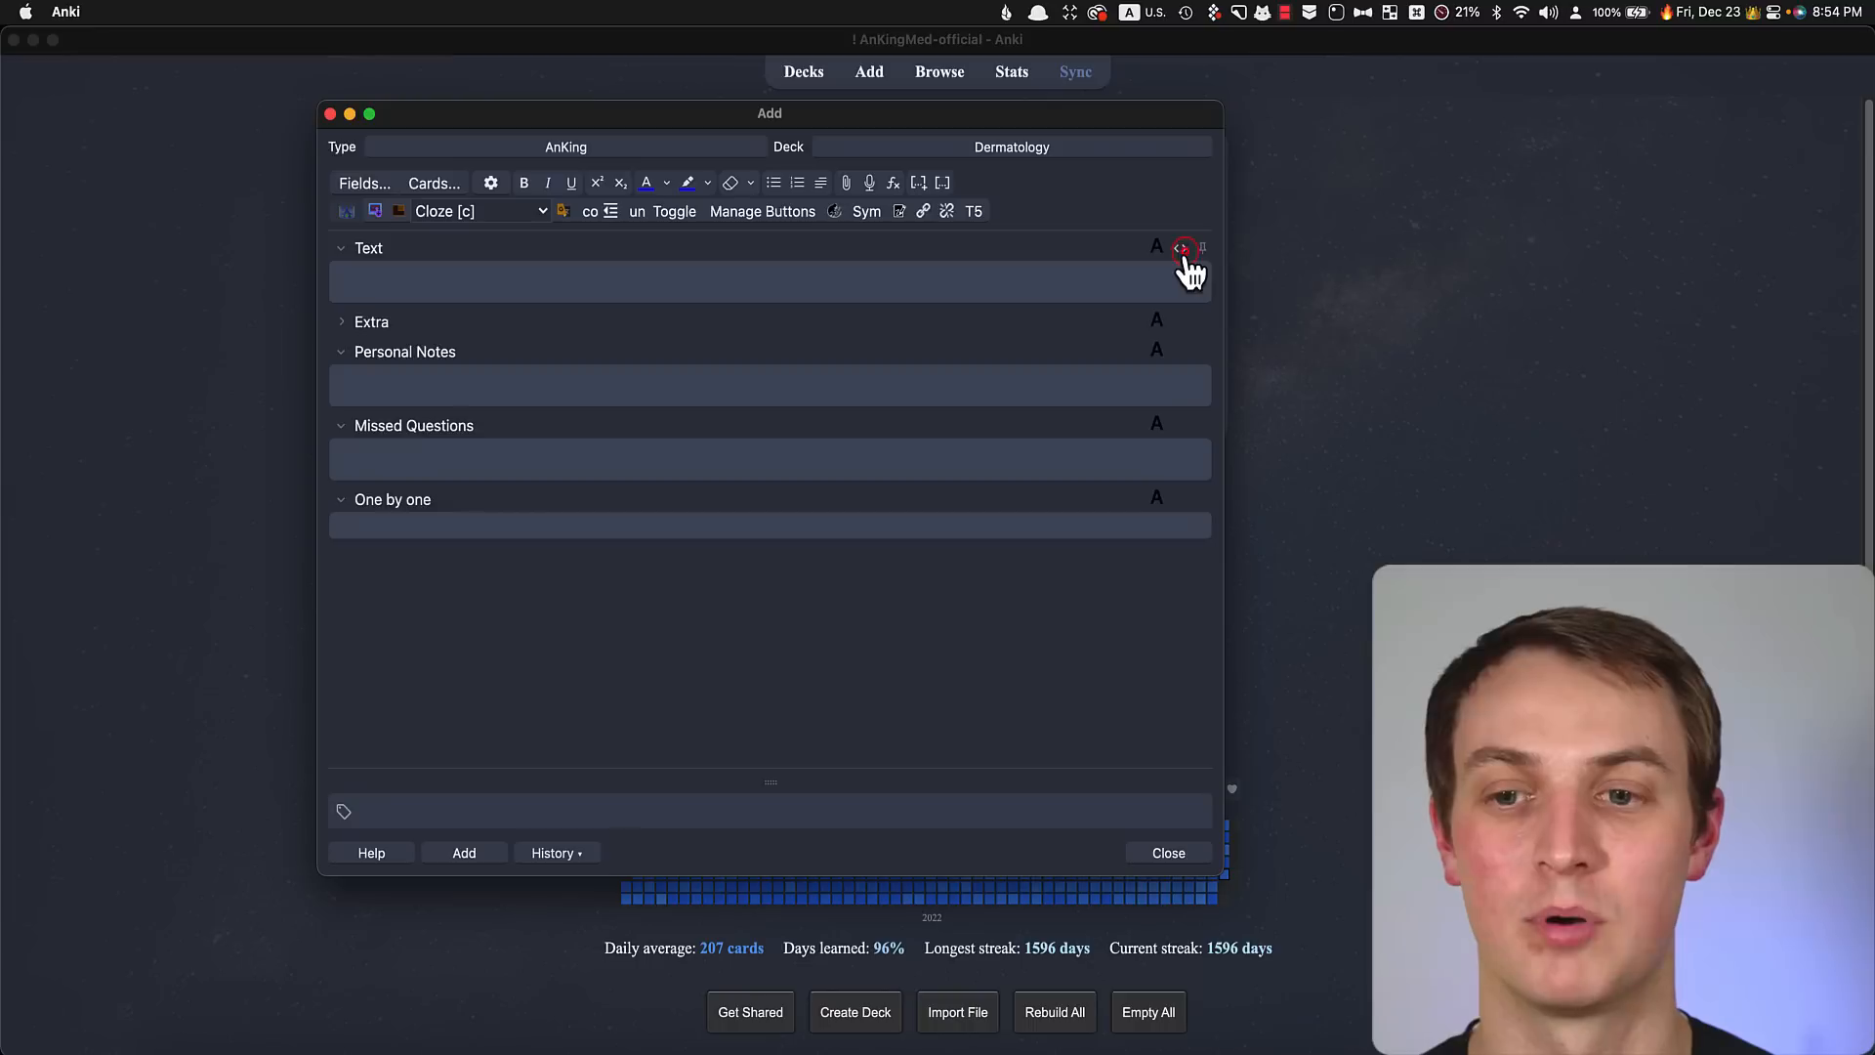
pyautogui.click(1181, 249)
pyautogui.click(1181, 249)
# Disable the HTML editor default for the Text field and the collapse default for the Extra field, save, and close the Add window
pyautogui.click(363, 183)
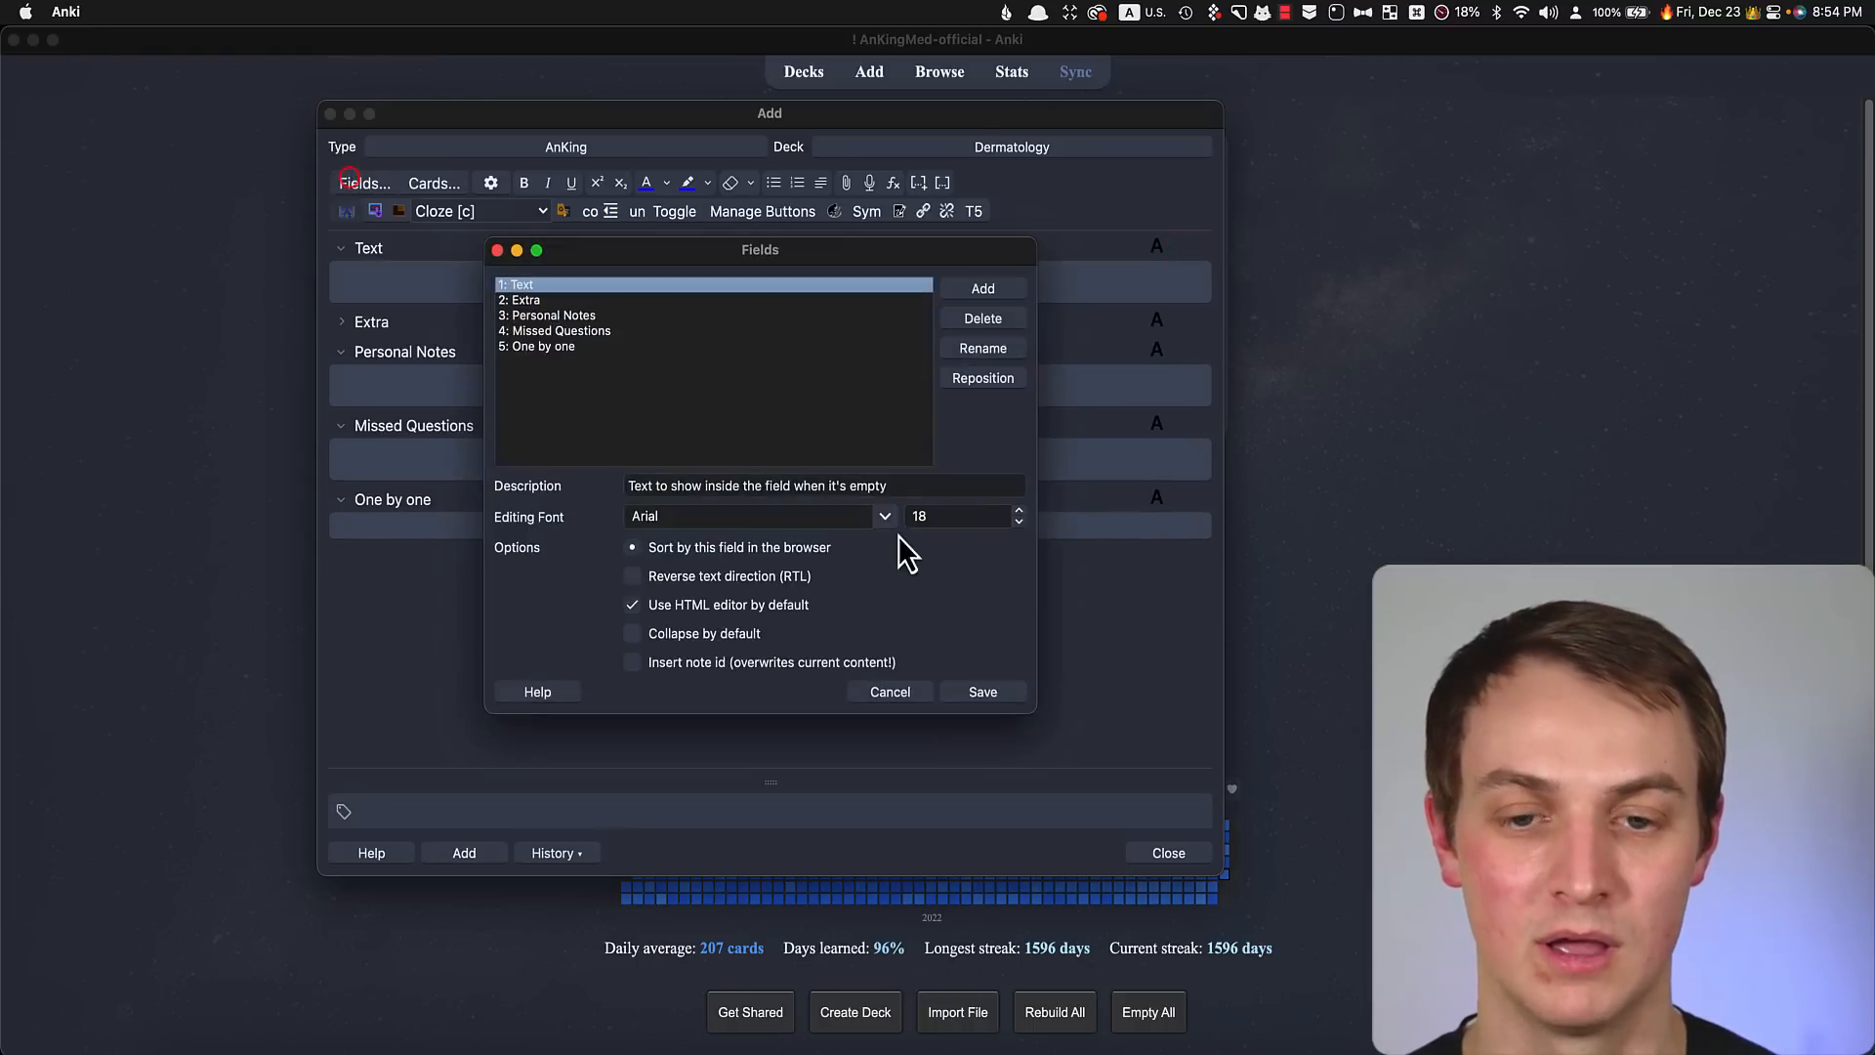
pyautogui.click(594, 299)
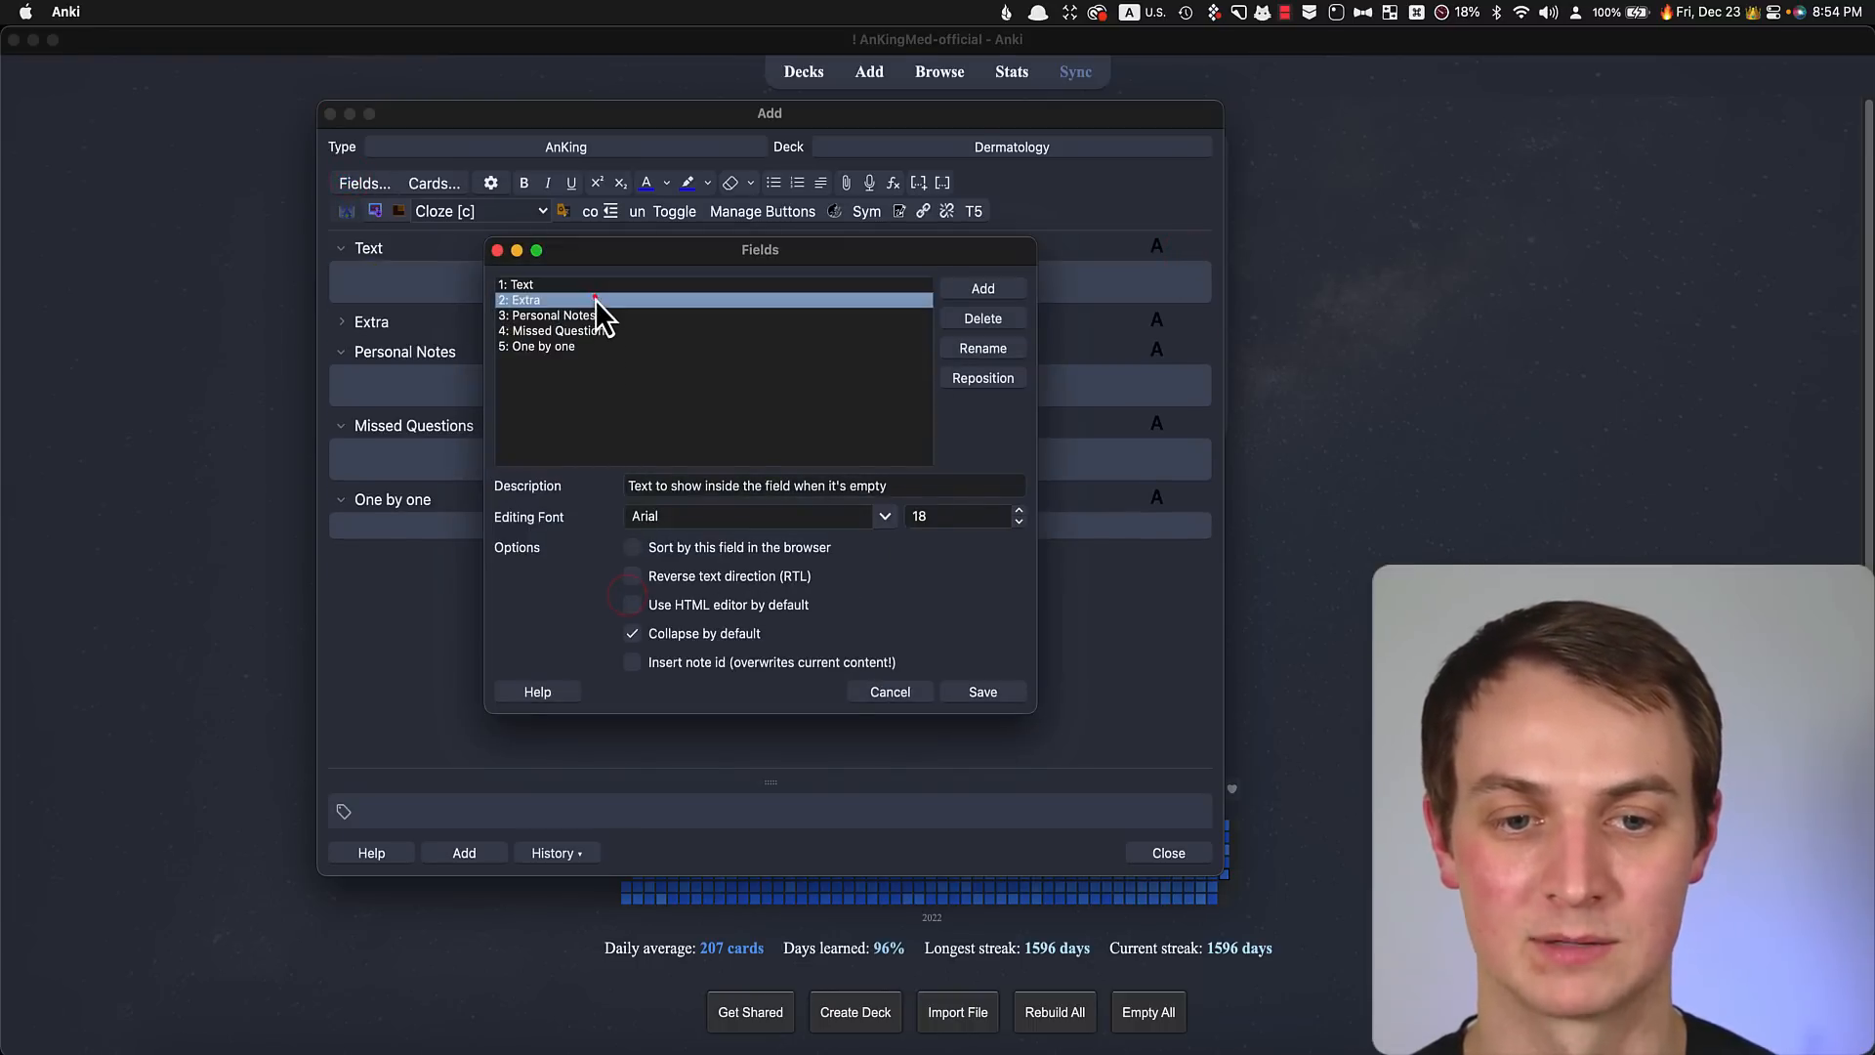
pyautogui.click(632, 633)
pyautogui.click(977, 695)
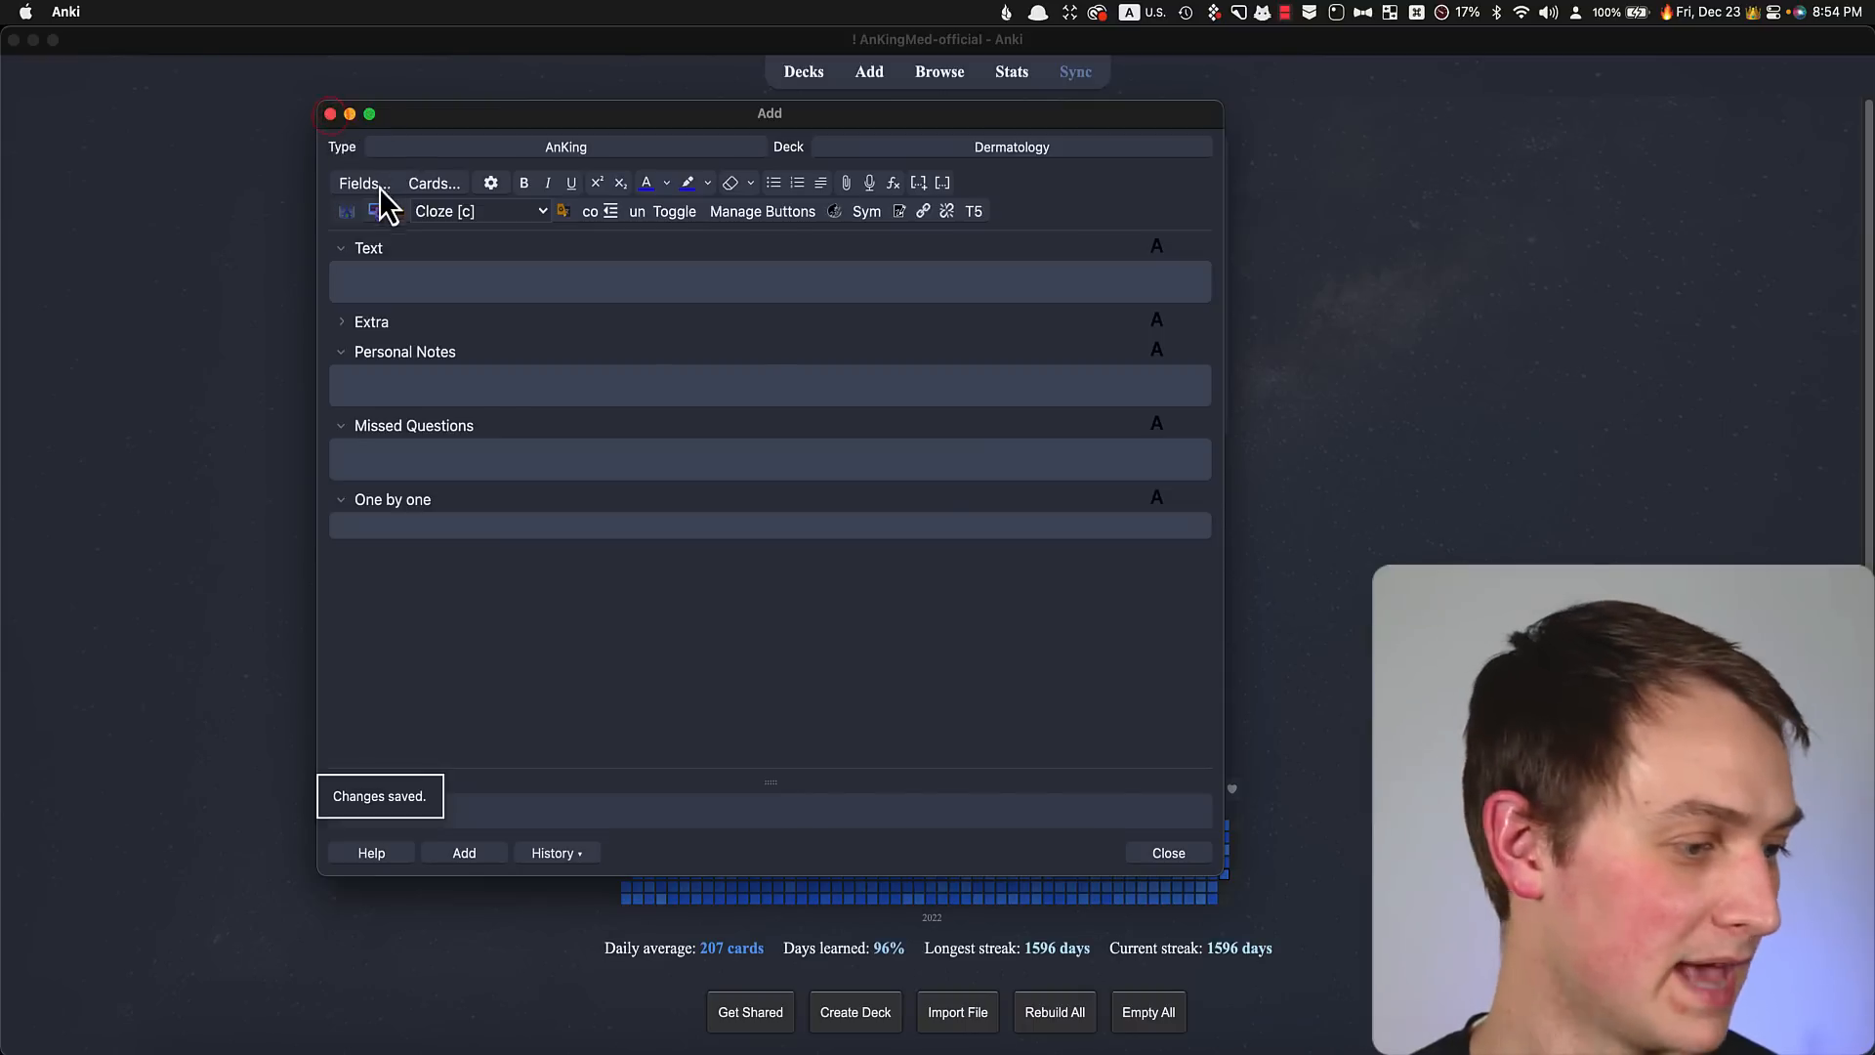
pyautogui.press('Escape')
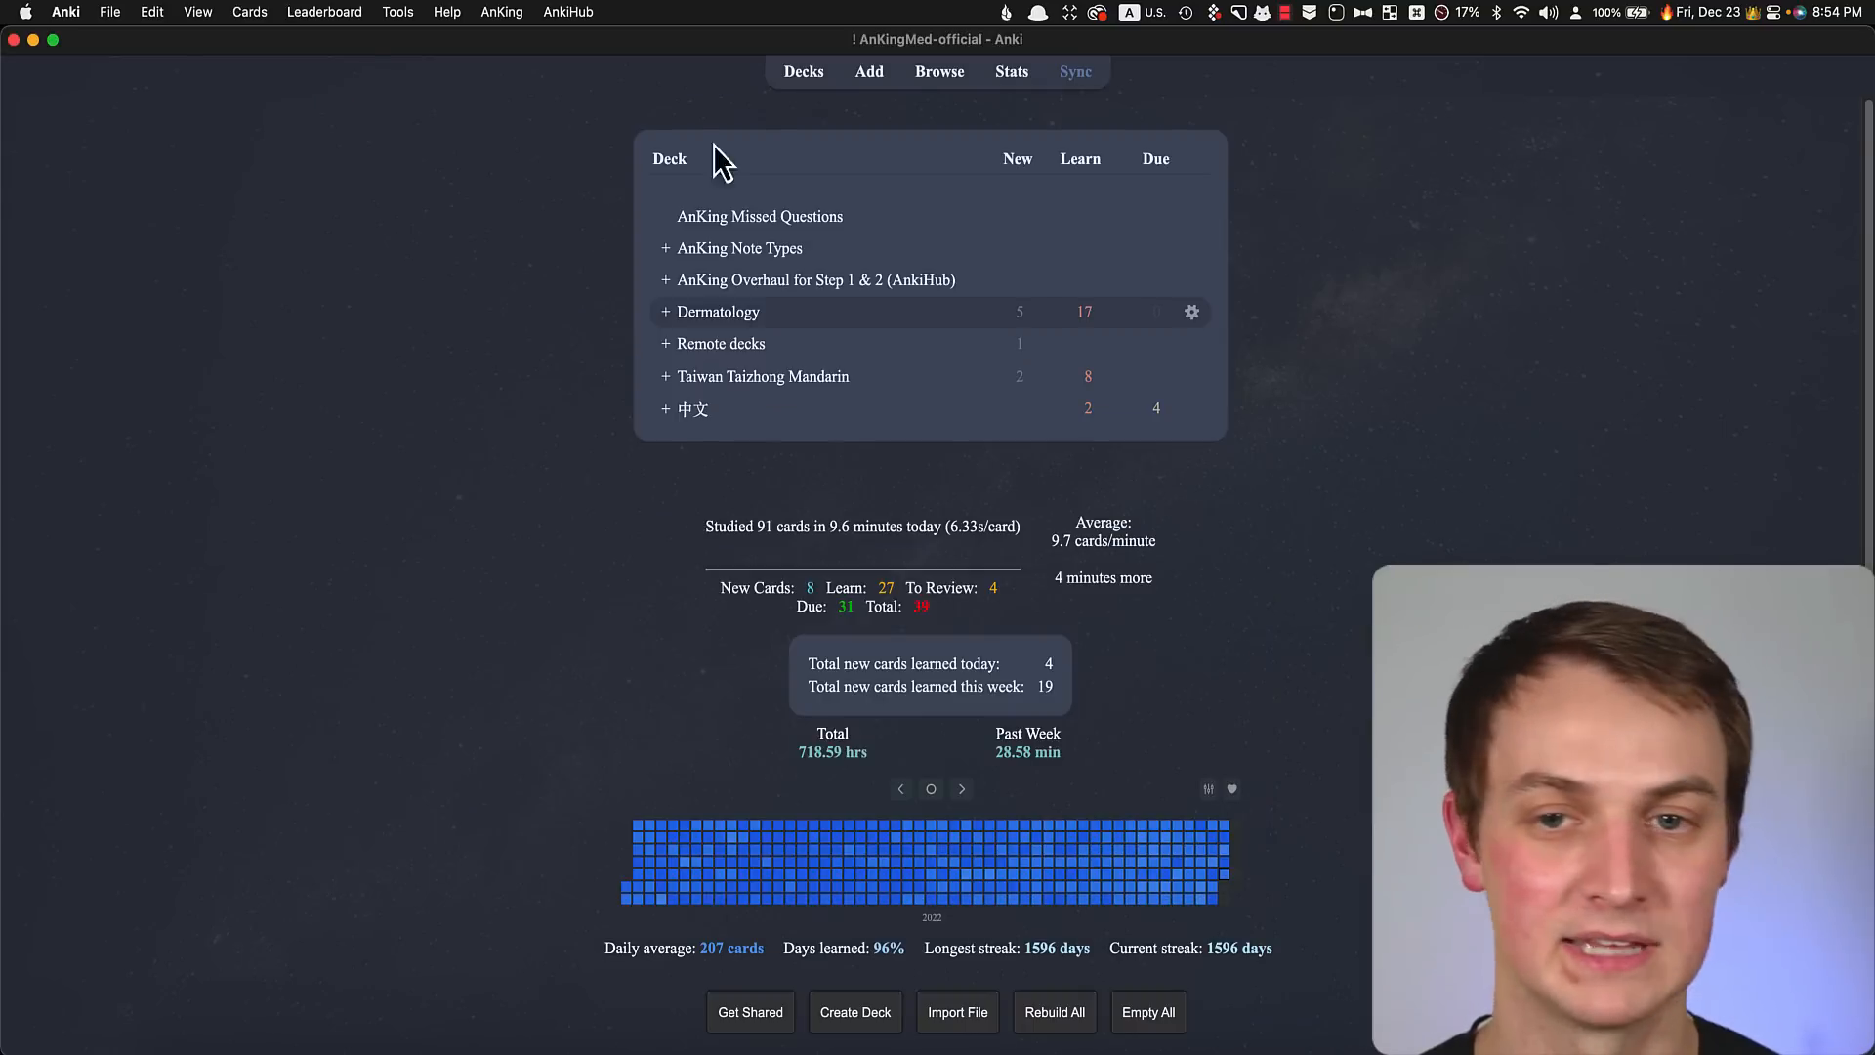
# Open the card browser and expand the tag list of the selected dormant hypnozoites card
pyautogui.click(956, 77)
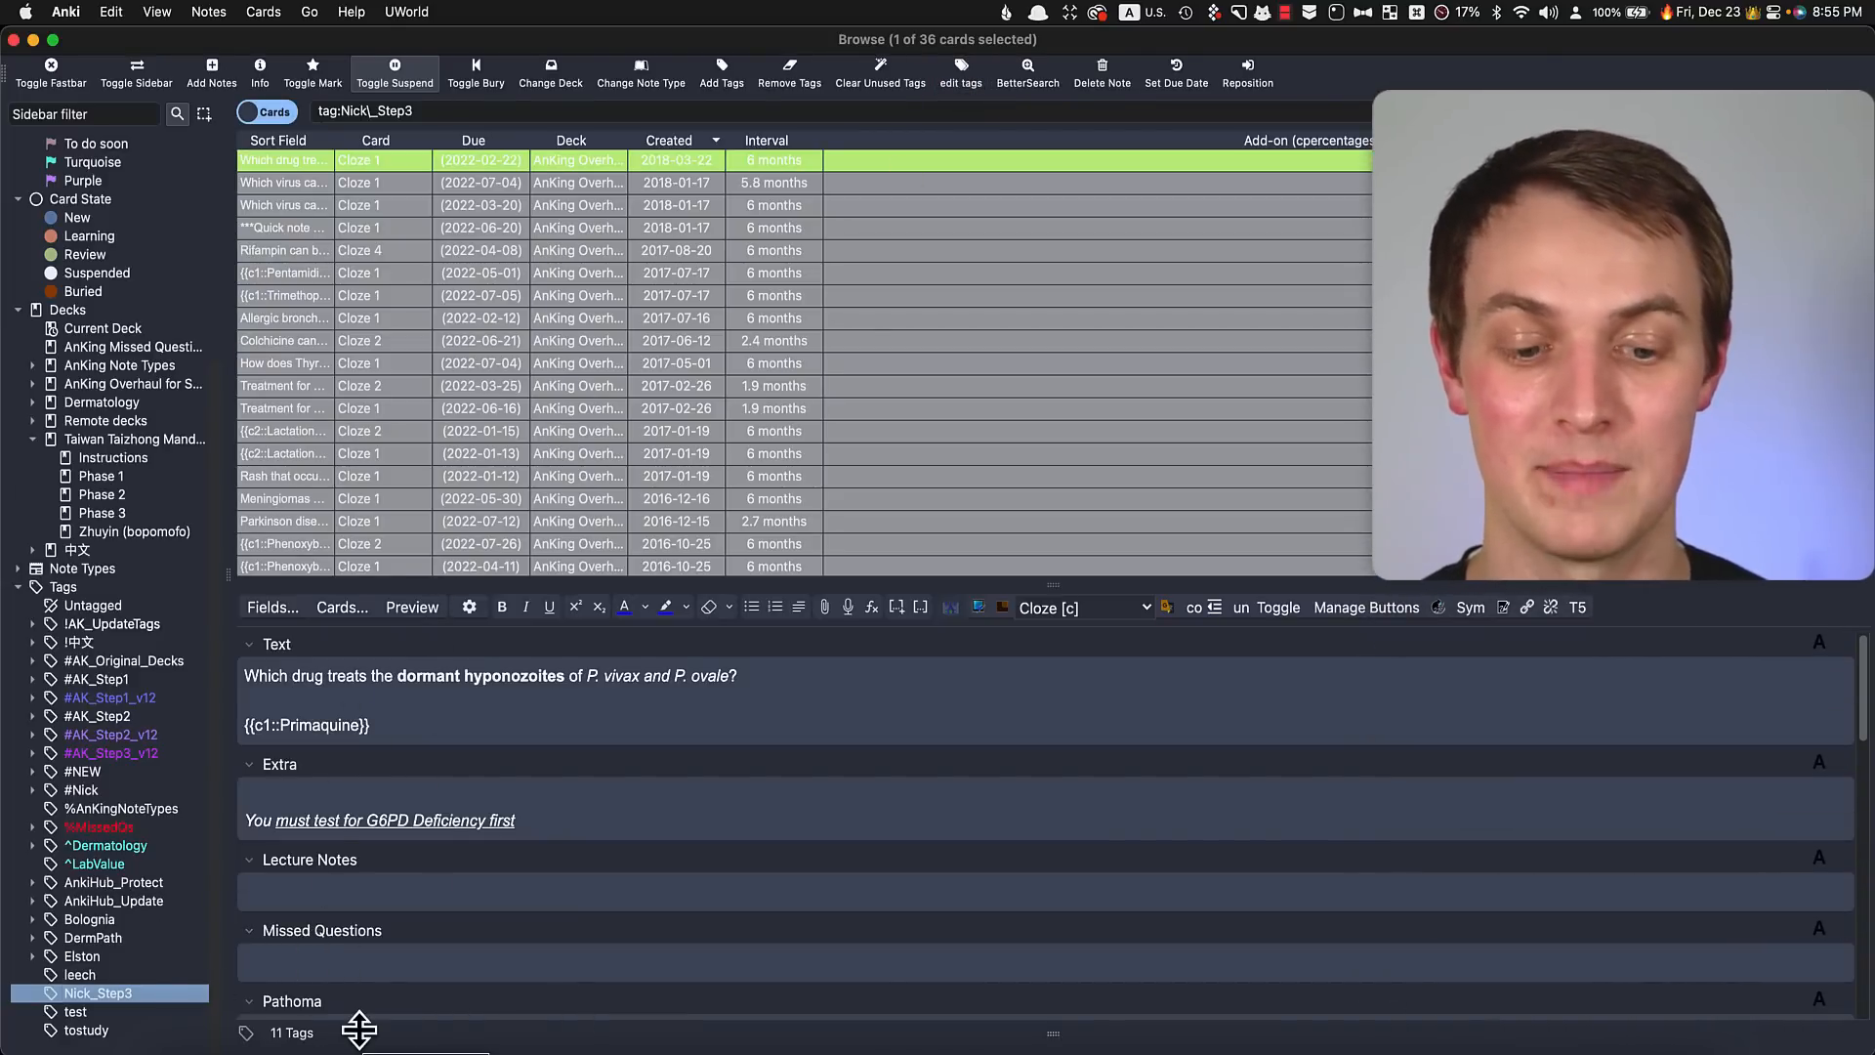
pyautogui.click(293, 1033)
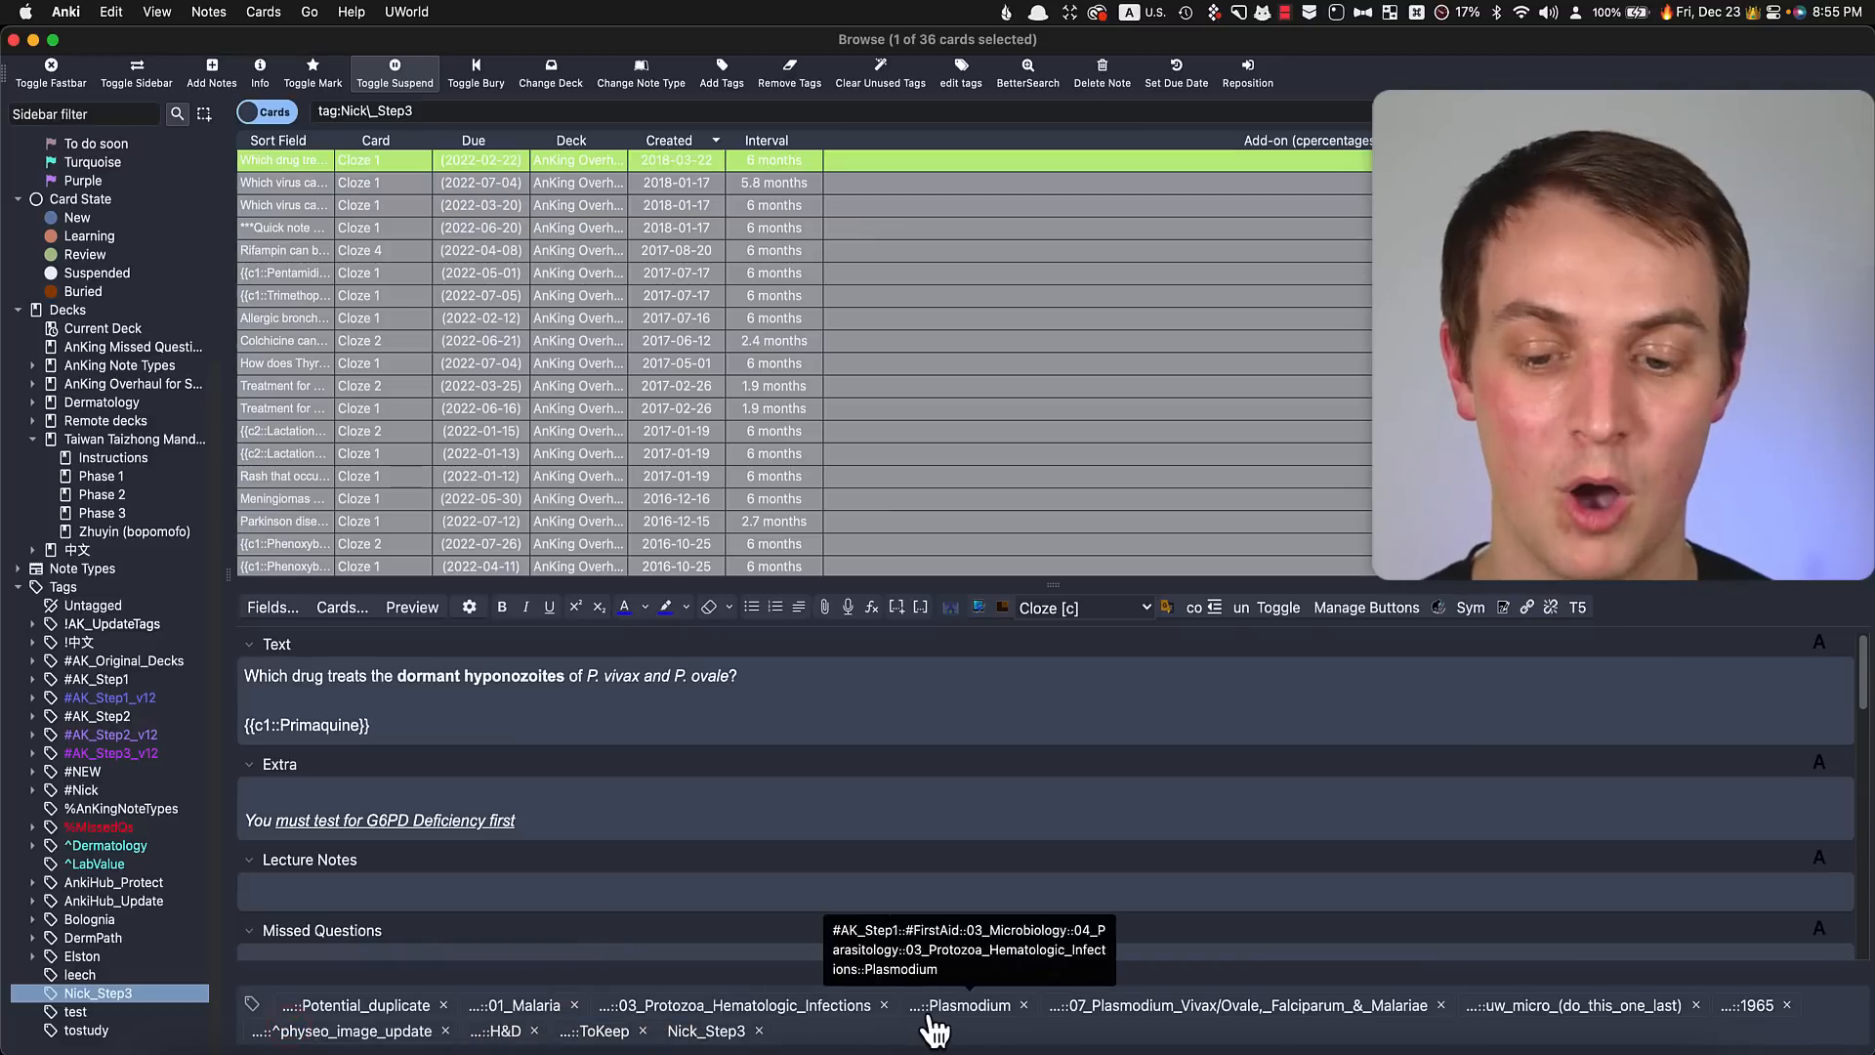
pyautogui.moveTo(1049, 980); pyautogui.dragTo(1036, 912)
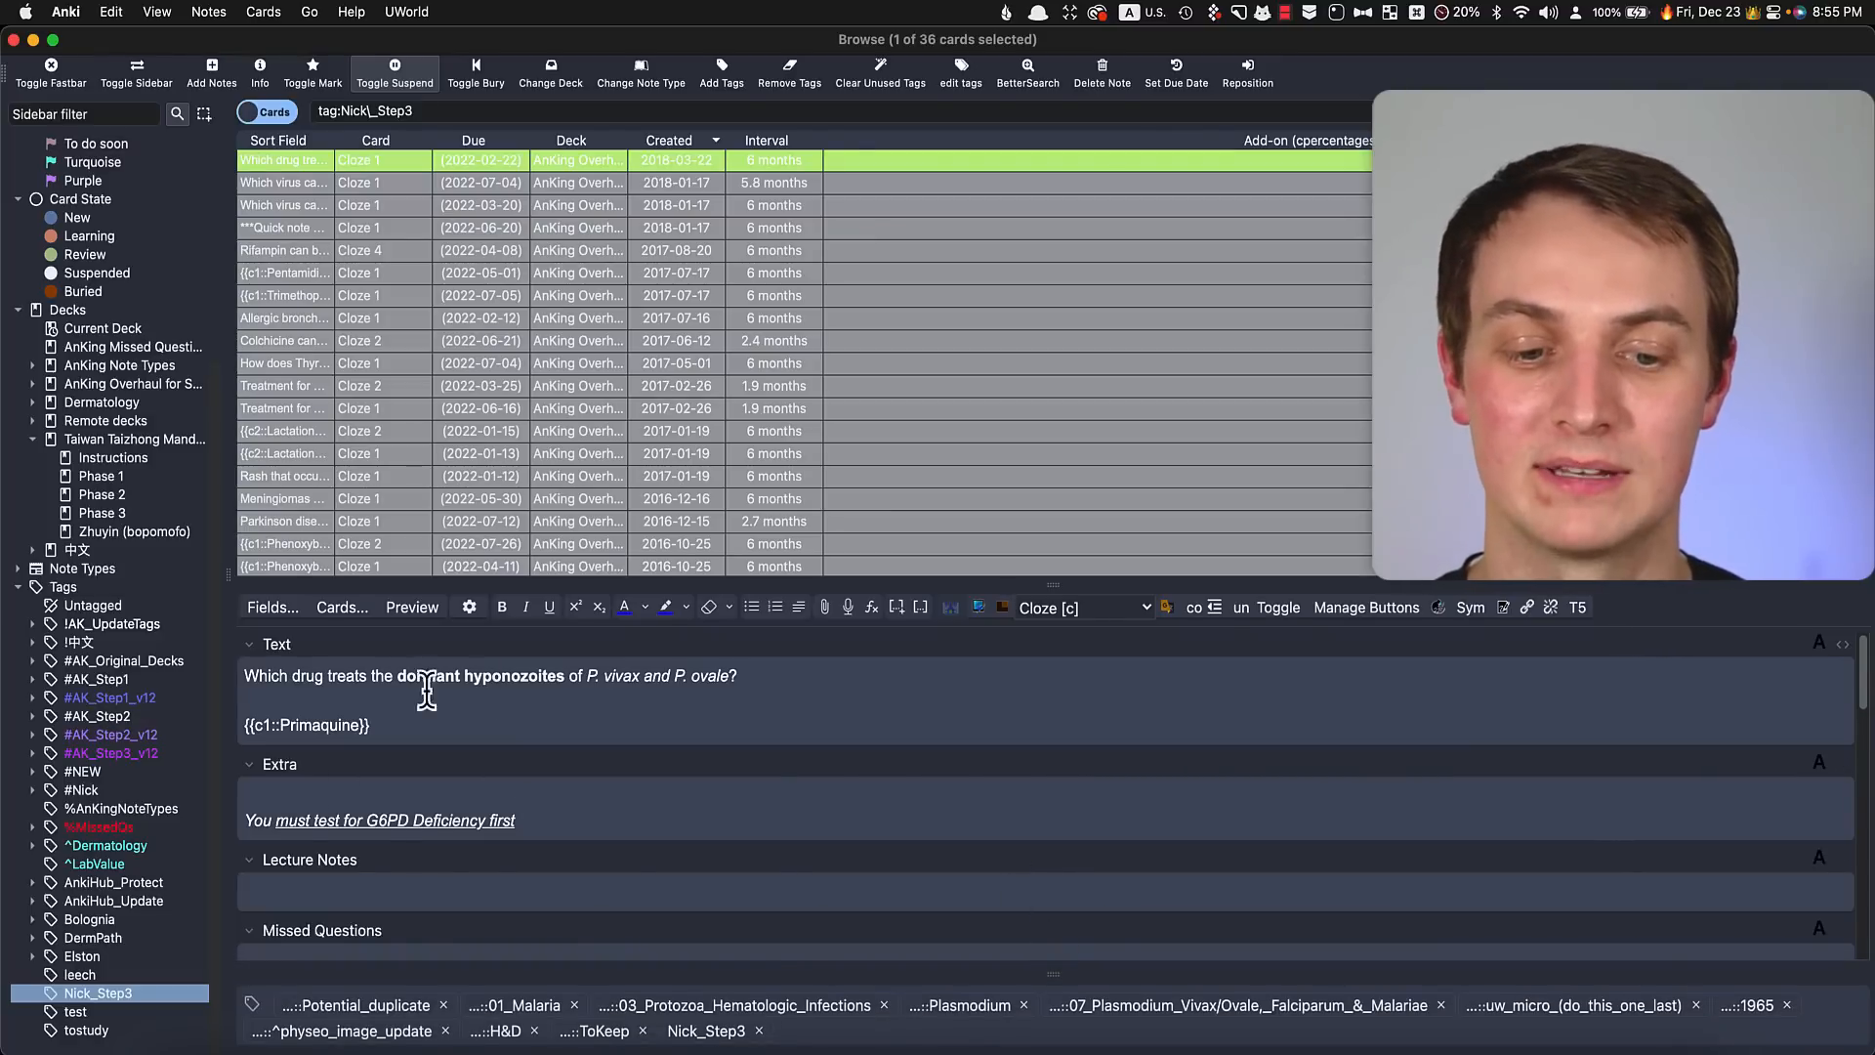
# Reveal the full path of the 03_Protozoa_Hematologic_Infections tag, and try selecting the card's last three tags together
pyautogui.click(665, 1005)
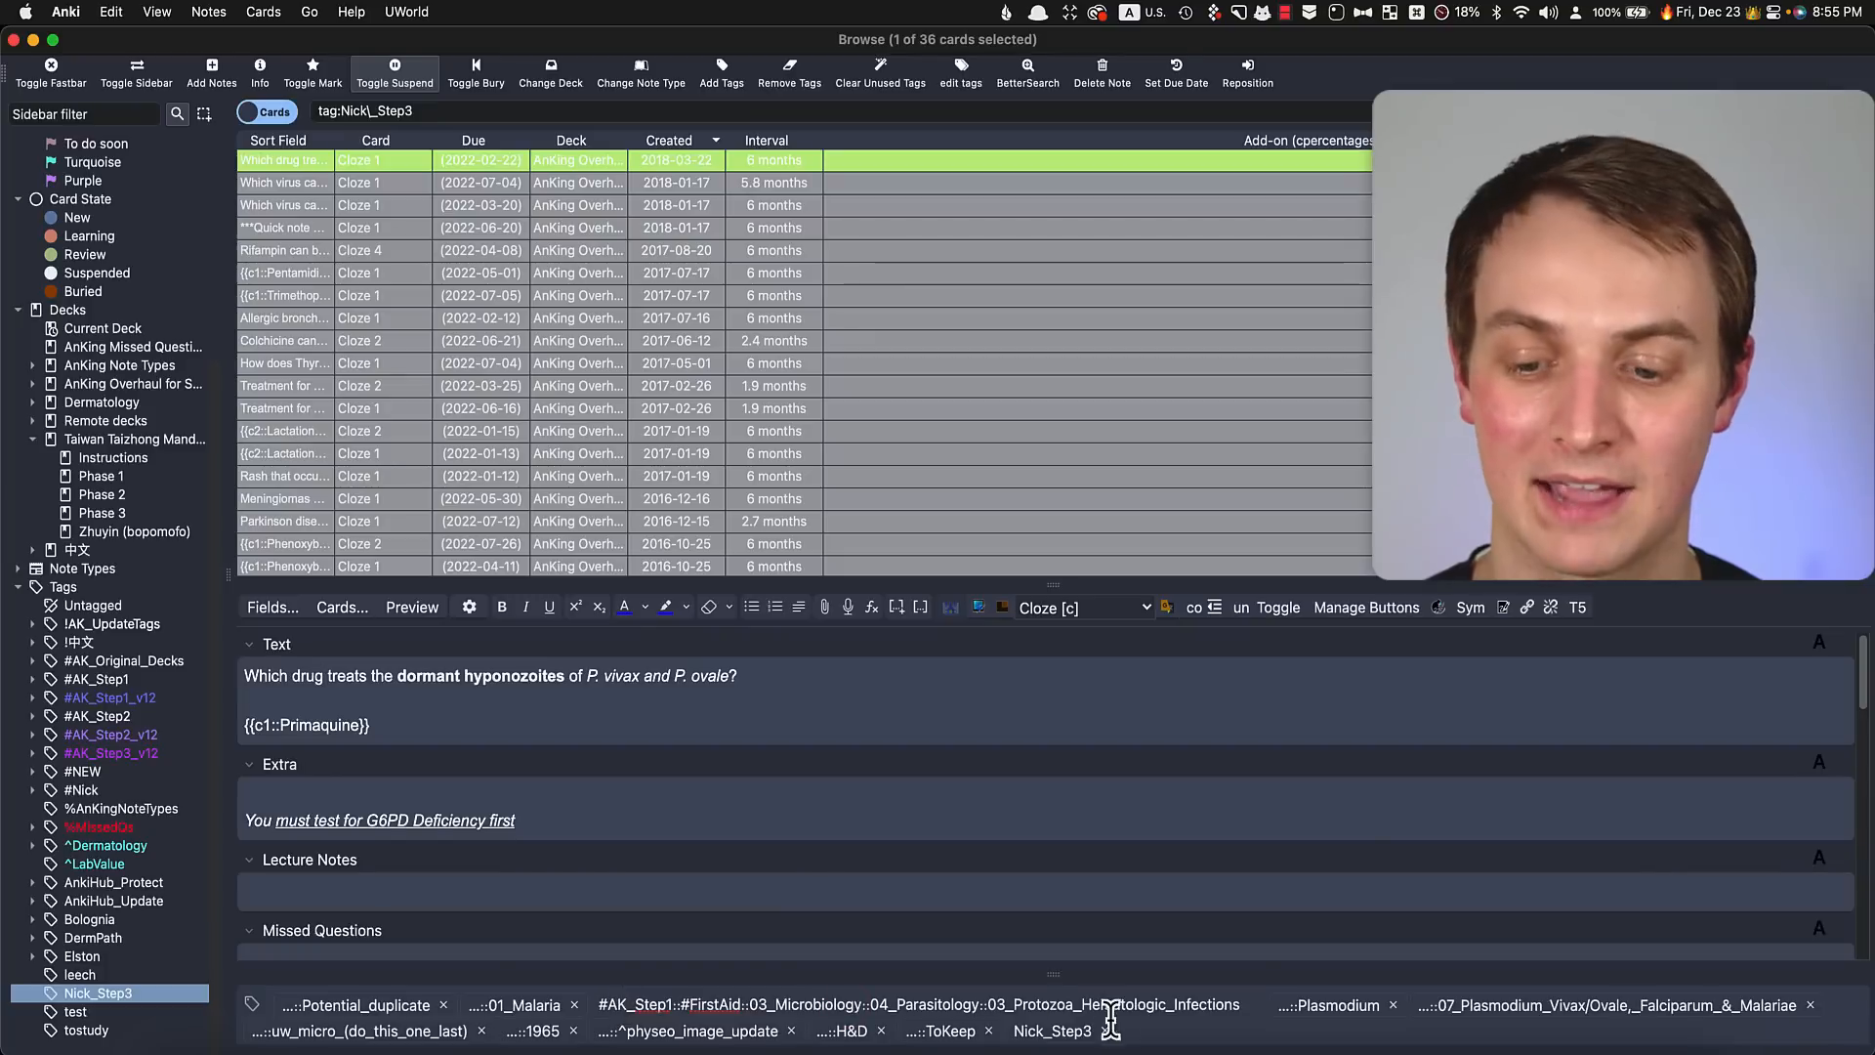
pyautogui.click(1155, 1034)
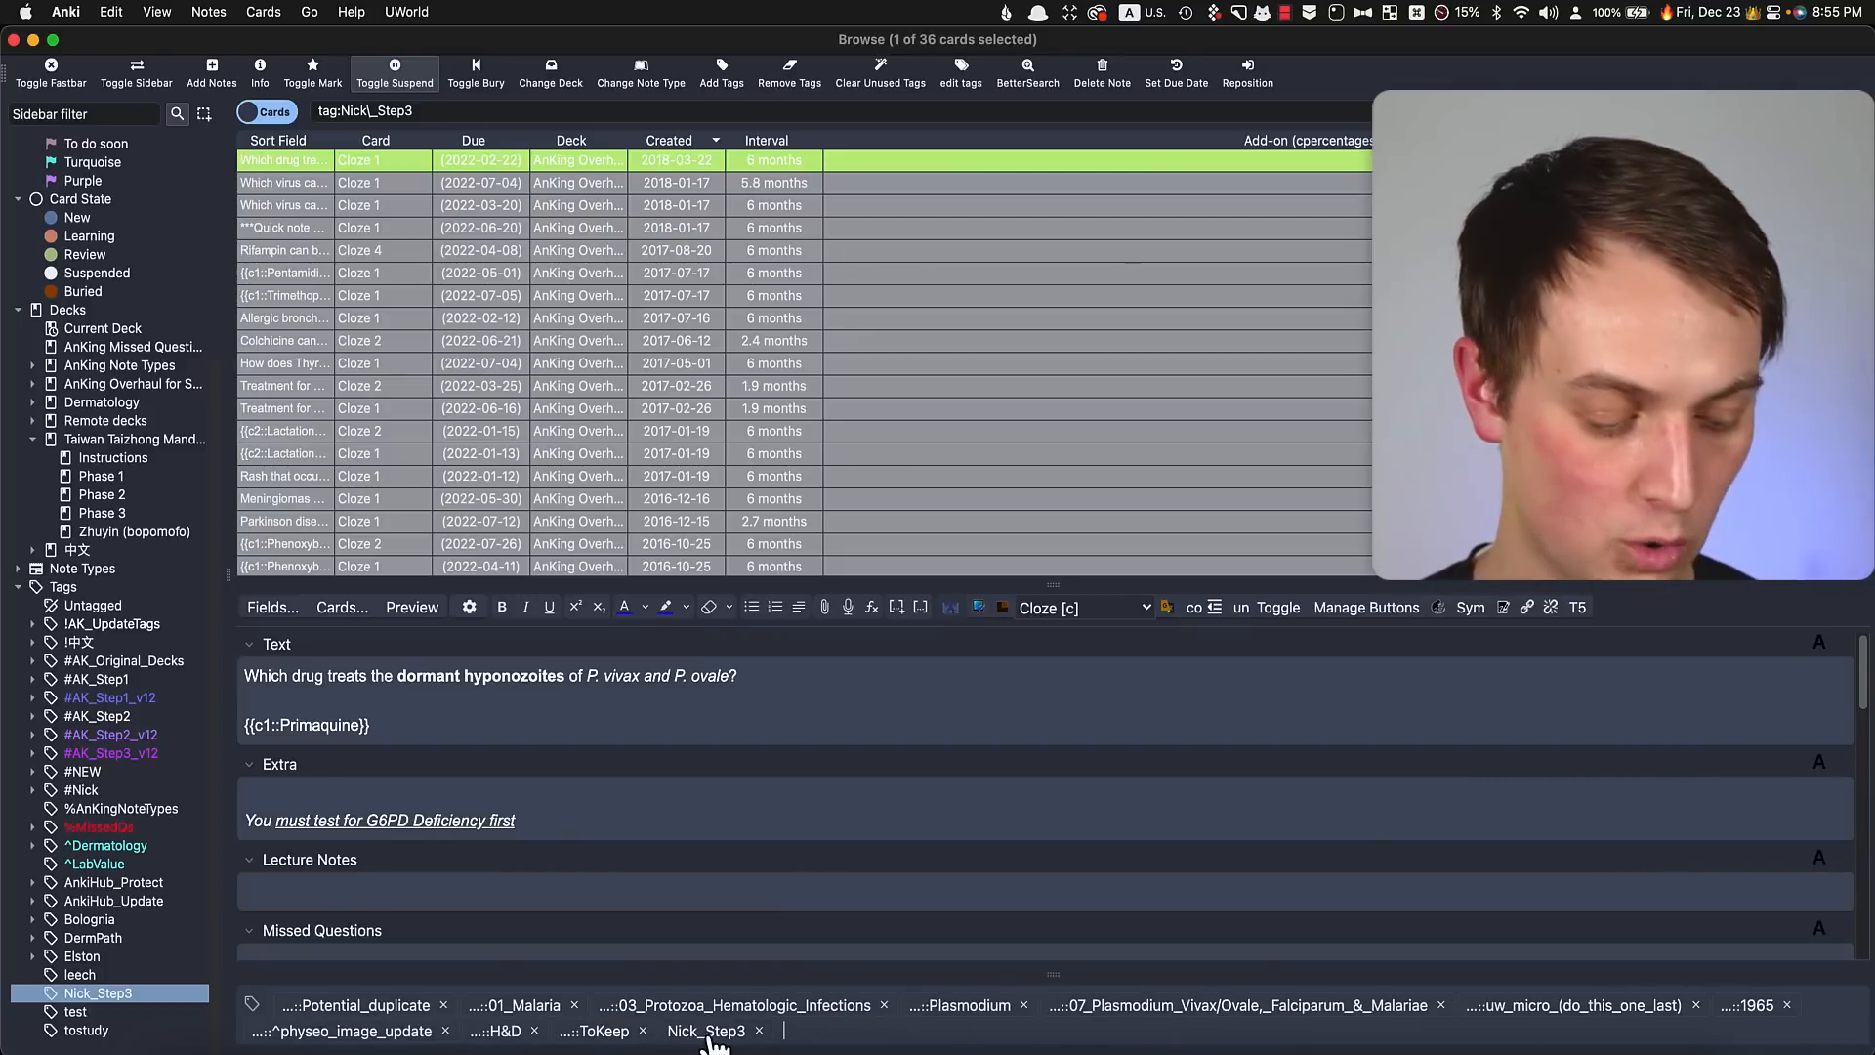
pyautogui.moveTo(710, 1036); pyautogui.dragTo(515, 1030)
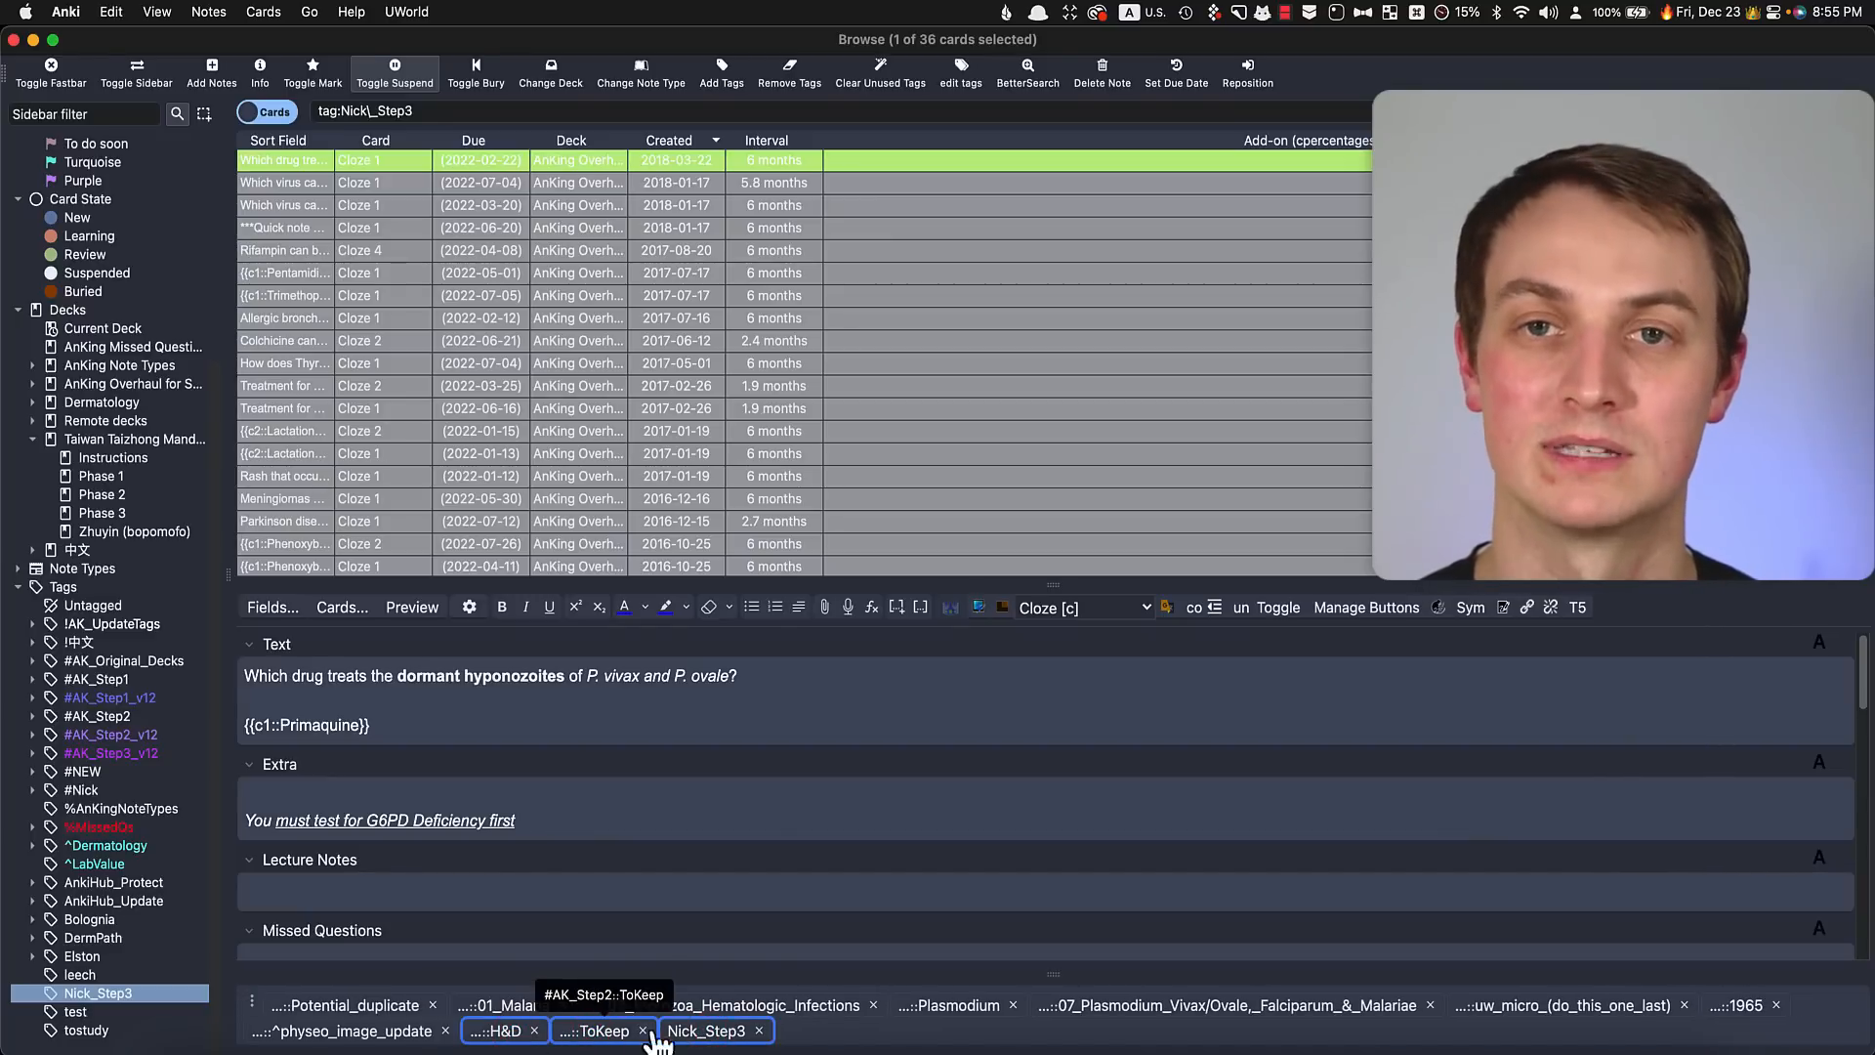
pyautogui.click(801, 1030)
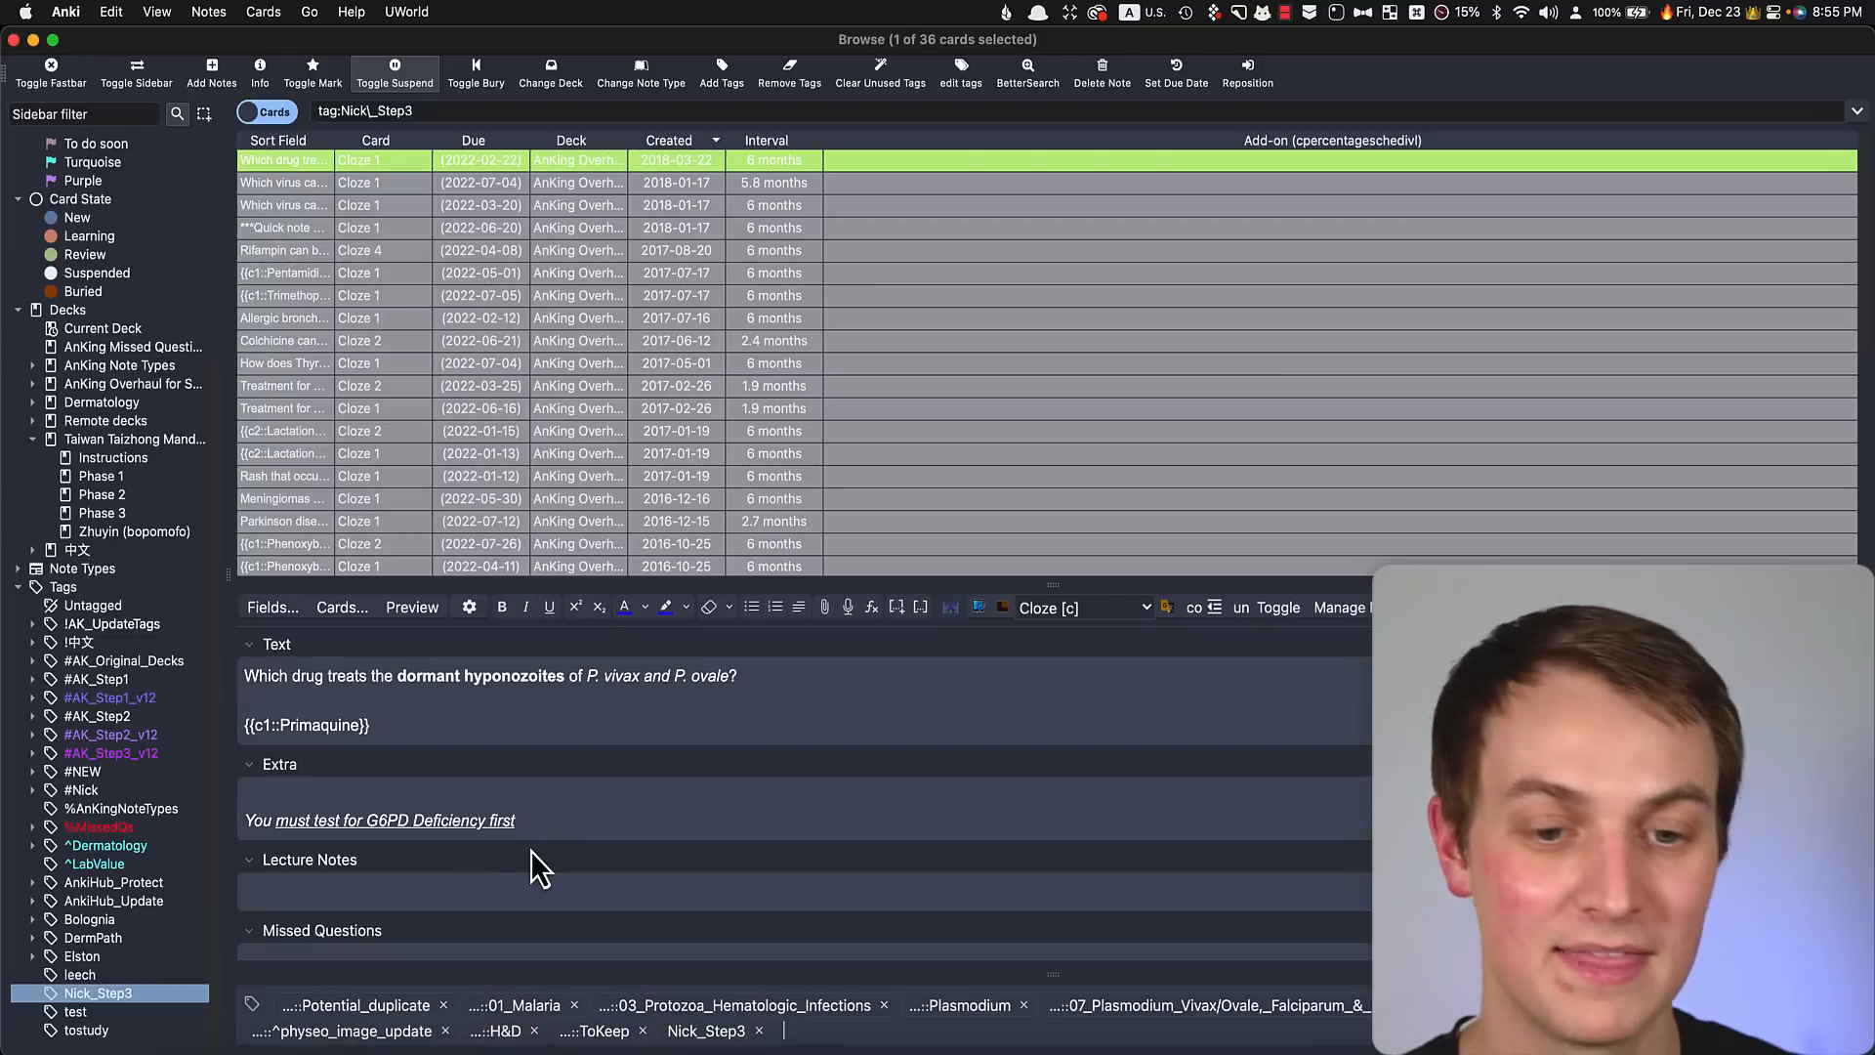
# Check the editor's display options and examine the images of the first card in the Taiwan Taizhong Mandarin Phase 3 deck
pyautogui.click(470, 609)
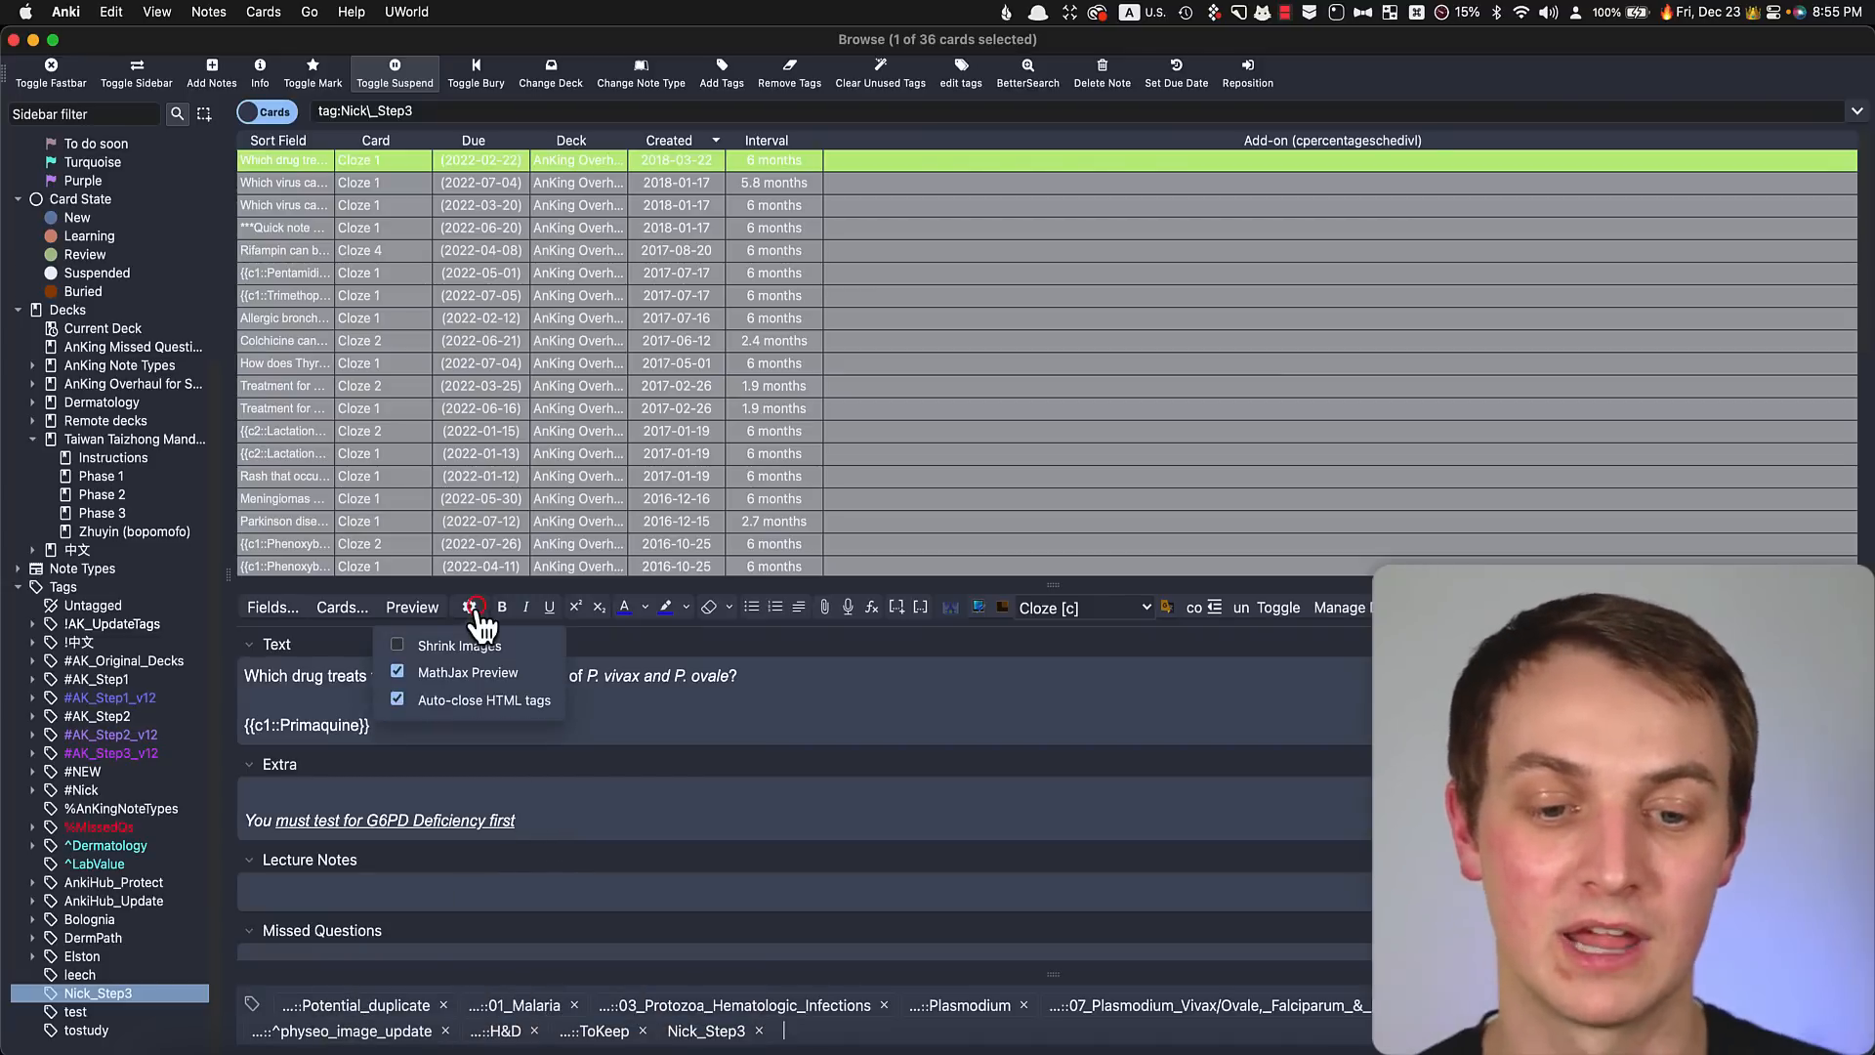
pyautogui.click(478, 613)
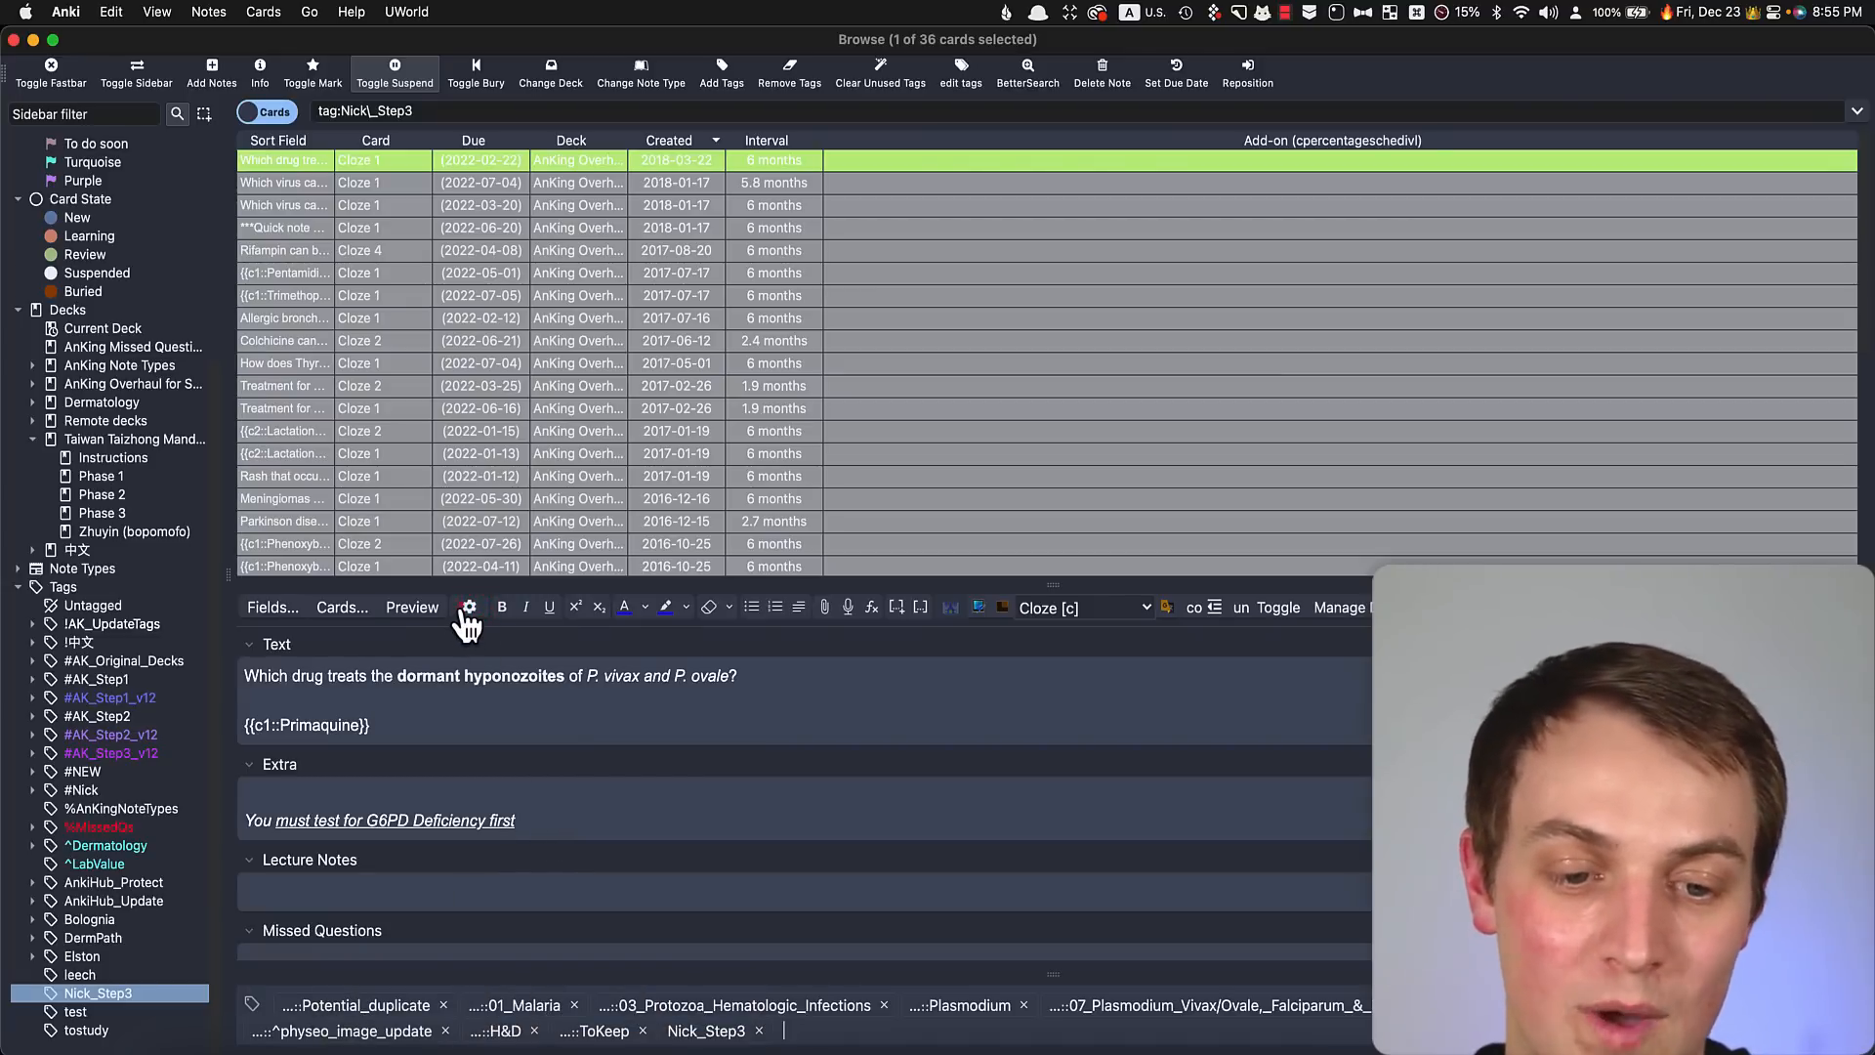
pyautogui.click(467, 610)
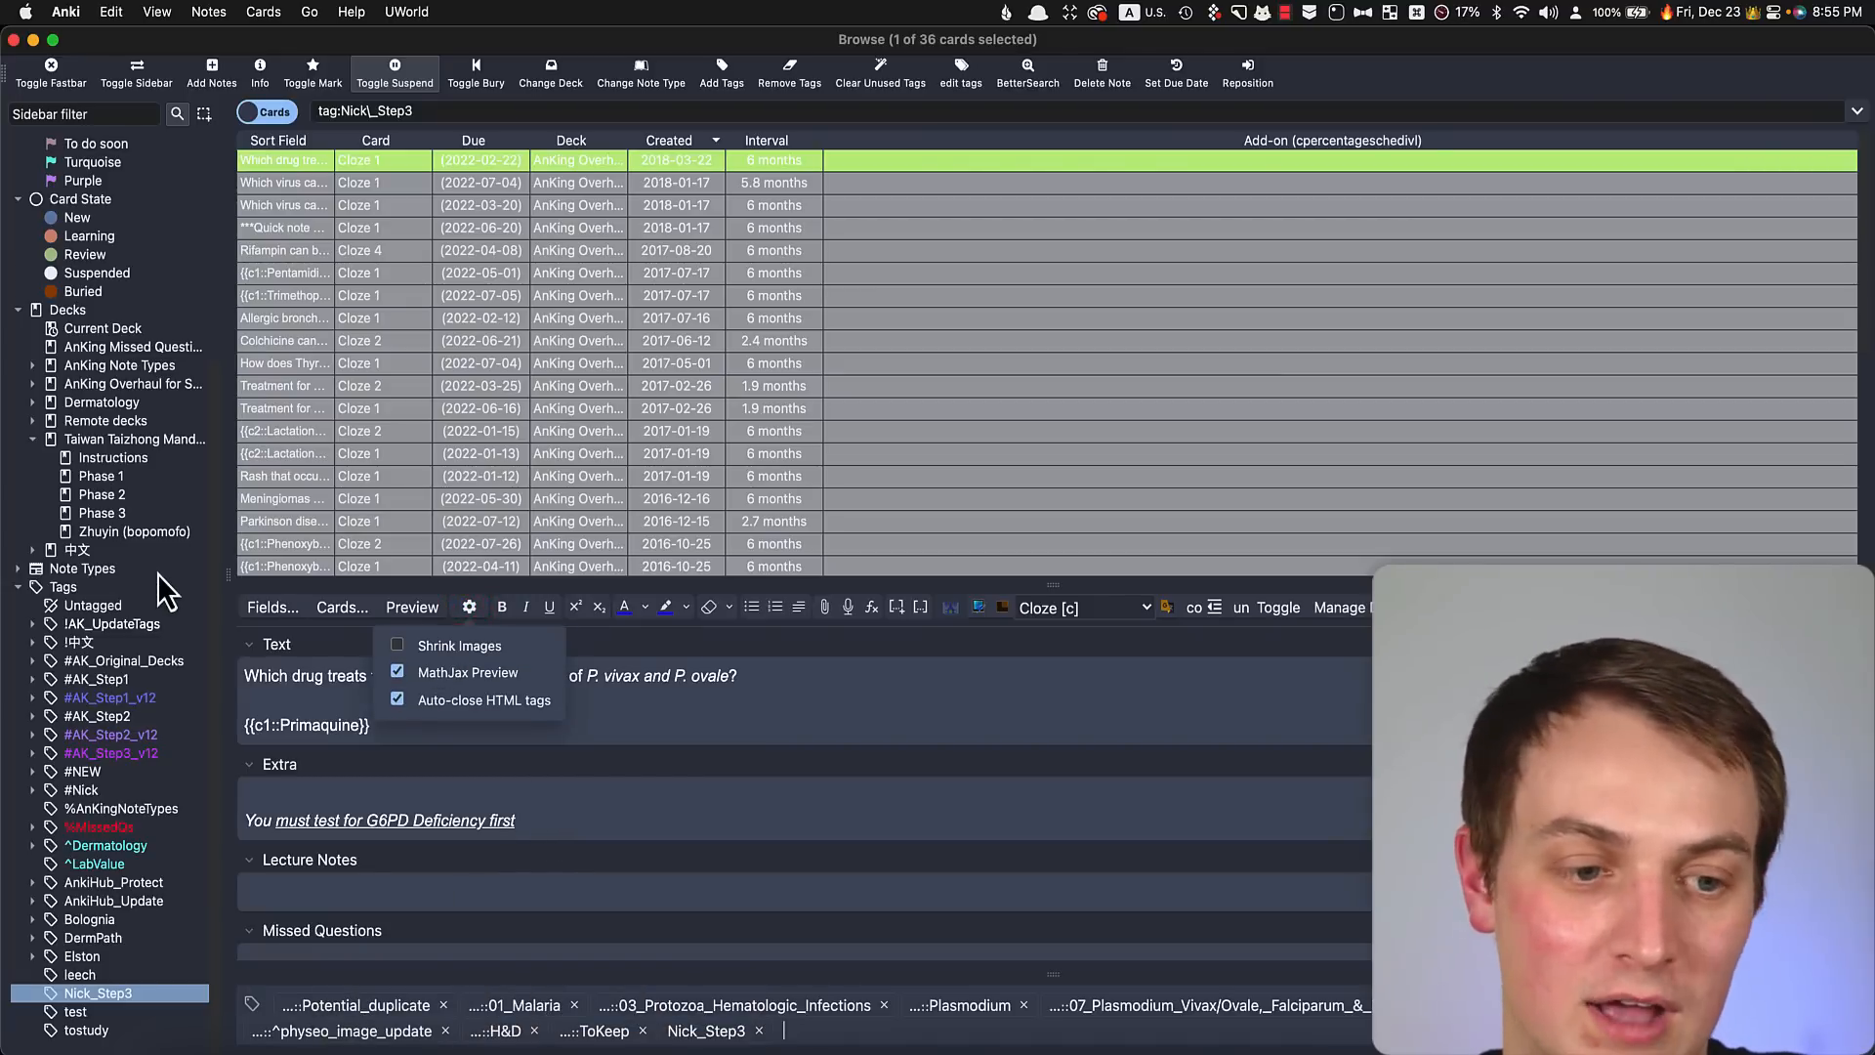
pyautogui.click(107, 514)
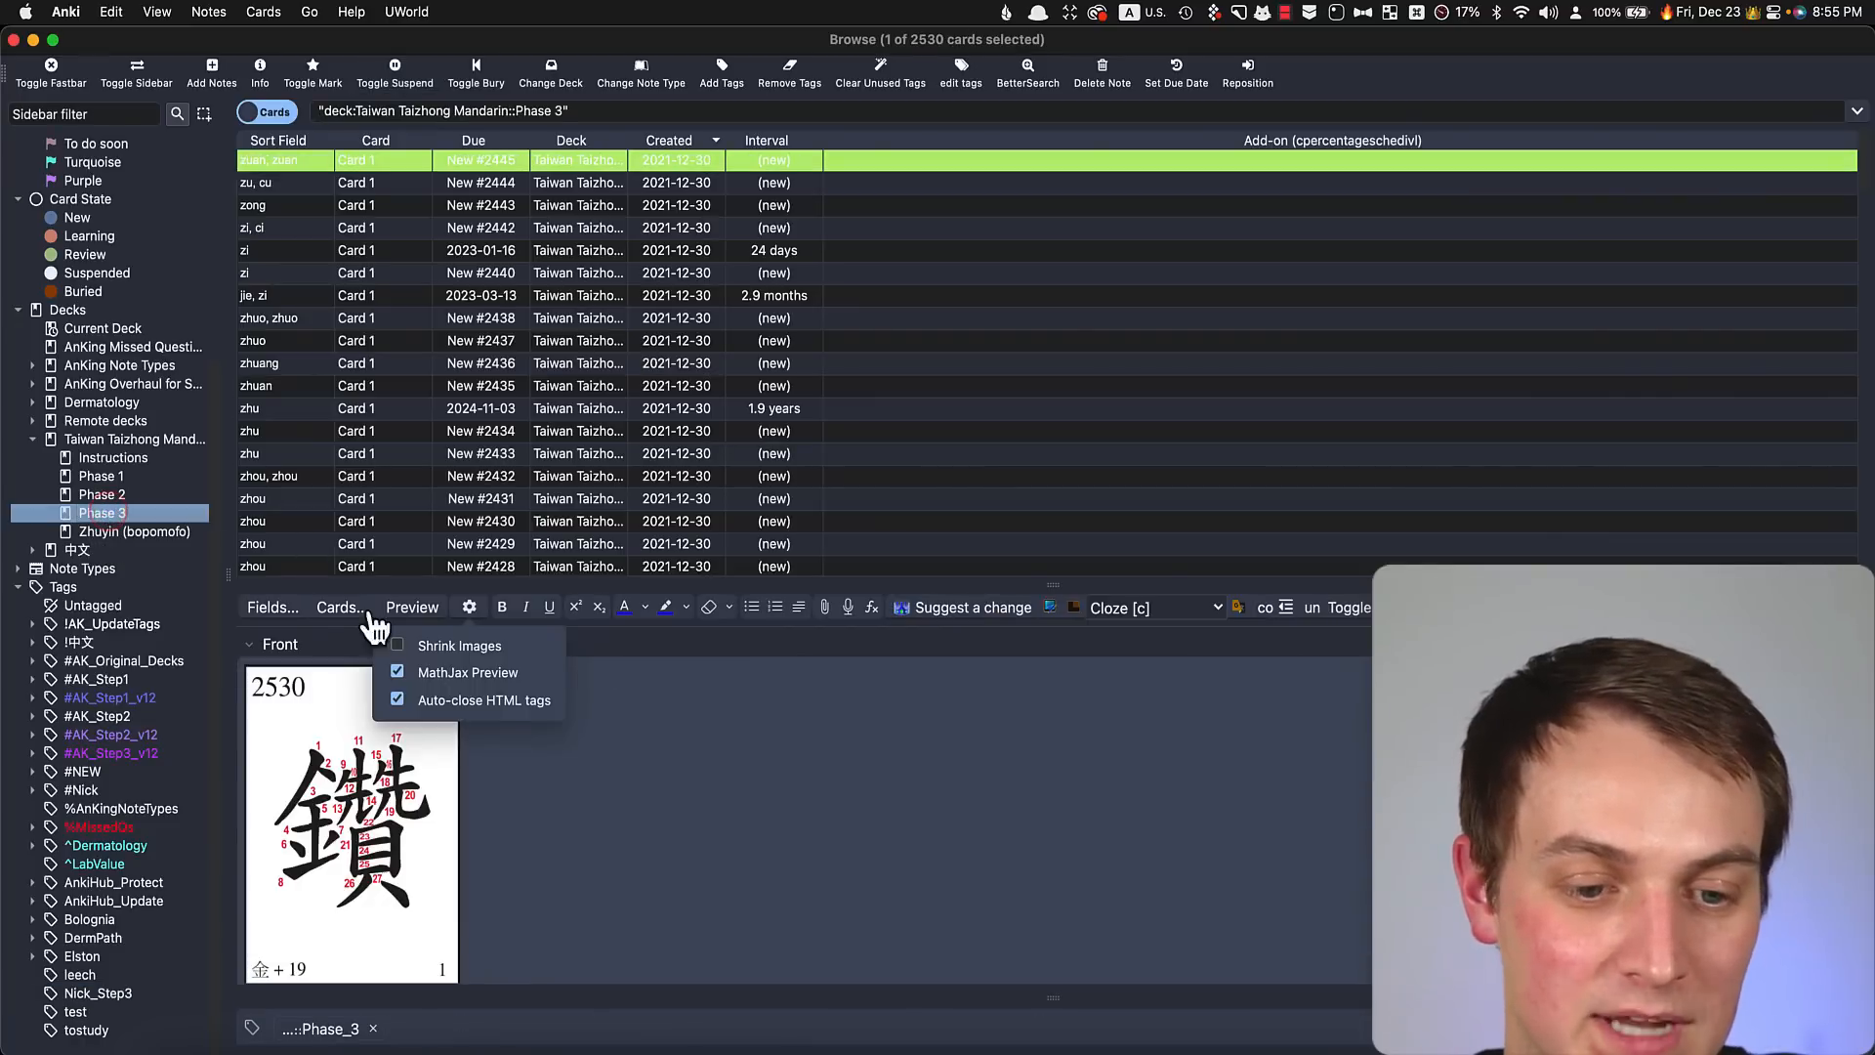
pyautogui.click(536, 766)
pyautogui.scroll(-5, 547, 781)
pyautogui.scroll(5, 549, 784)
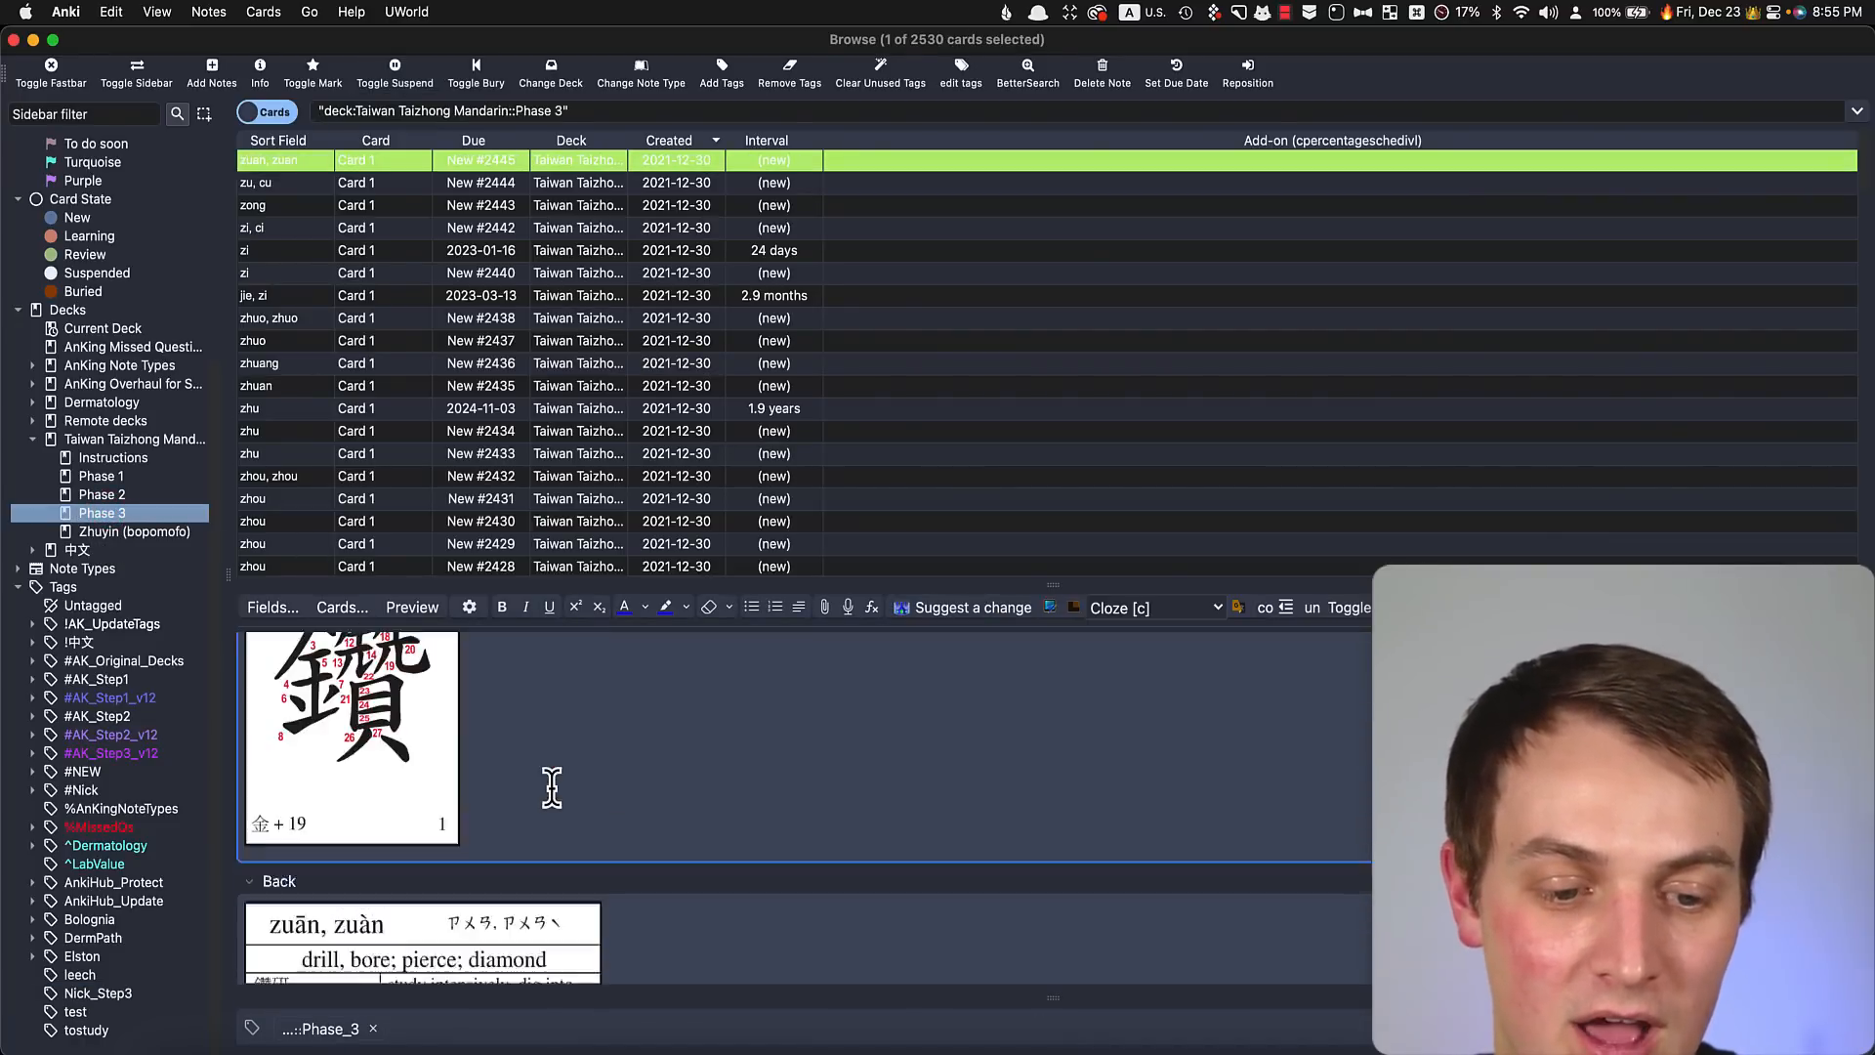
pyautogui.scroll(-5, 550, 784)
pyautogui.scroll(5, 550, 784)
# Turn on Shrink Images for the card's front and back images and expand the front image
pyautogui.click(422, 772)
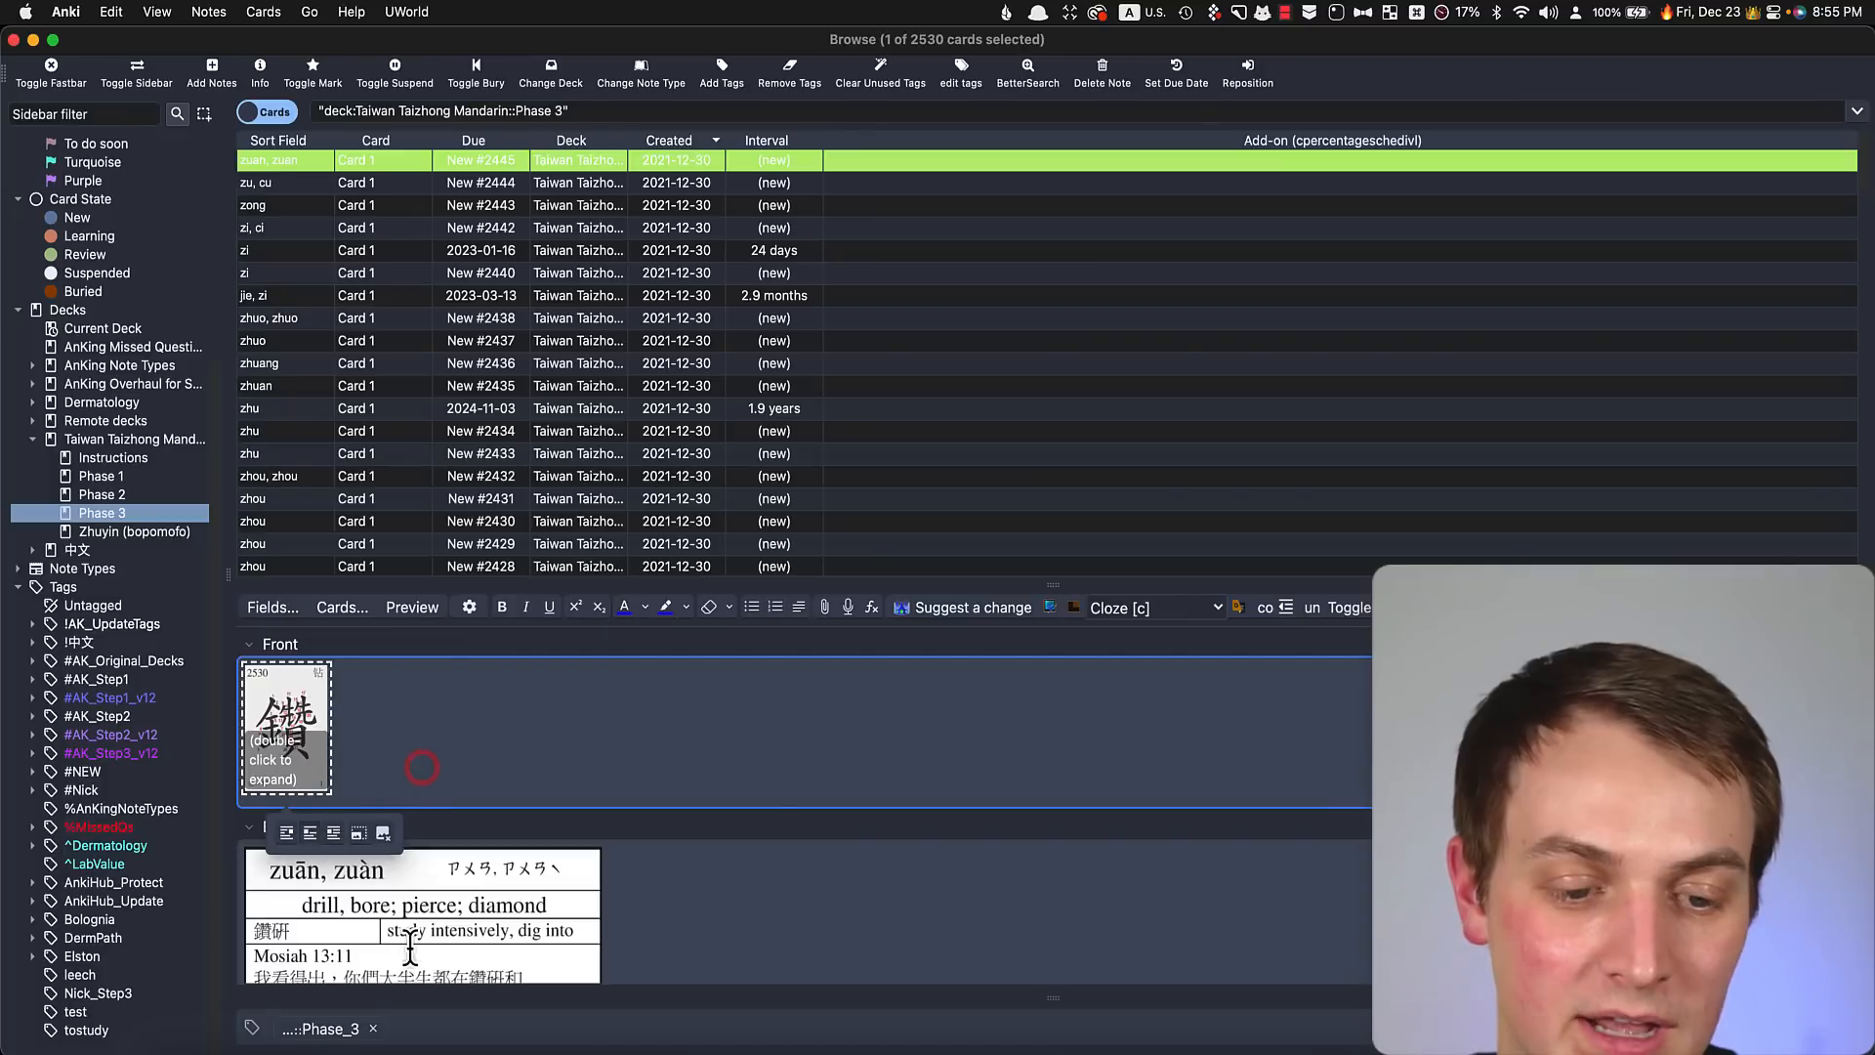
pyautogui.click(494, 918)
pyautogui.scroll(3, 318, 811)
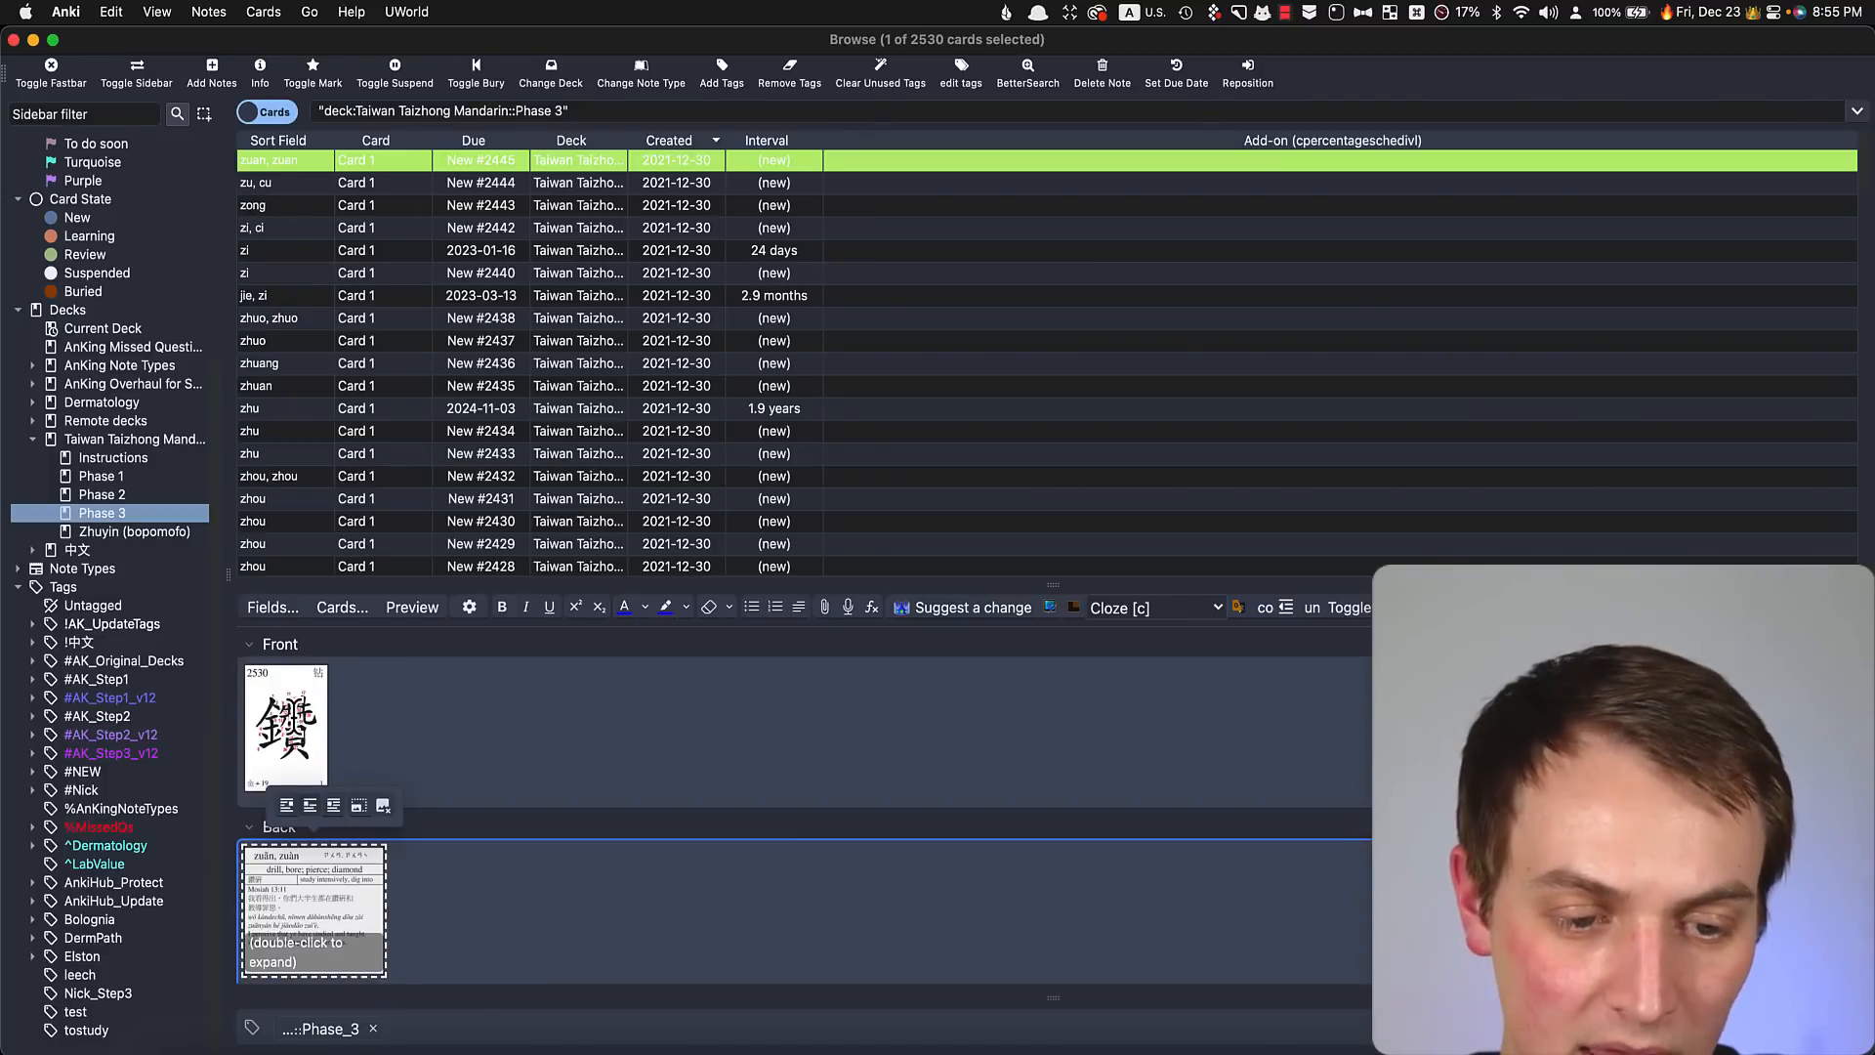
pyautogui.doubleClick(293, 712)
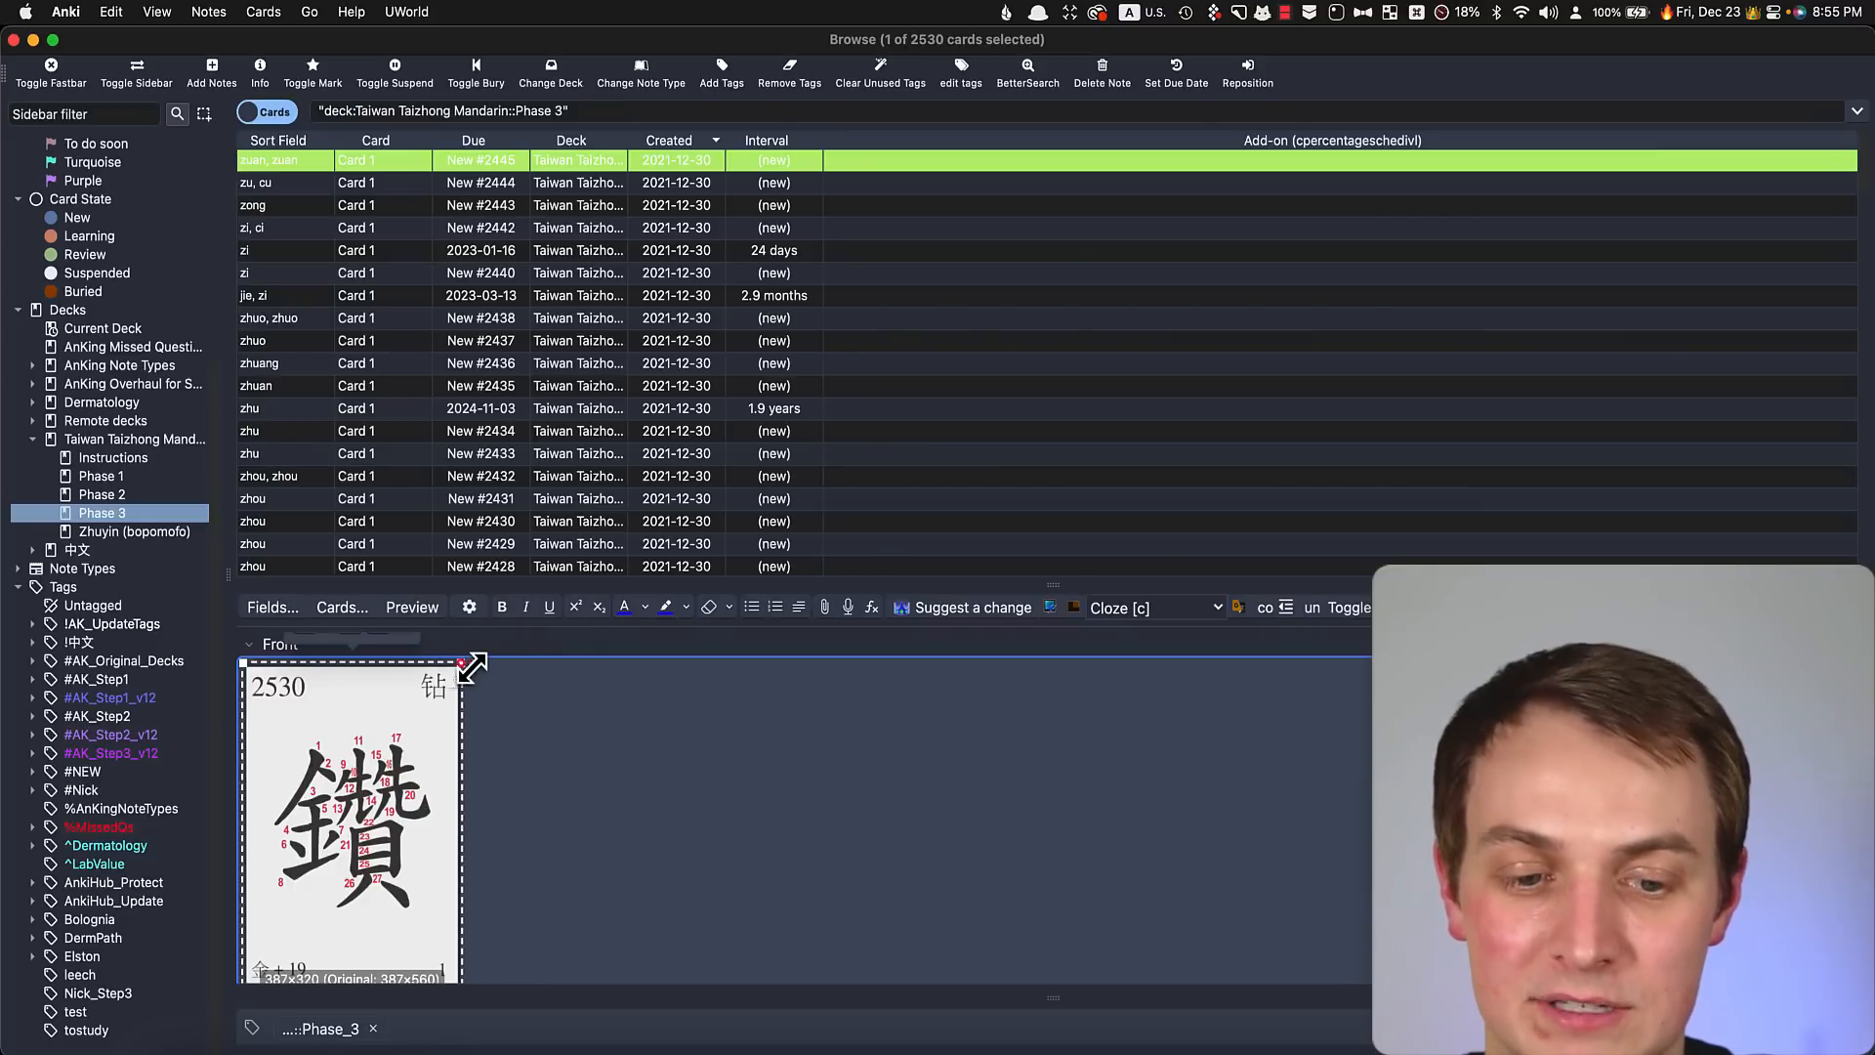
# Resize the front image to 259×320 and switch it between its shrunken and expanded views
pyautogui.moveTo(467, 661); pyautogui.dragTo(501, 805)
pyautogui.doubleClick(404, 779)
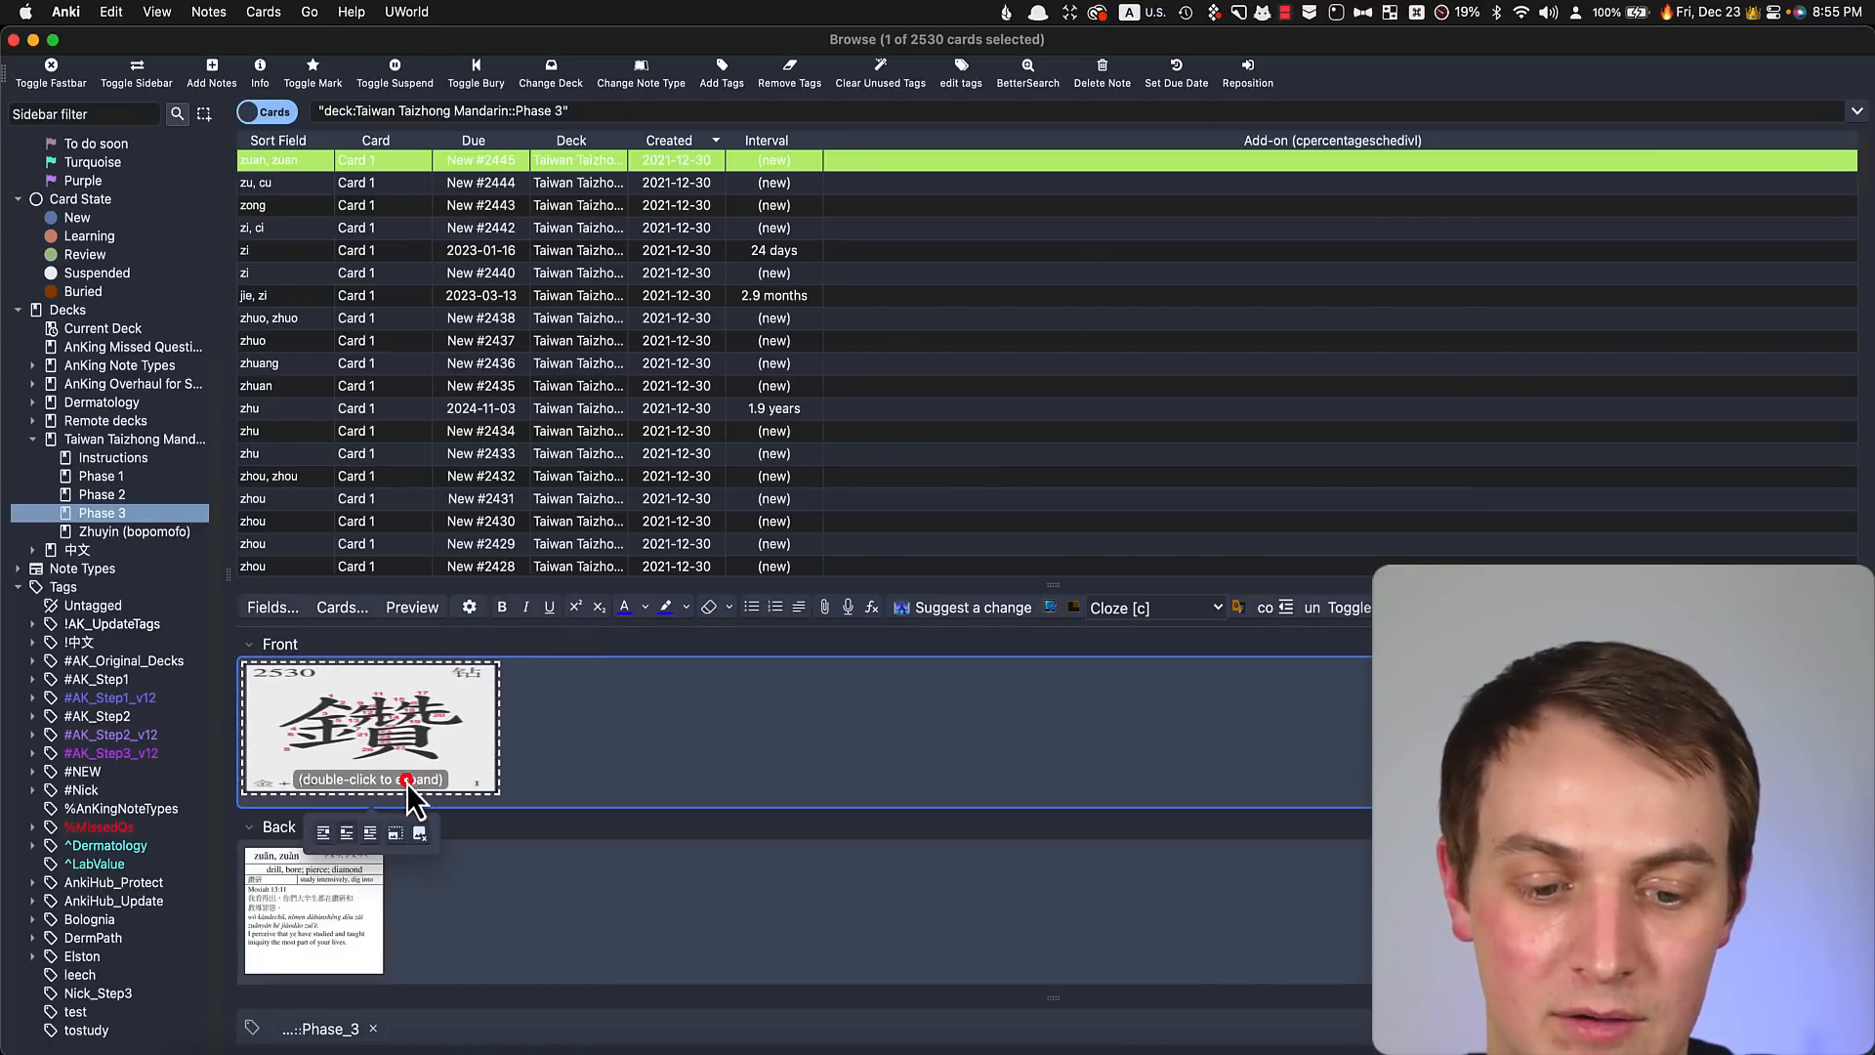
pyautogui.doubleClick(359, 713)
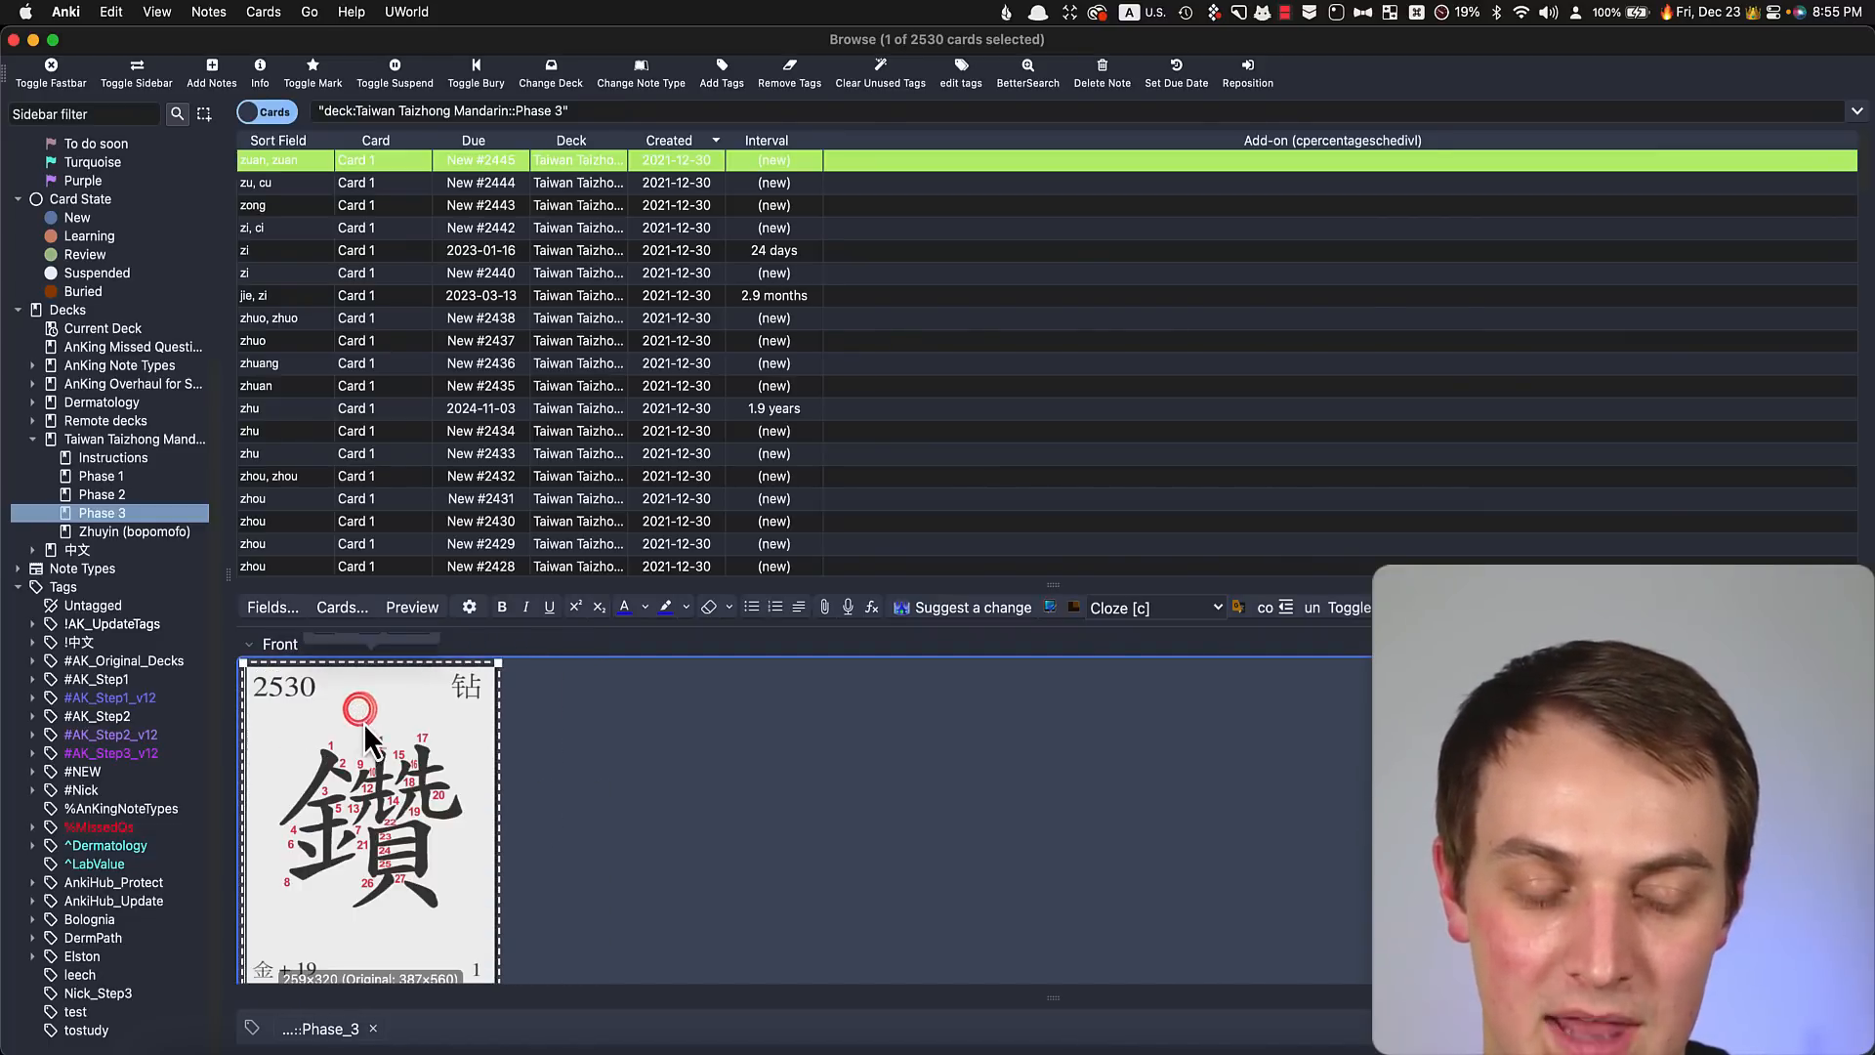
# Show the Front field's HTML source and enlarge the note editor area
pyautogui.click(537, 743)
pyautogui.scroll(-3, 540, 742)
pyautogui.click(540, 742)
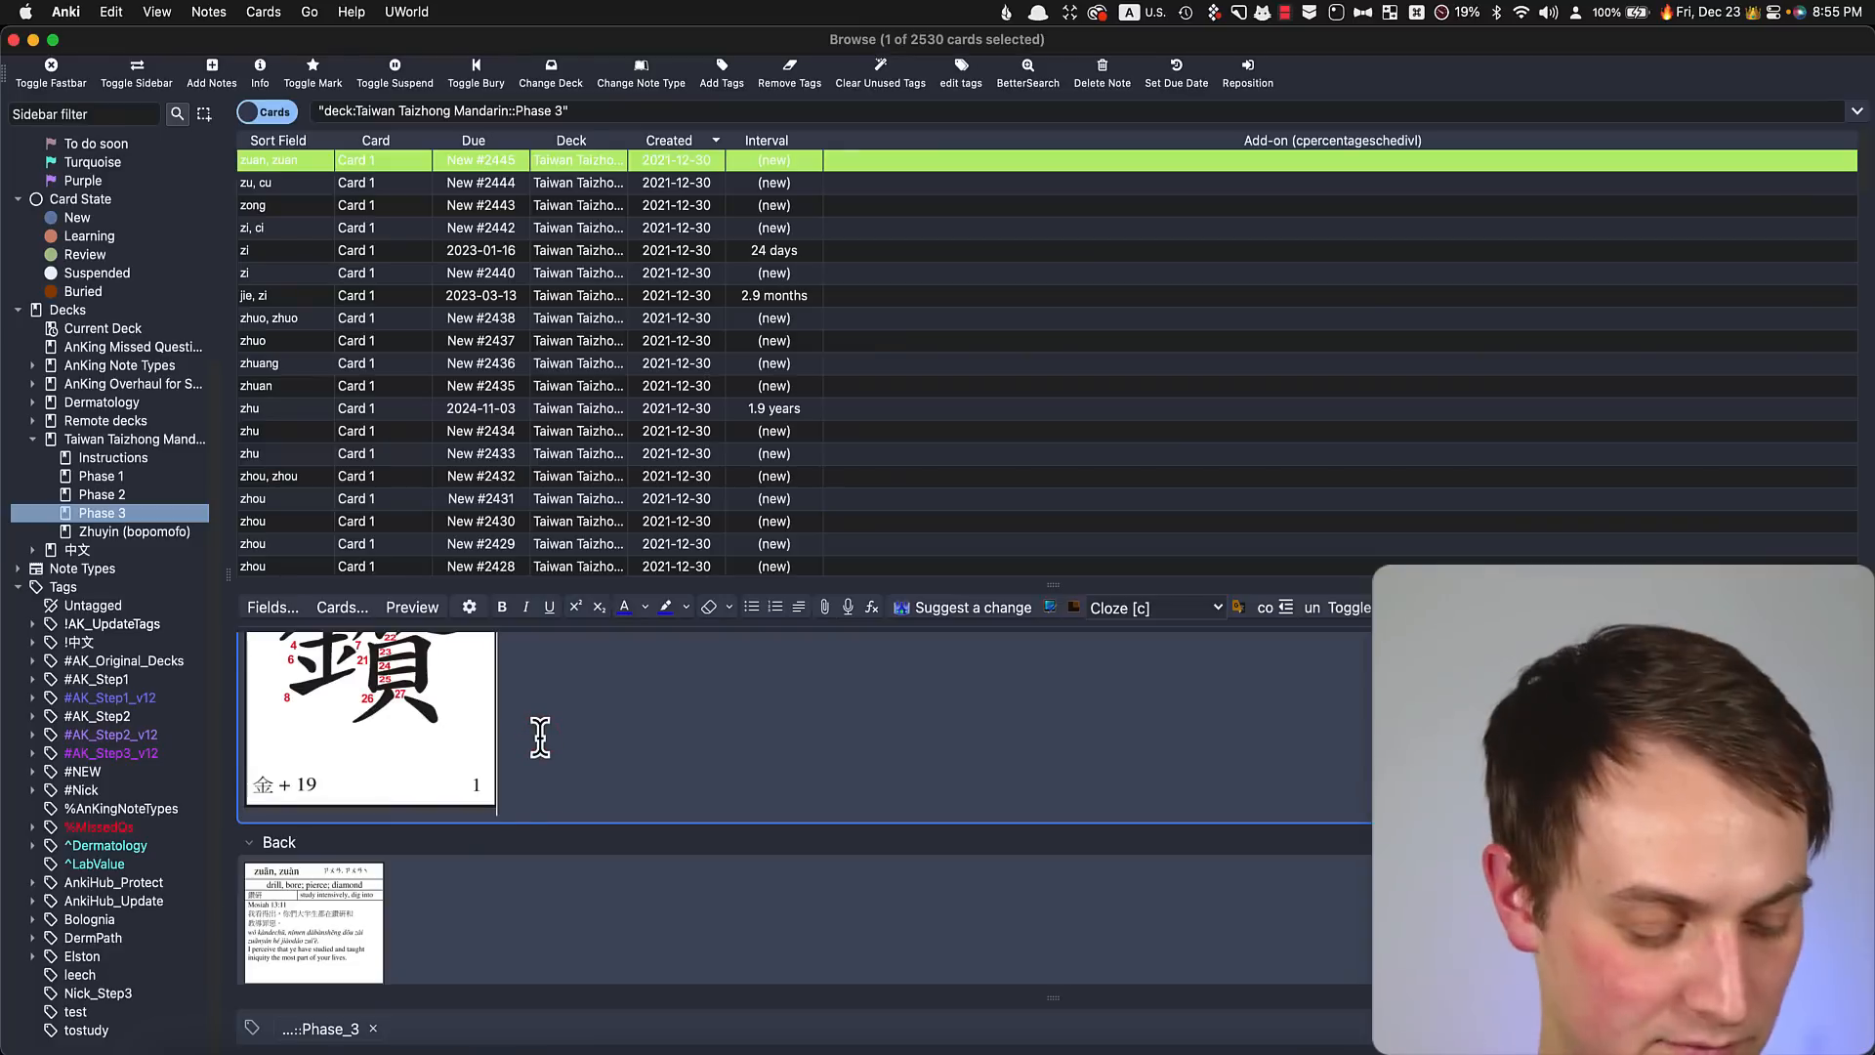
pyautogui.scroll(2, 552, 748)
pyautogui.hotkey('ctrl', 'shift', 'x')
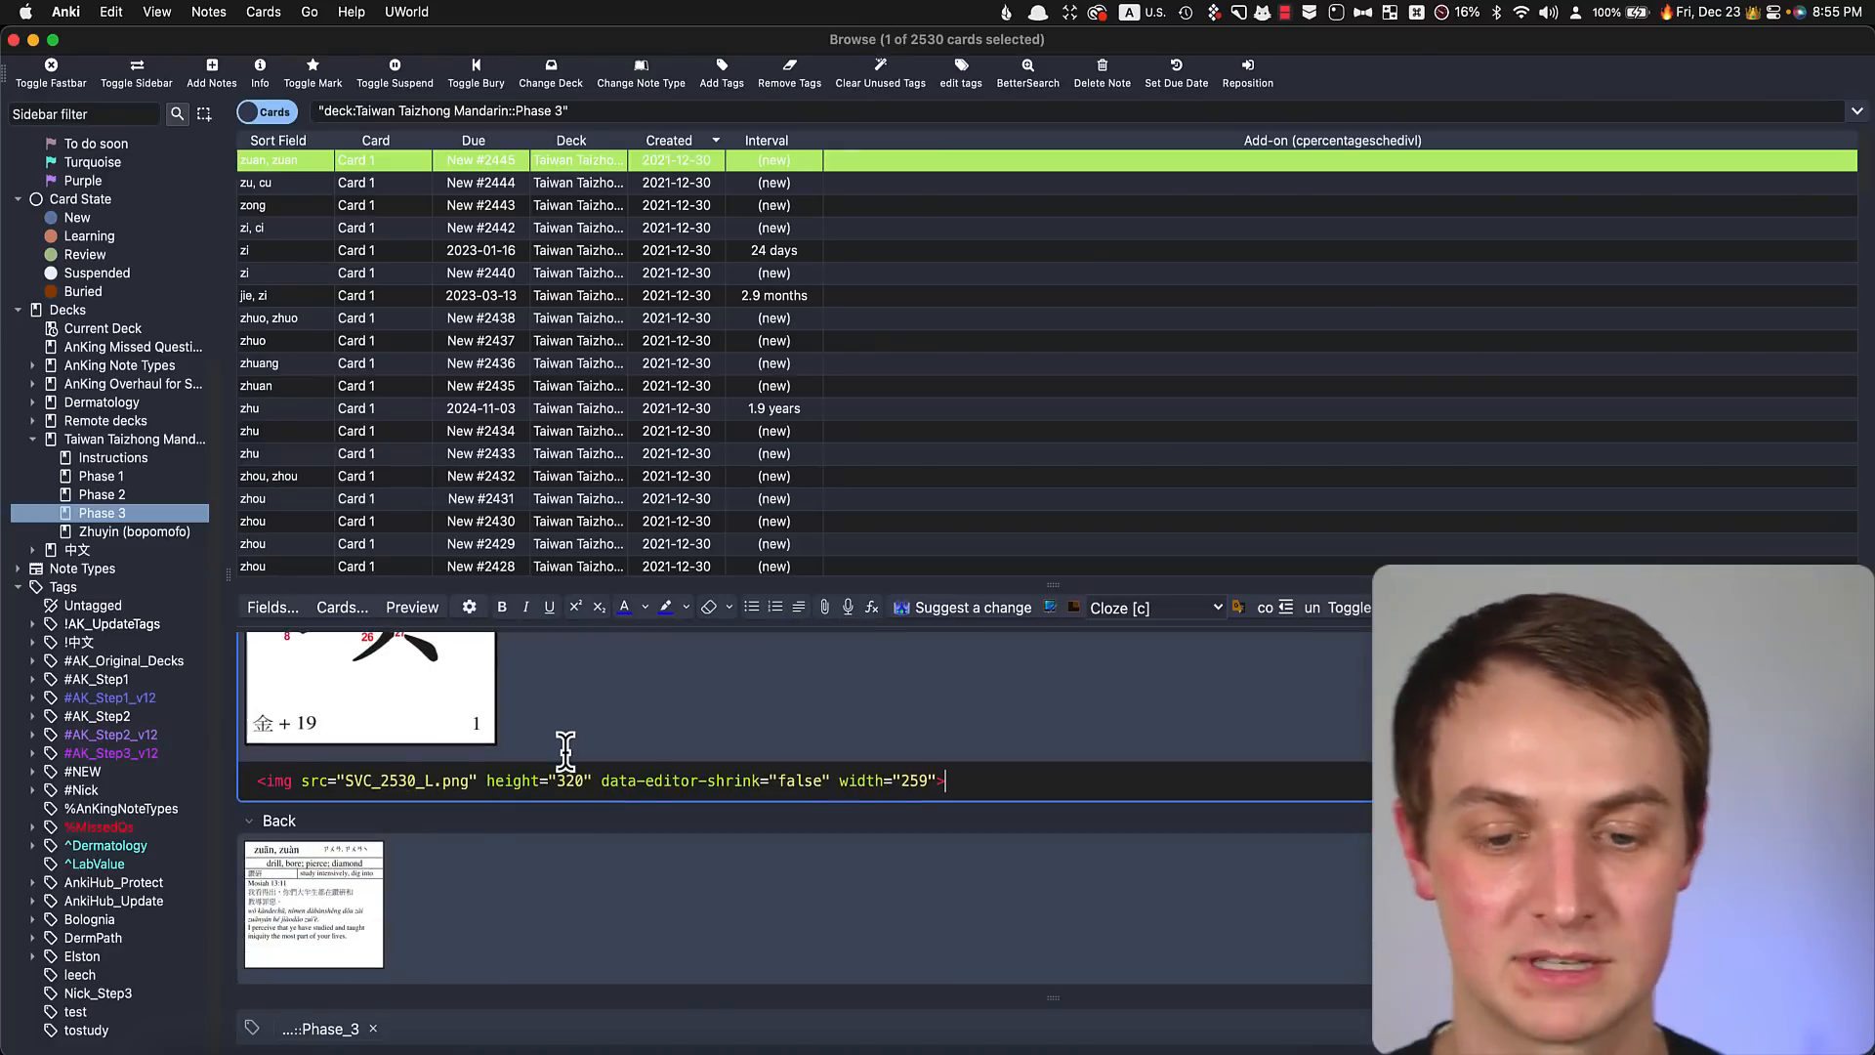
pyautogui.moveTo(1050, 586); pyautogui.dragTo(1016, 408)
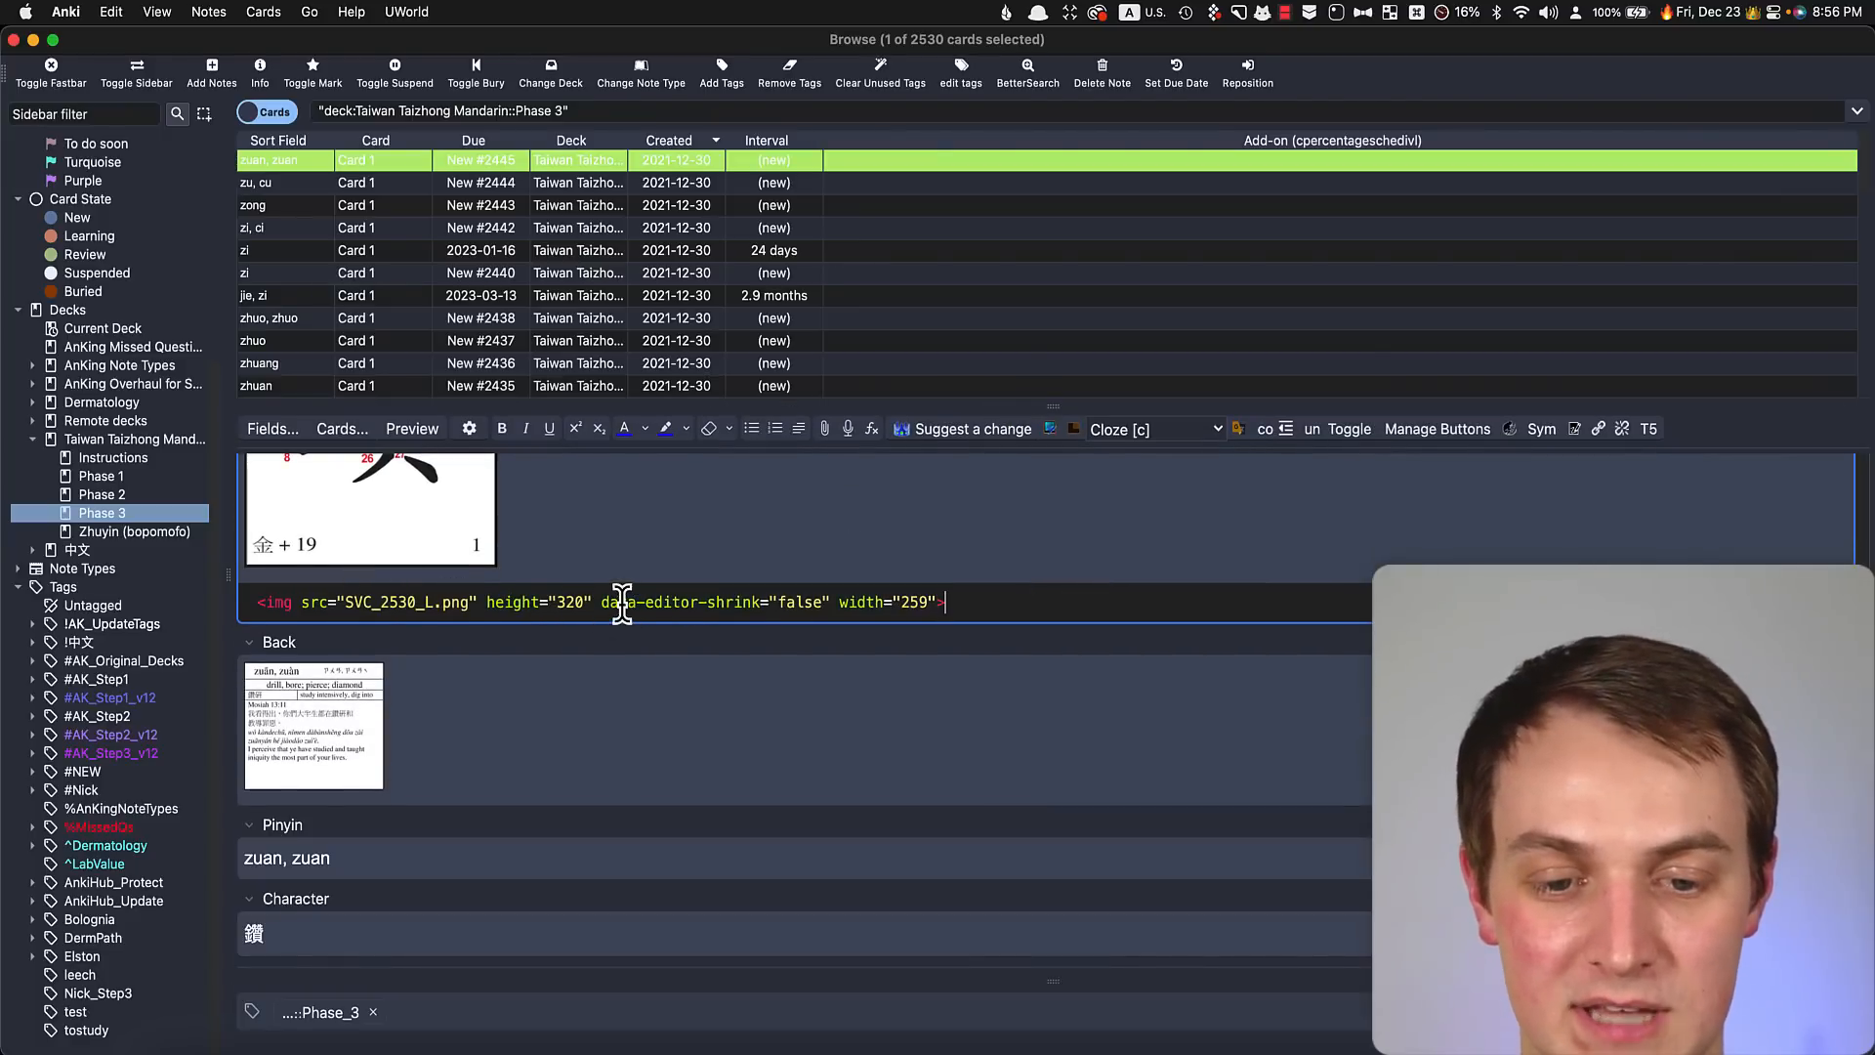
# Delete the height and width attributes from the Front field's image tag
pyautogui.moveTo(605, 602); pyautogui.dragTo(492, 608)
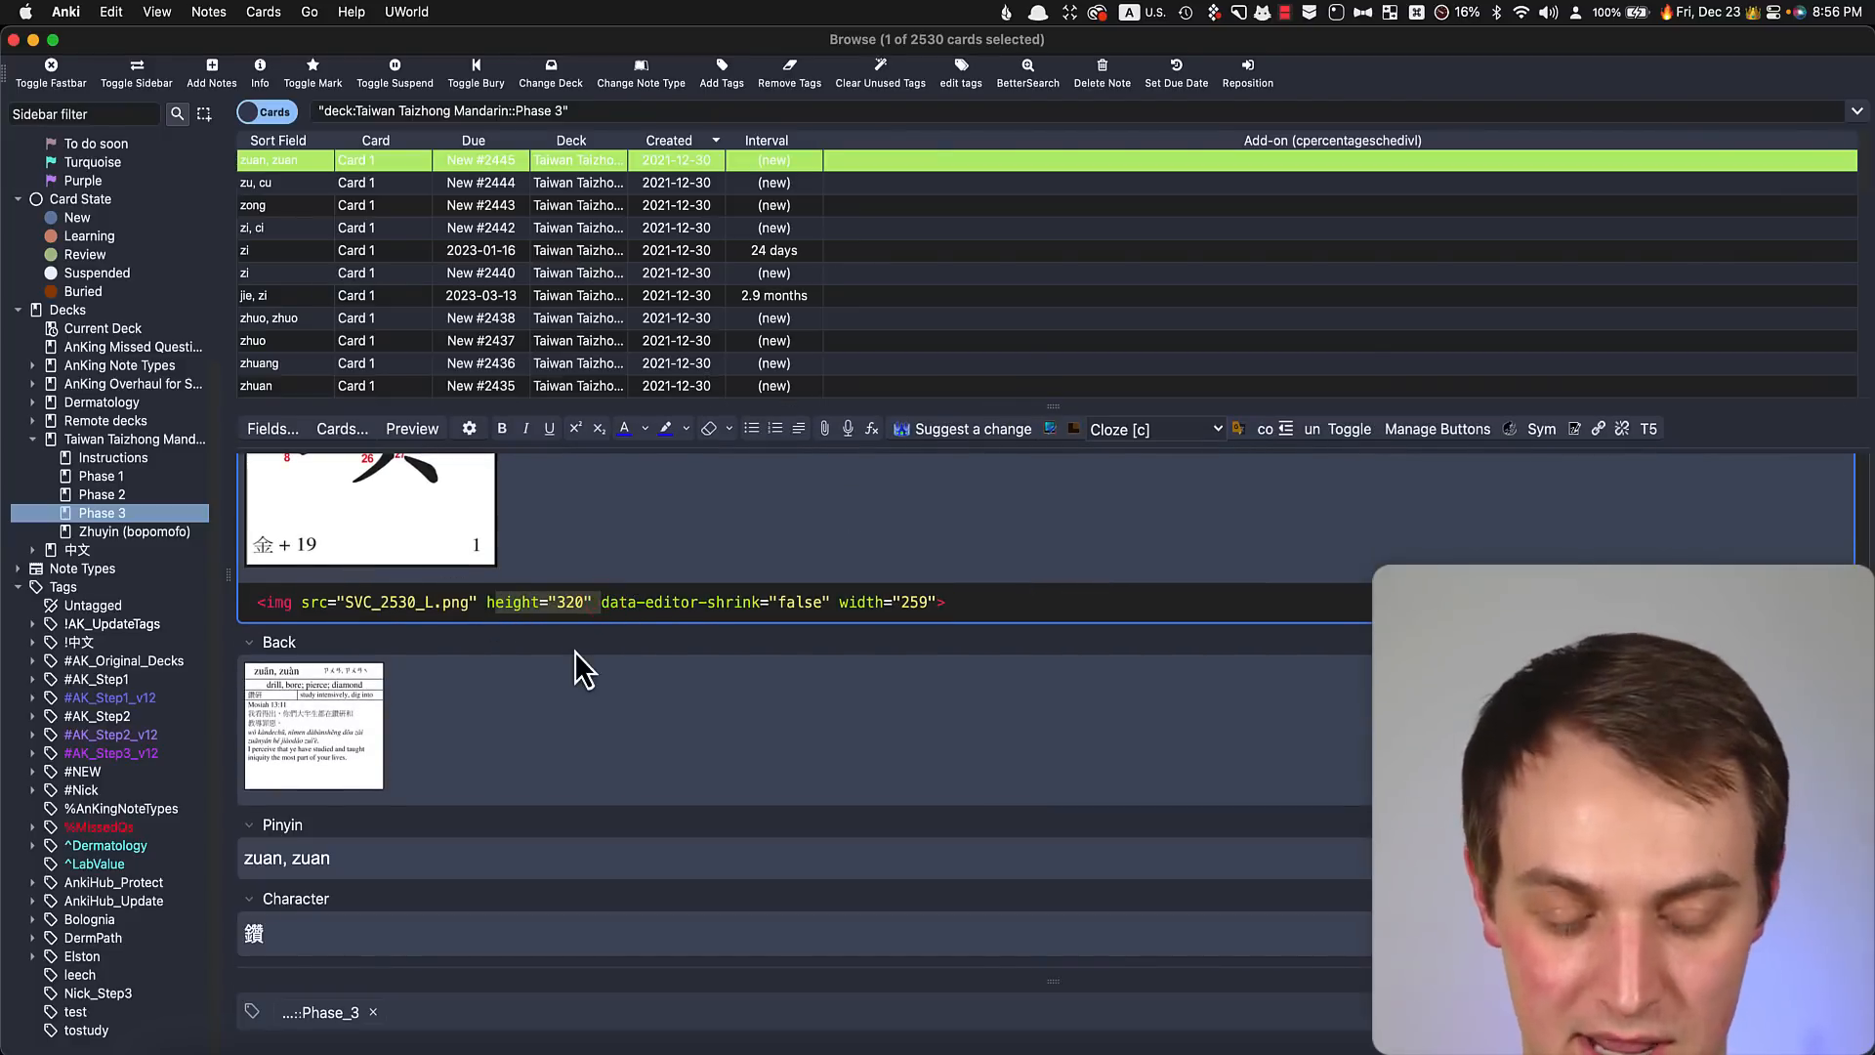
pyautogui.press('BackSpace')
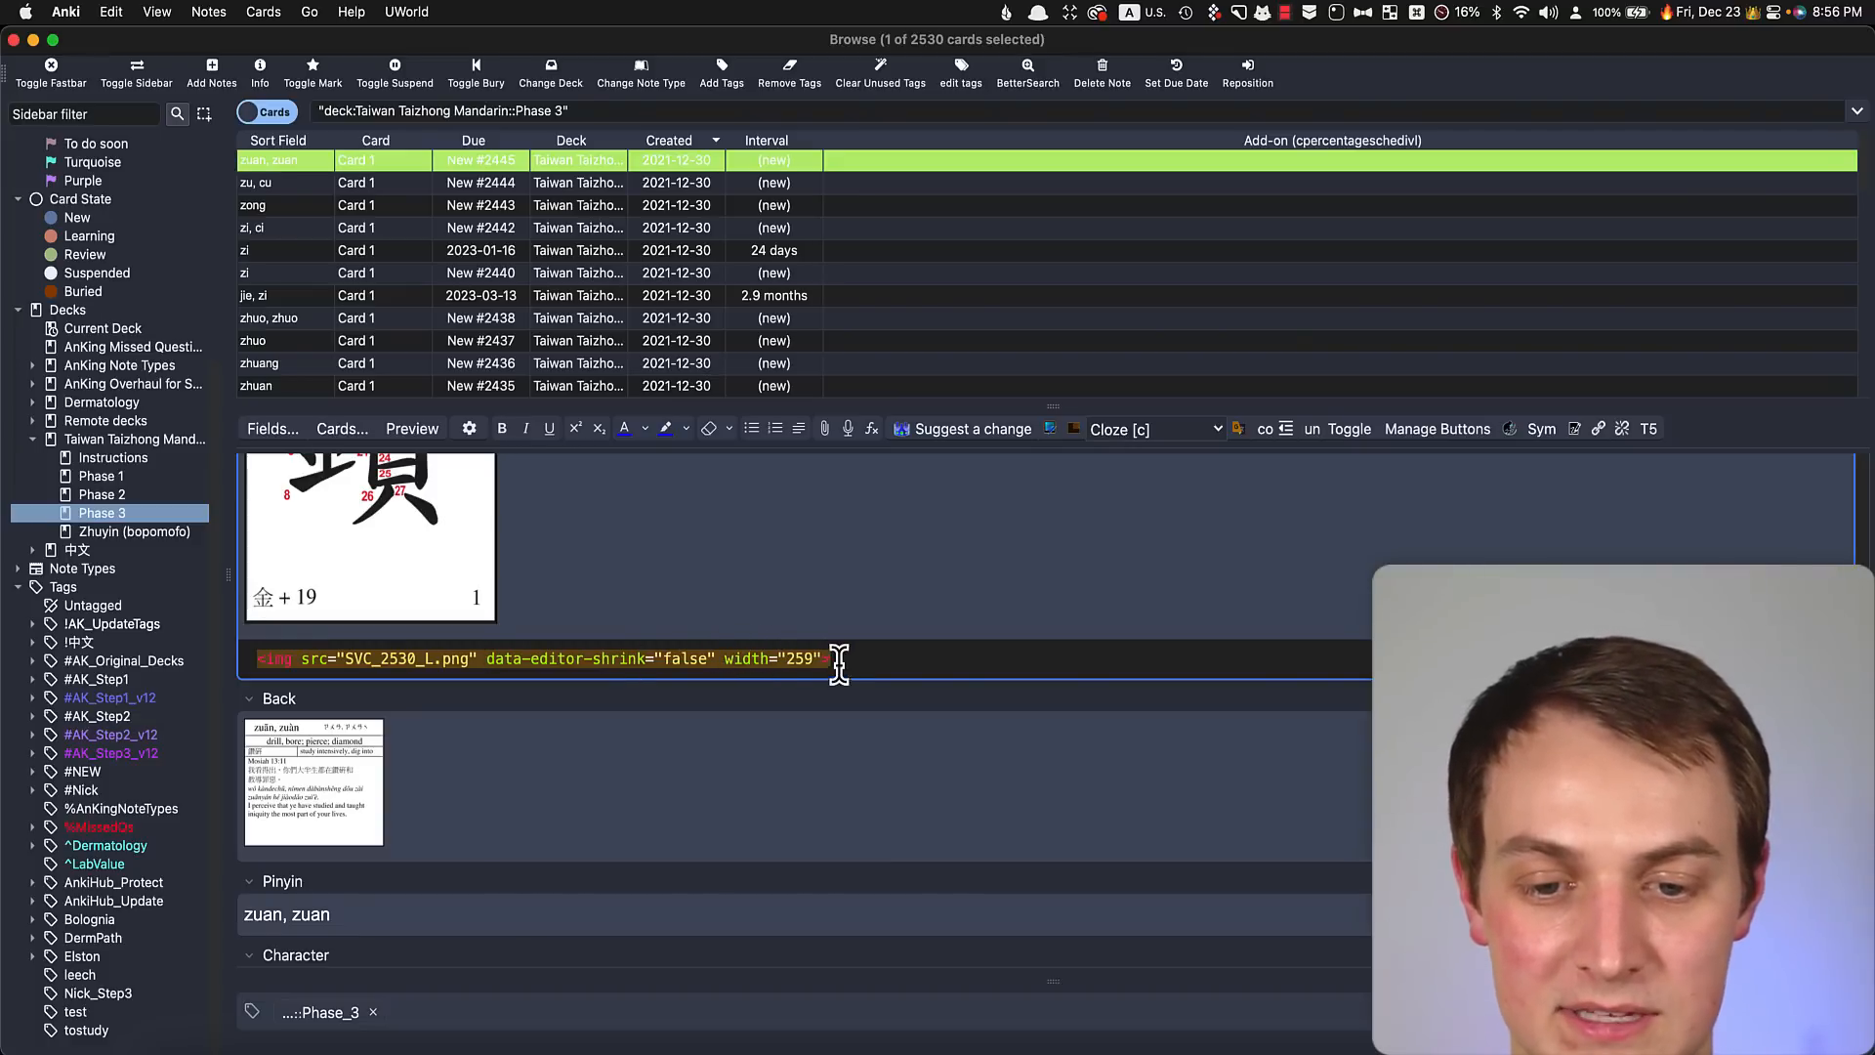
pyautogui.moveTo(823, 658); pyautogui.dragTo(721, 660)
pyautogui.press('BackSpace')
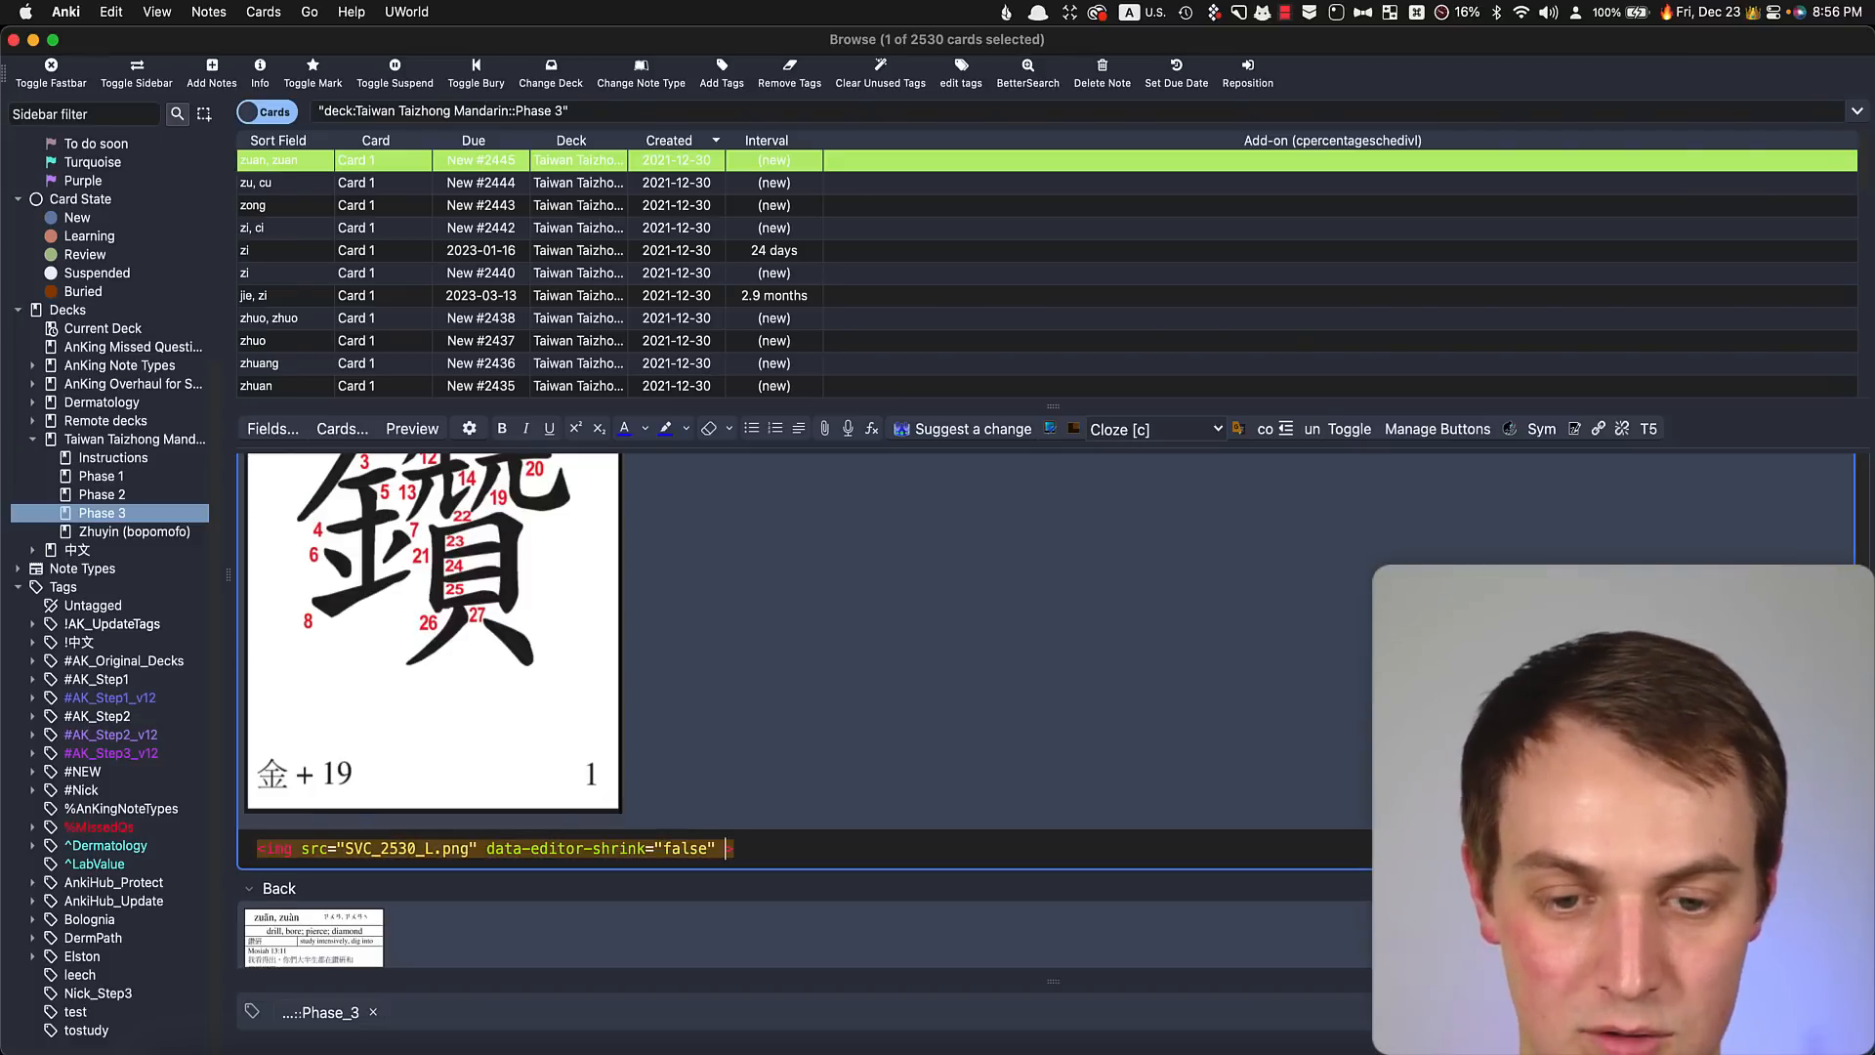
# Examine the data-editor-shrink attribute in the HTML while repeatedly shrinking and expanding the front image
pyautogui.moveTo(491, 848); pyautogui.dragTo(710, 848)
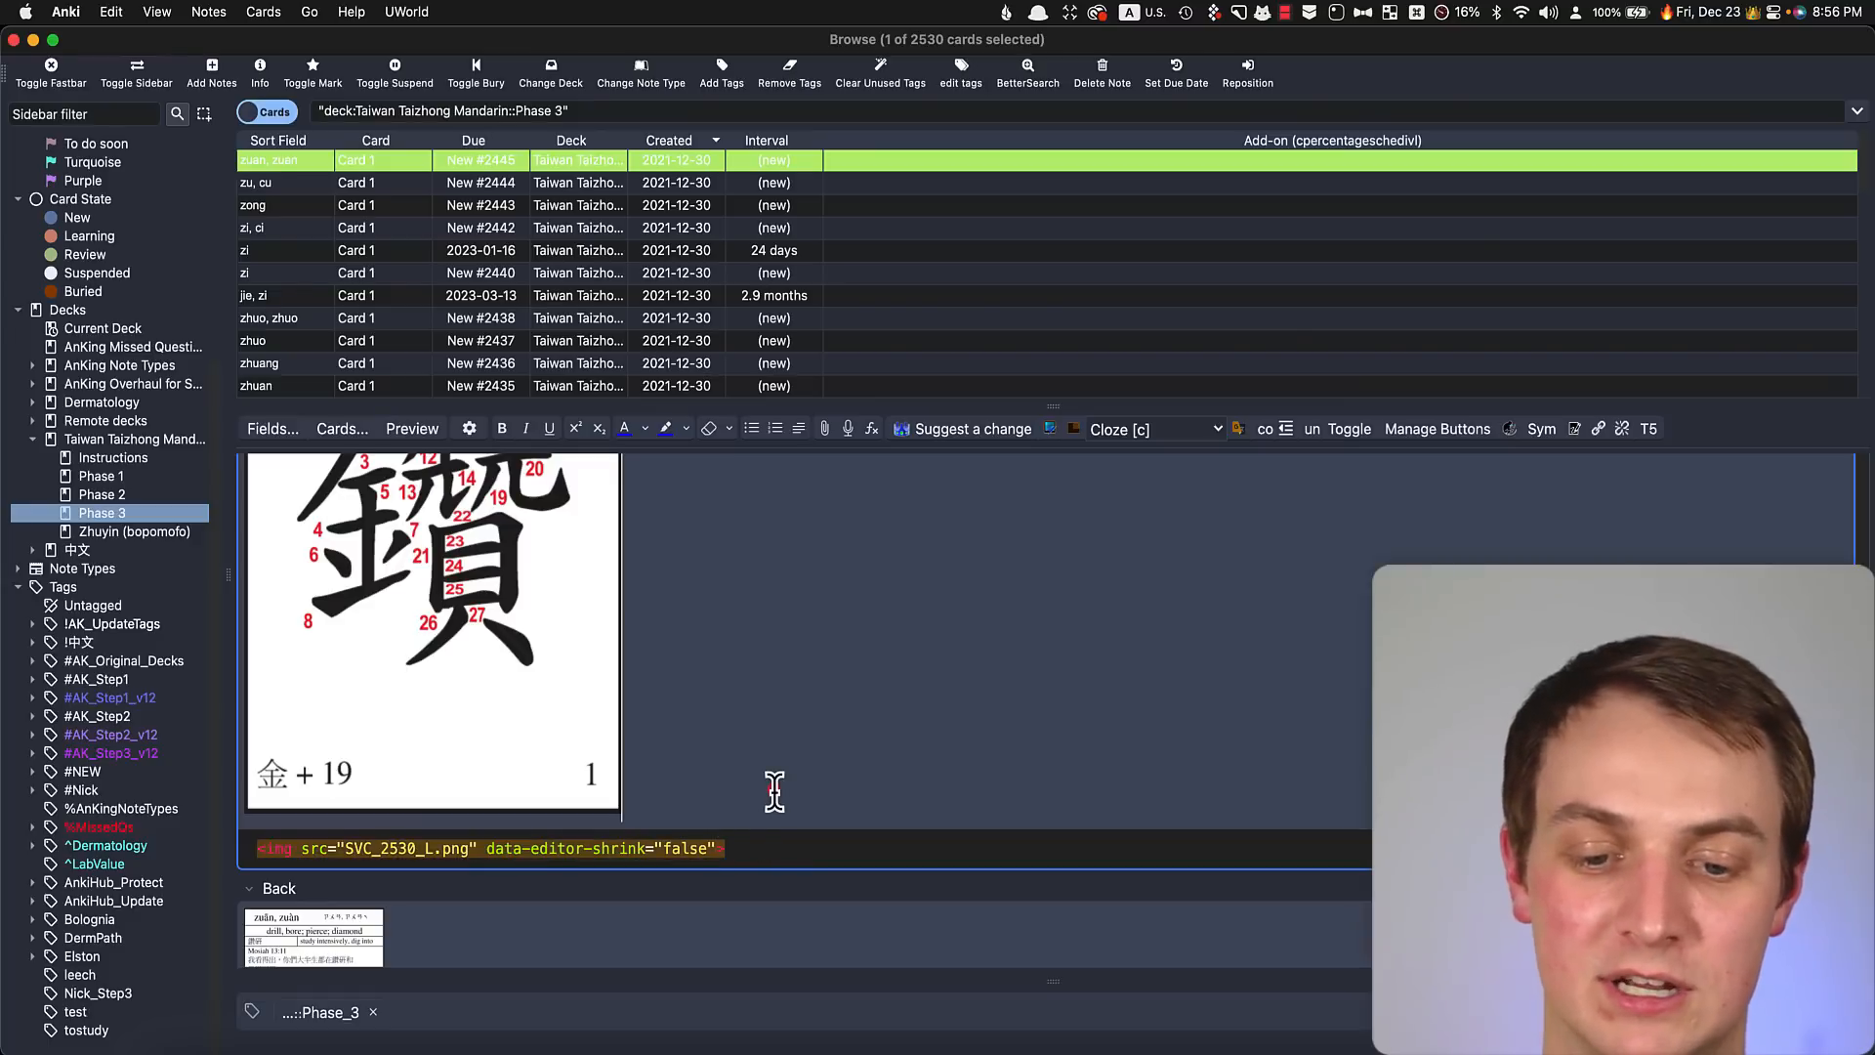
pyautogui.doubleClick(513, 586)
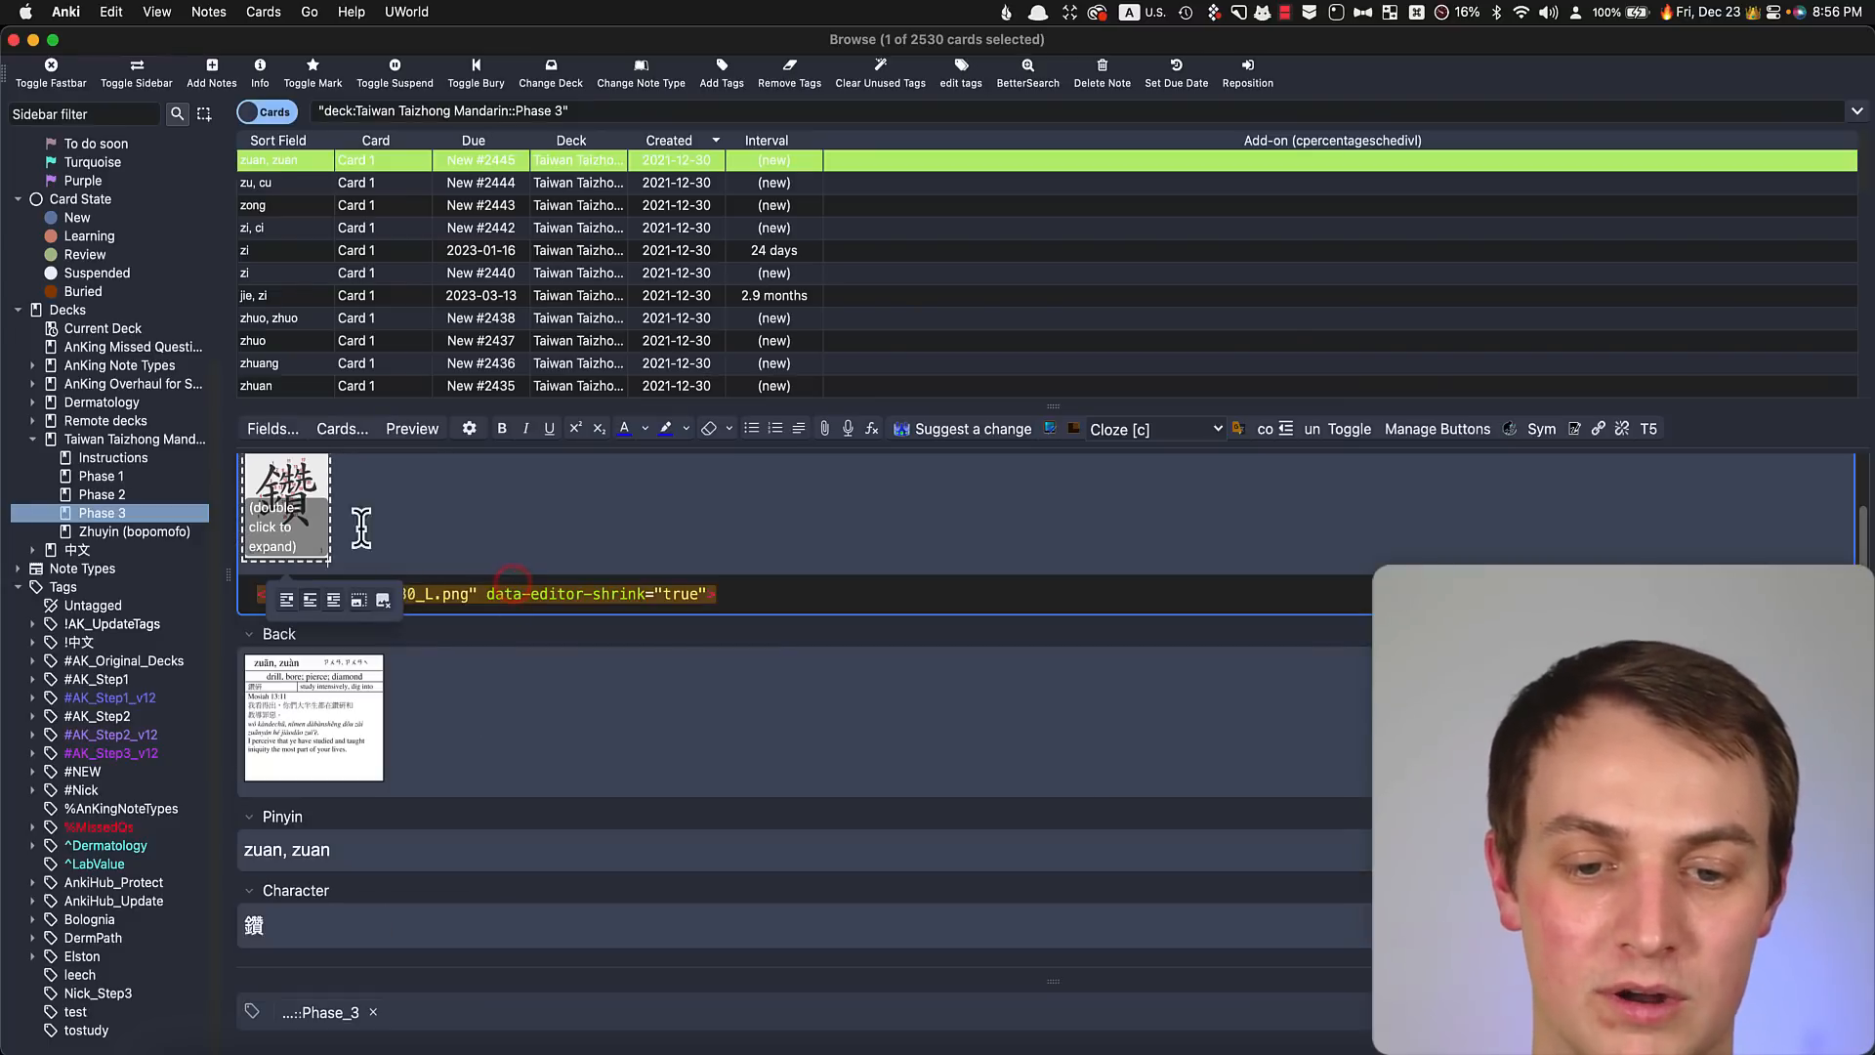
pyautogui.doubleClick(293, 512)
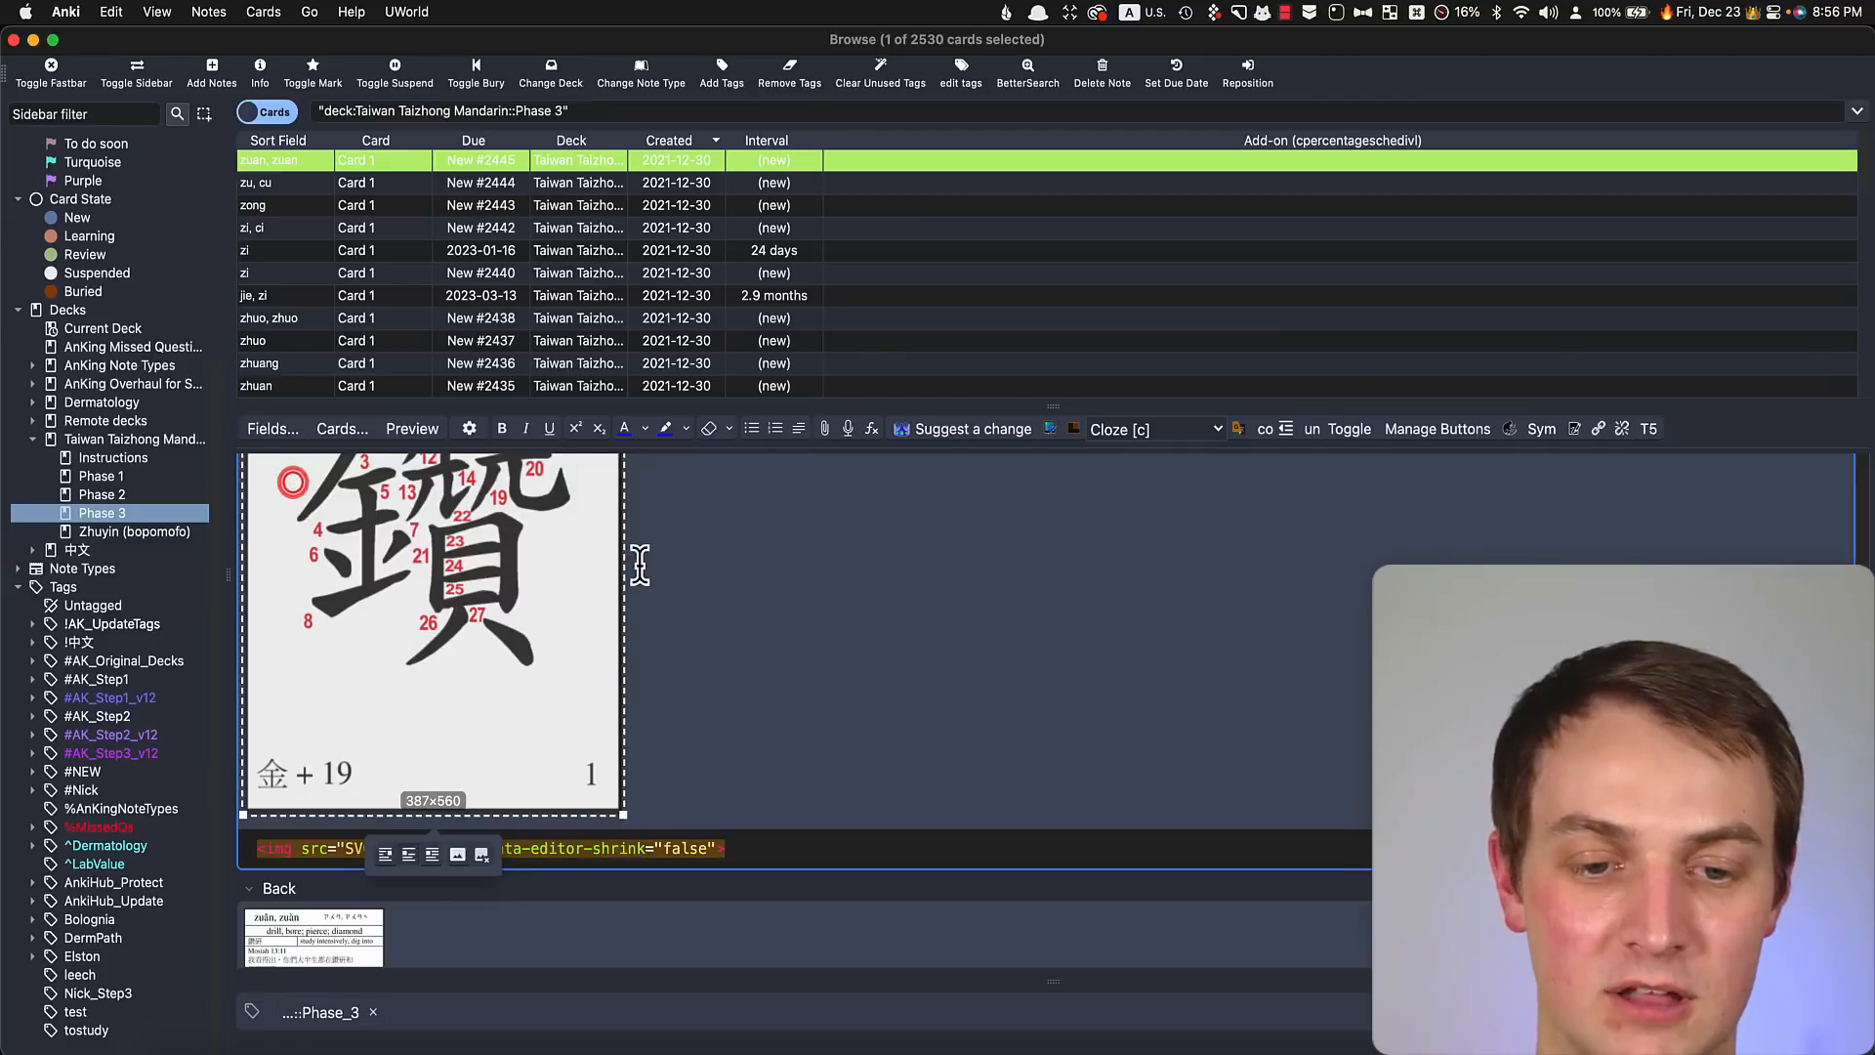
pyautogui.doubleClick(504, 550)
pyautogui.click(684, 544)
# Check the editor's Shrink Images option and view several other cards before returning to the first one
pyautogui.click(472, 435)
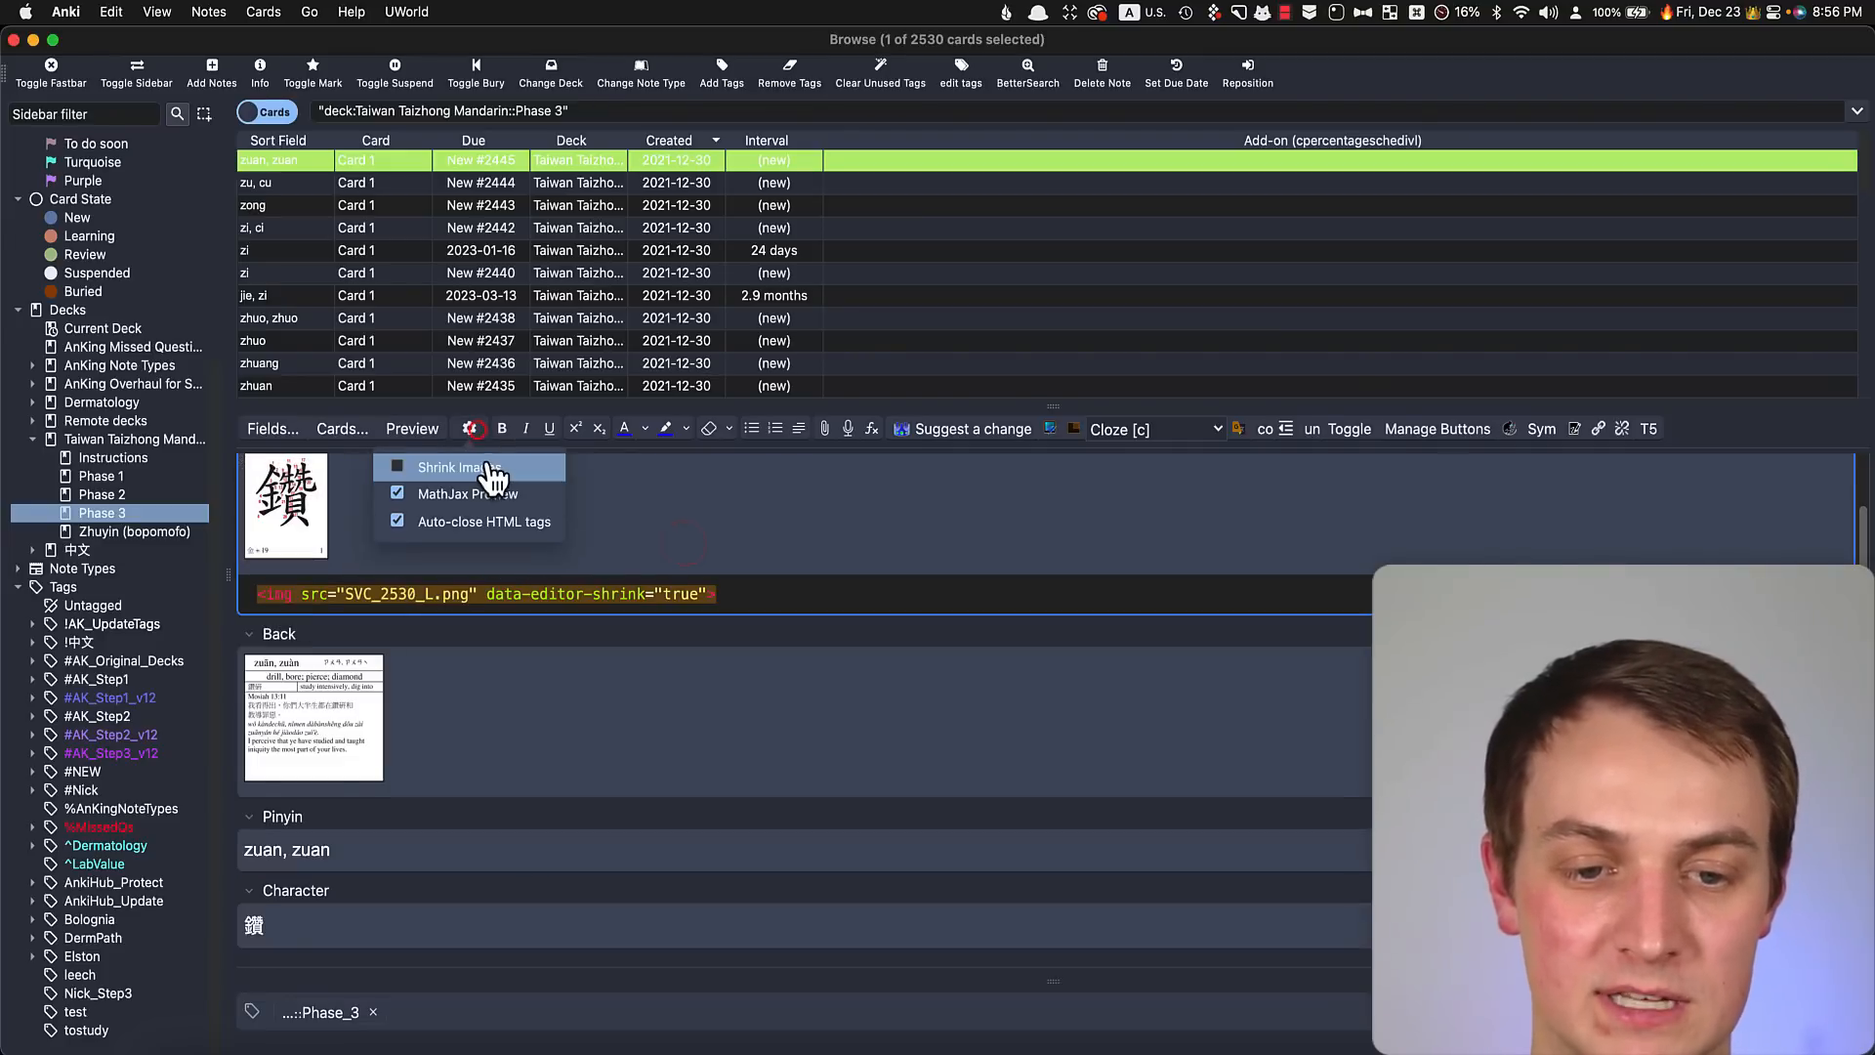
pyautogui.click(475, 438)
pyautogui.click(388, 202)
pyautogui.click(386, 273)
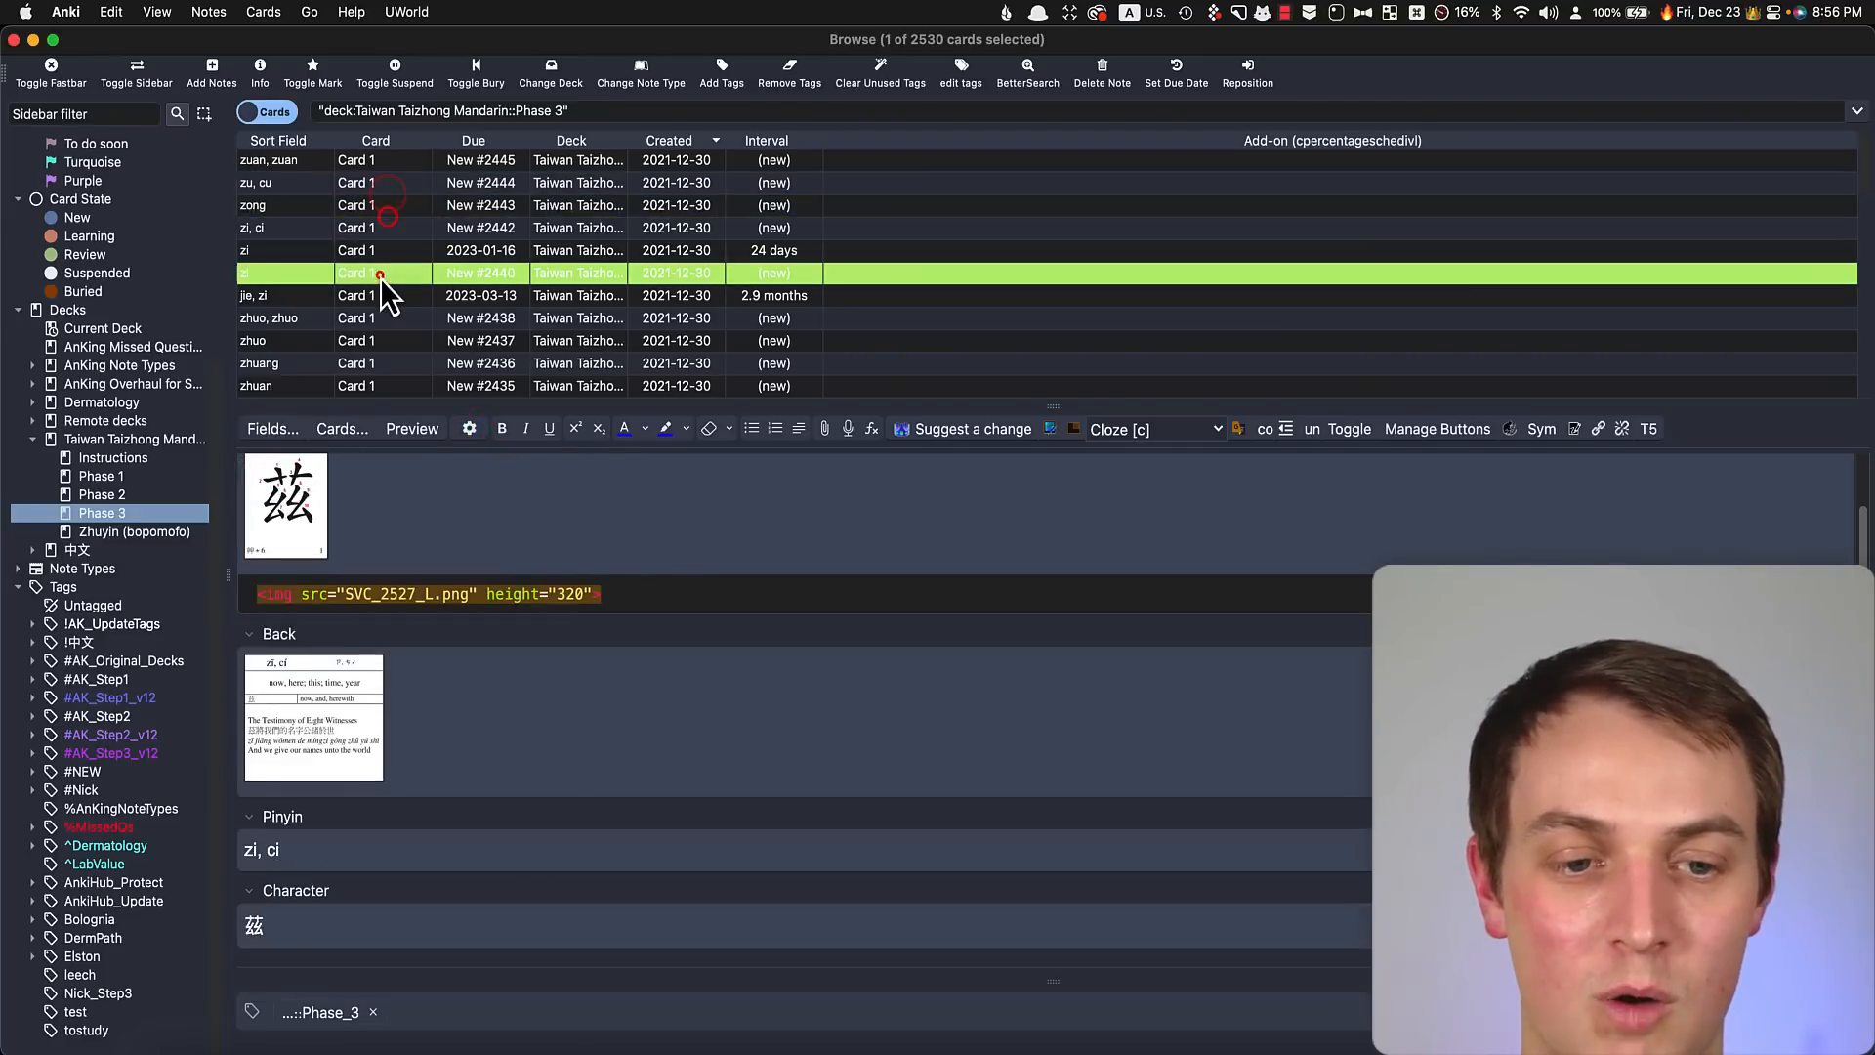
pyautogui.click(385, 184)
pyautogui.click(388, 162)
# Turn off Shrink Images and view several cards, ending on the first card in the list
pyautogui.click(470, 438)
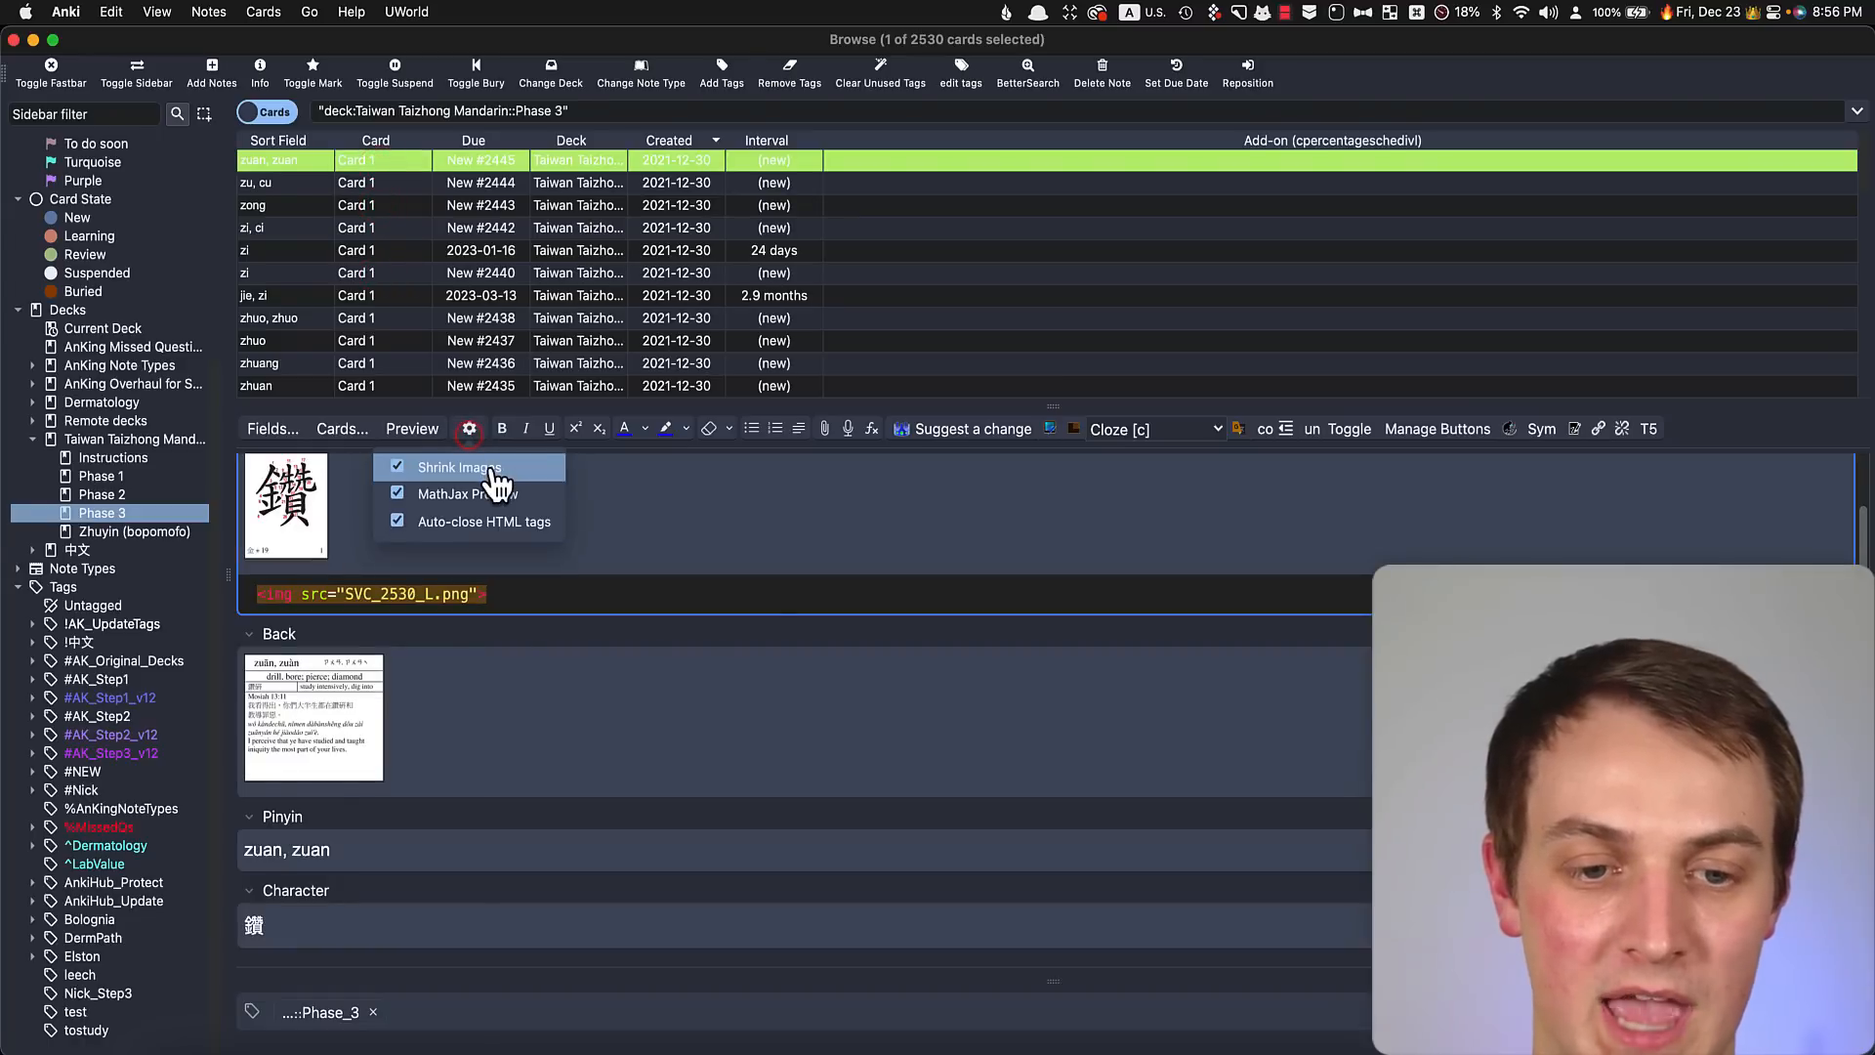
pyautogui.click(494, 486)
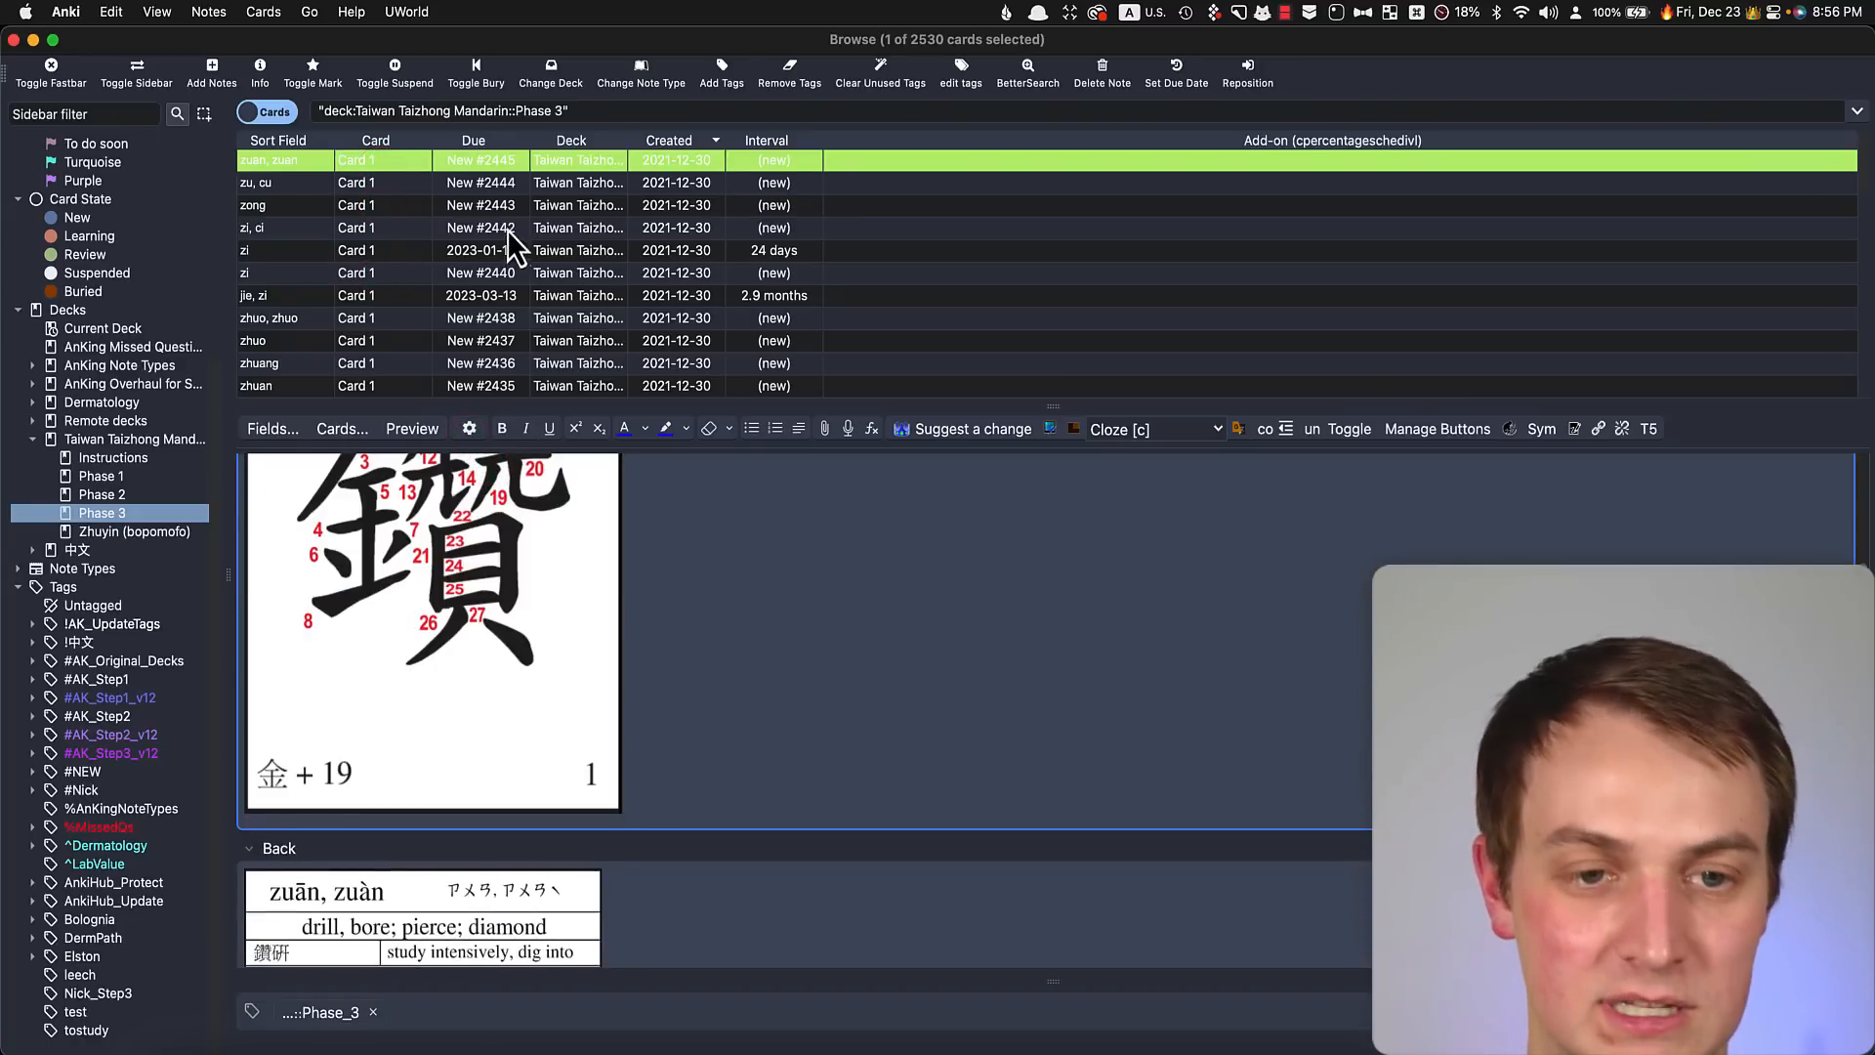
pyautogui.click(506, 250)
pyautogui.click(425, 317)
pyautogui.click(421, 340)
pyautogui.click(376, 211)
pyautogui.click(375, 161)
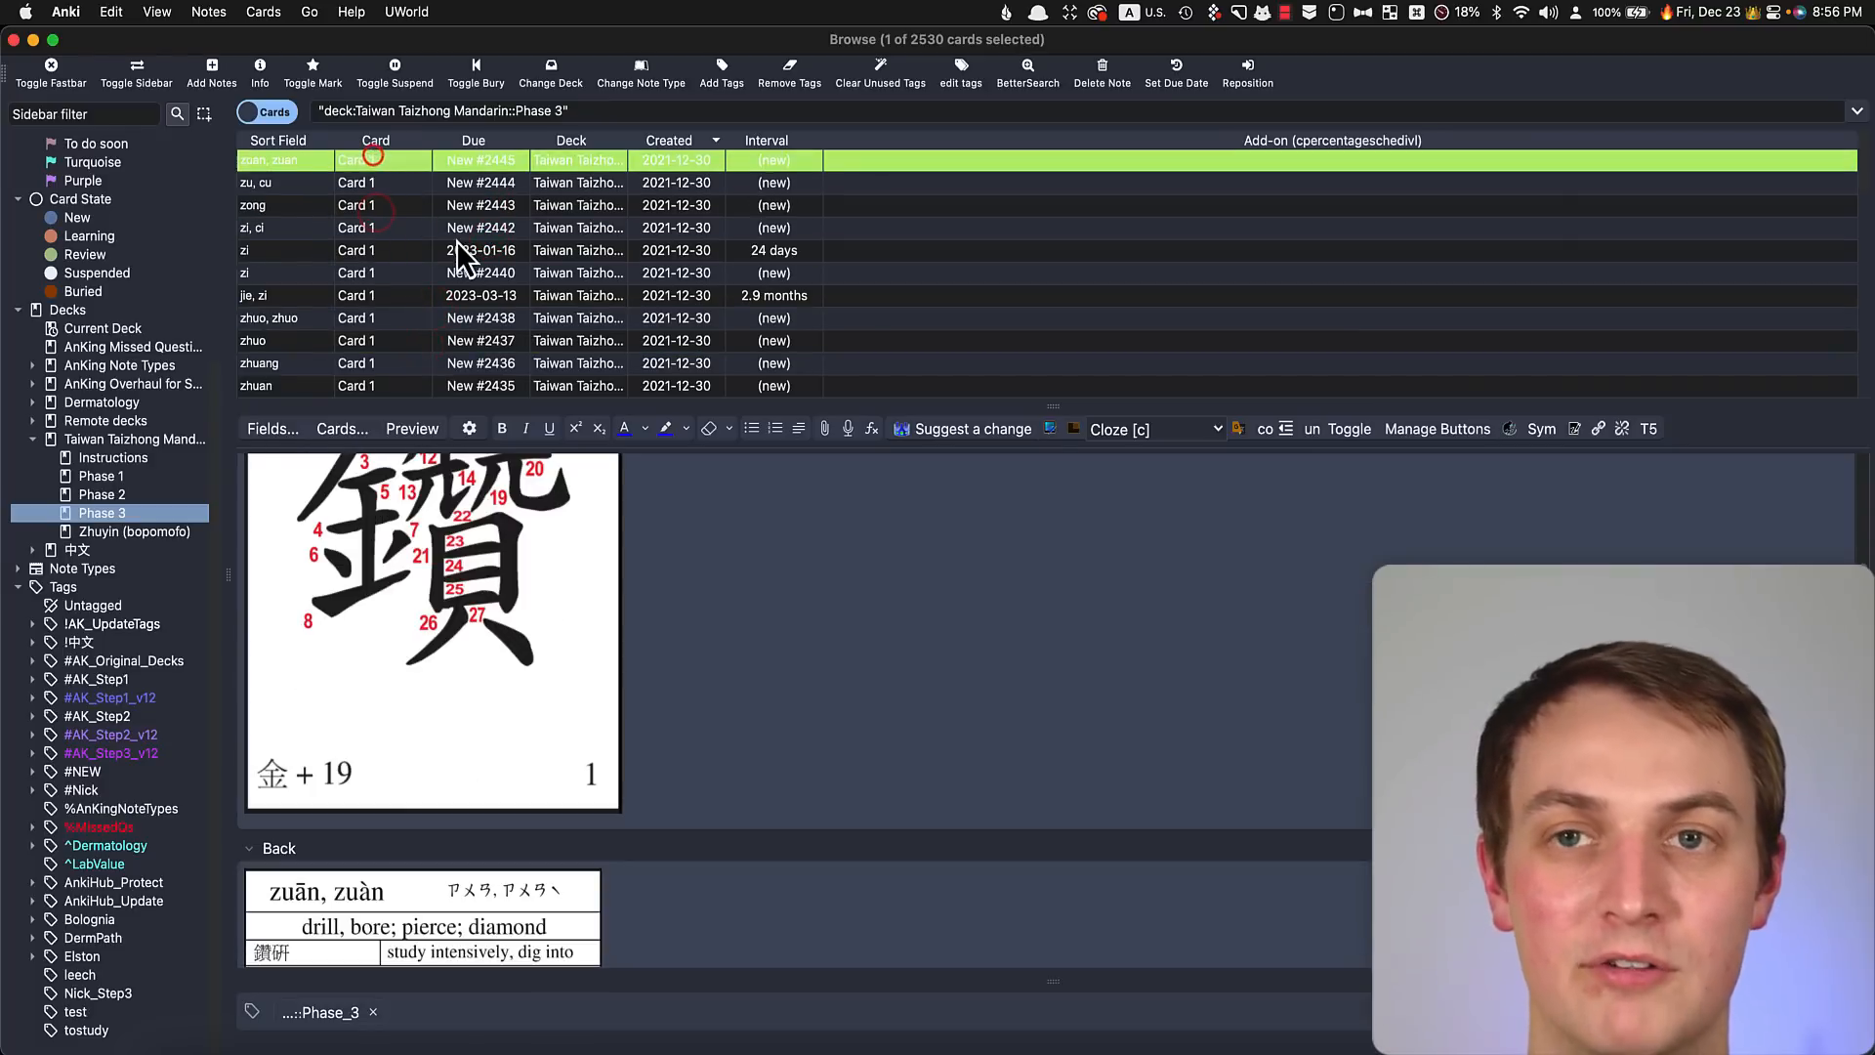
pyautogui.click(369, 228)
pyautogui.click(371, 160)
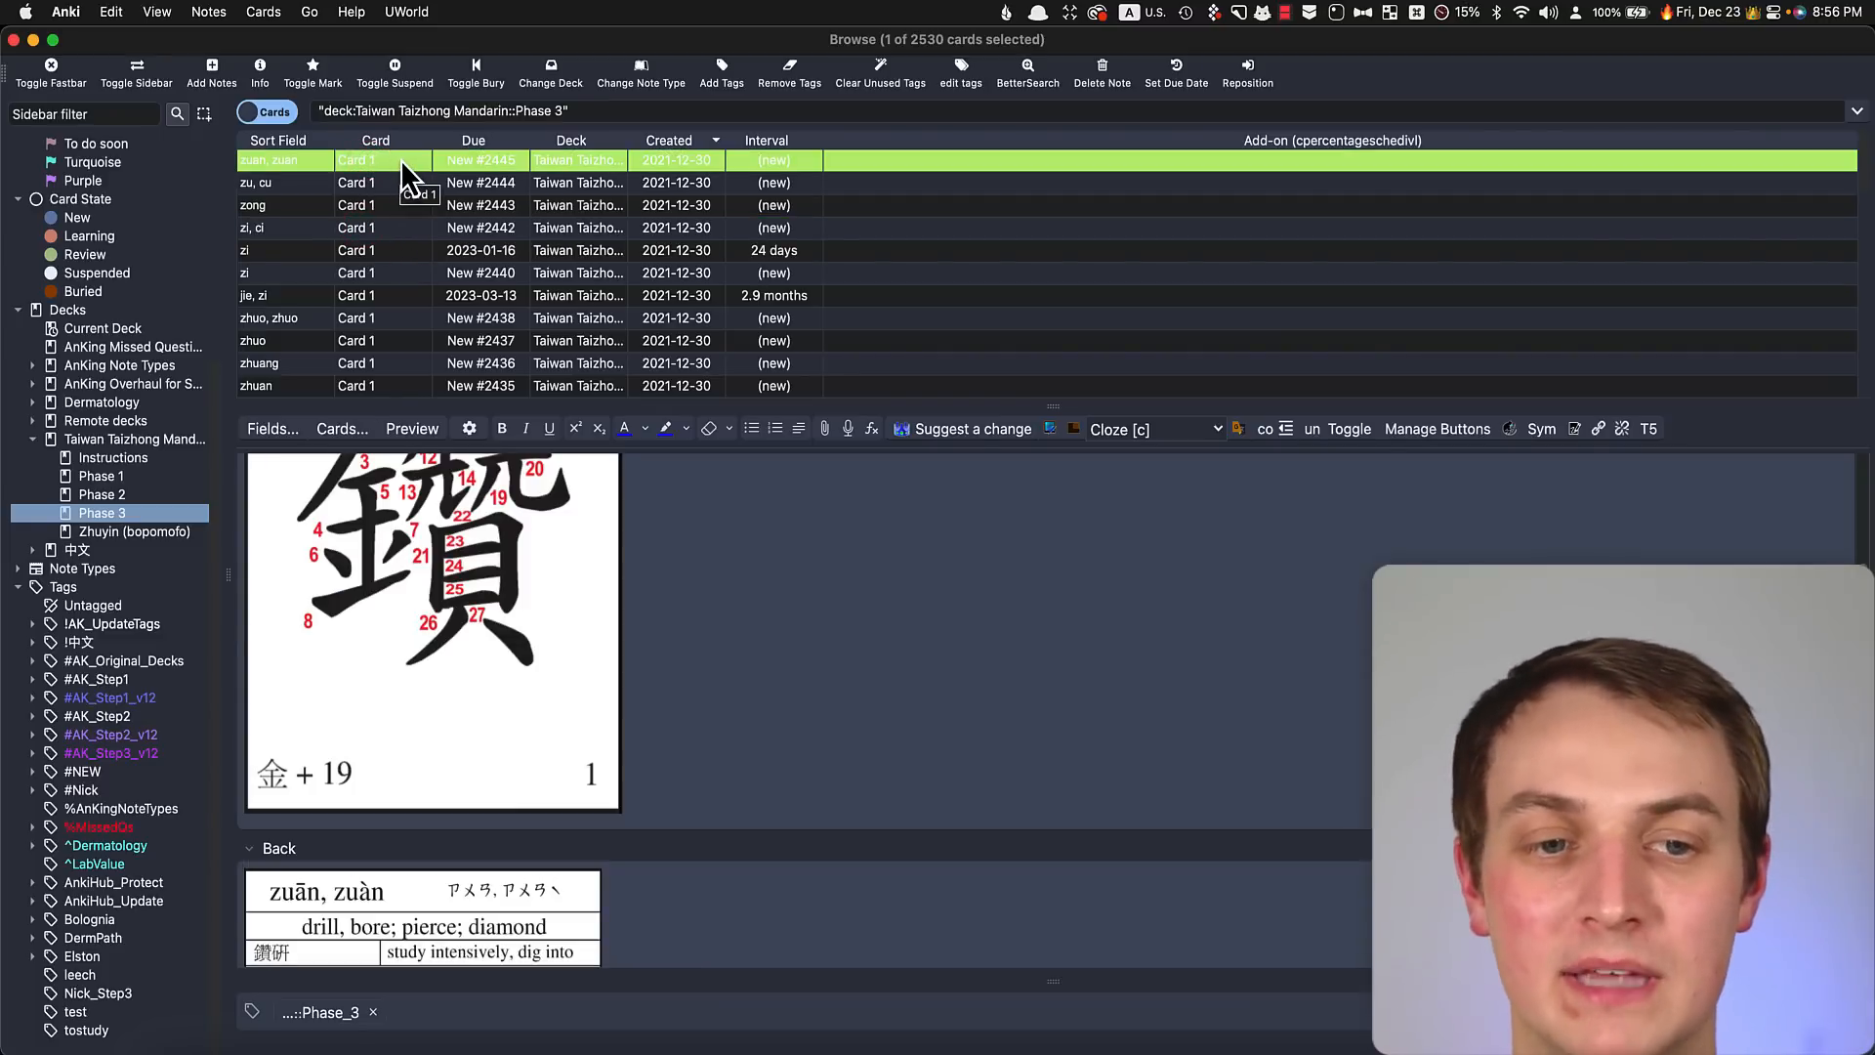
# Shrink the front and back images of the first card individually in the editor
pyautogui.rightClick(401, 161)
pyautogui.click(786, 700)
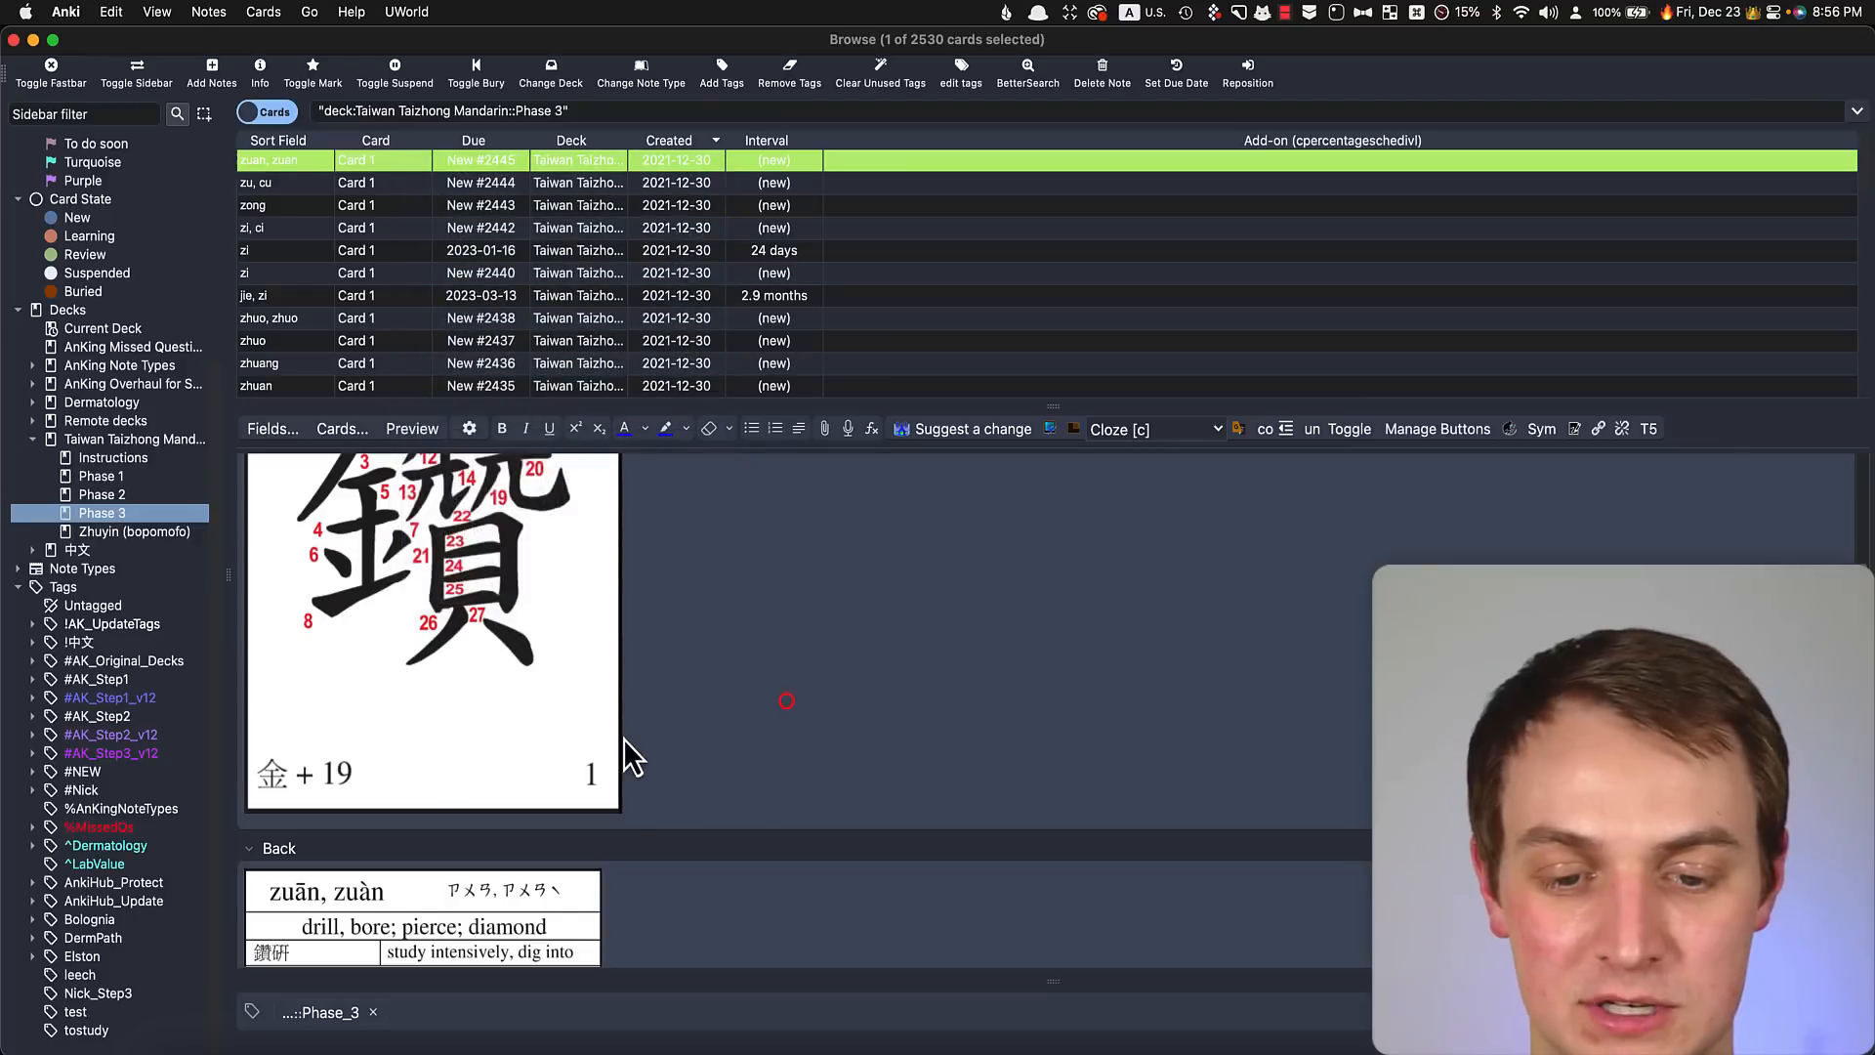
pyautogui.scroll(-4, 625, 741)
pyautogui.scroll(5, 621, 740)
pyautogui.scroll(-5, 442, 660)
pyautogui.click(443, 658)
pyautogui.click(383, 565)
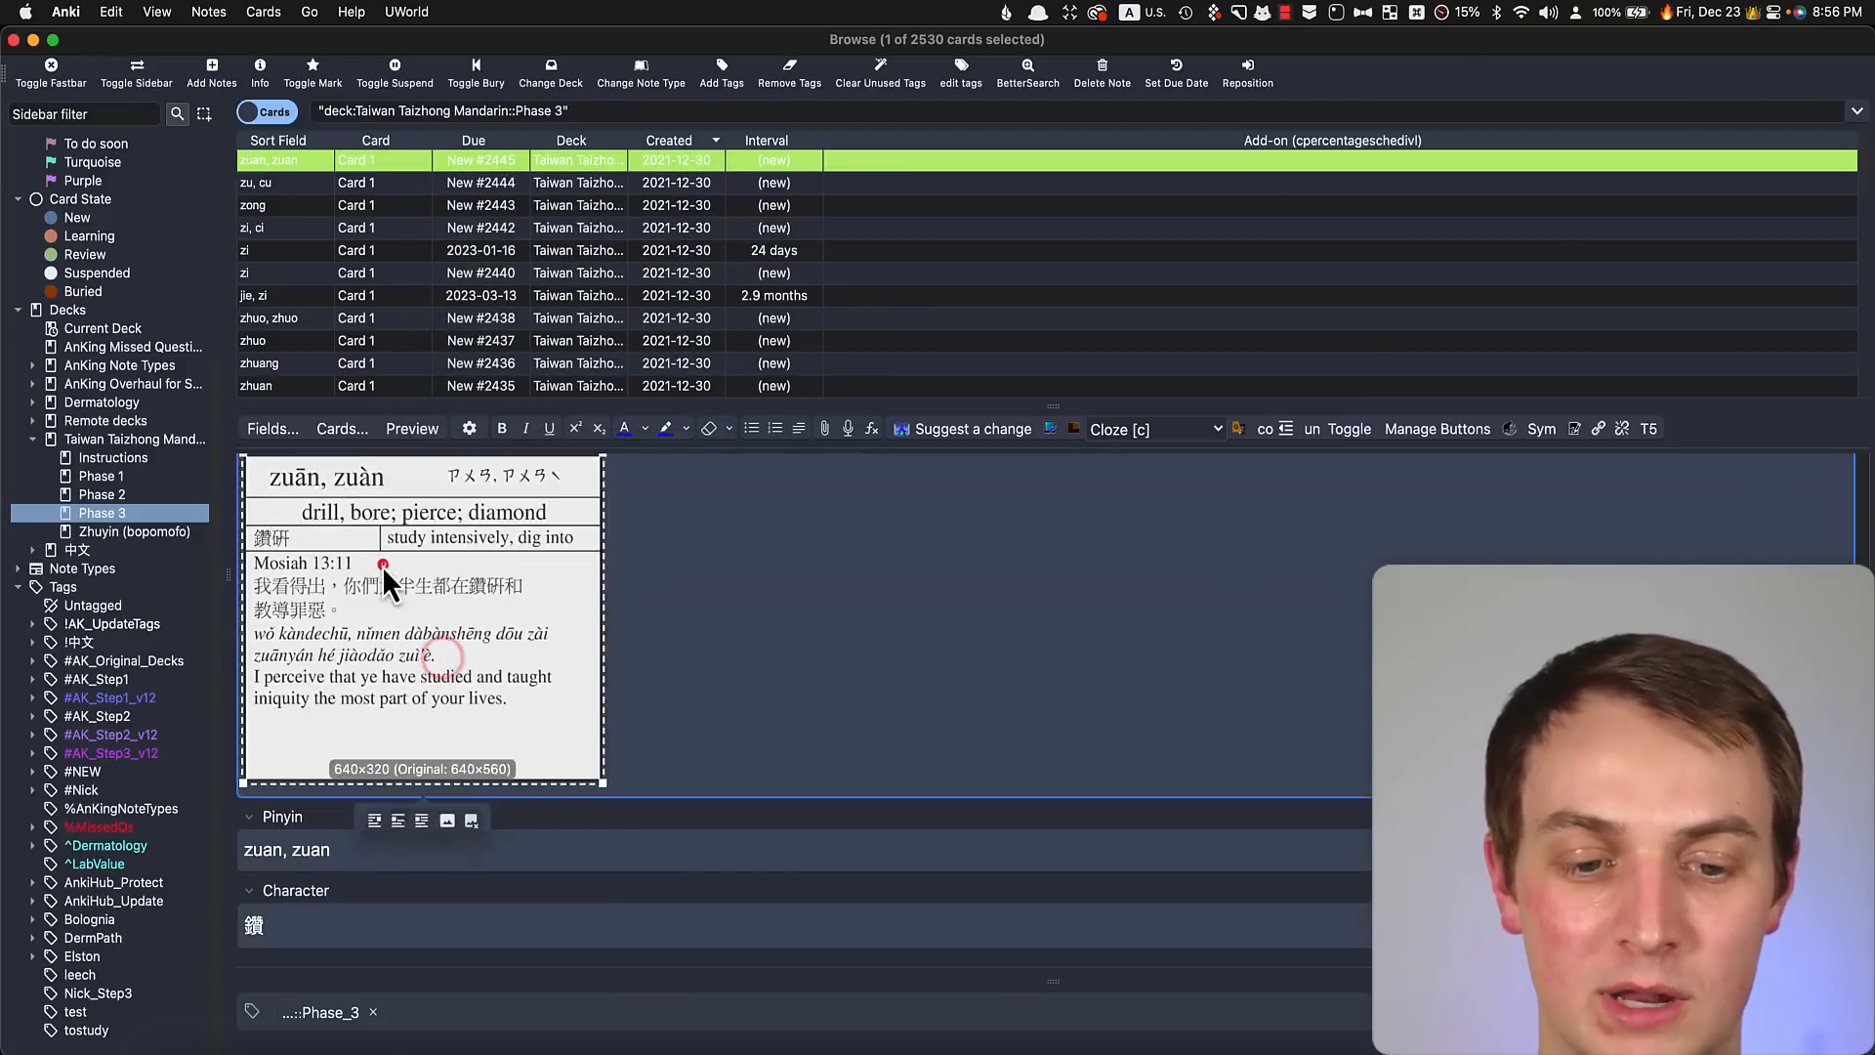
pyautogui.doubleClick(382, 564)
pyautogui.scroll(1, 419, 683)
pyautogui.scroll(-1, 419, 684)
pyautogui.click(483, 755)
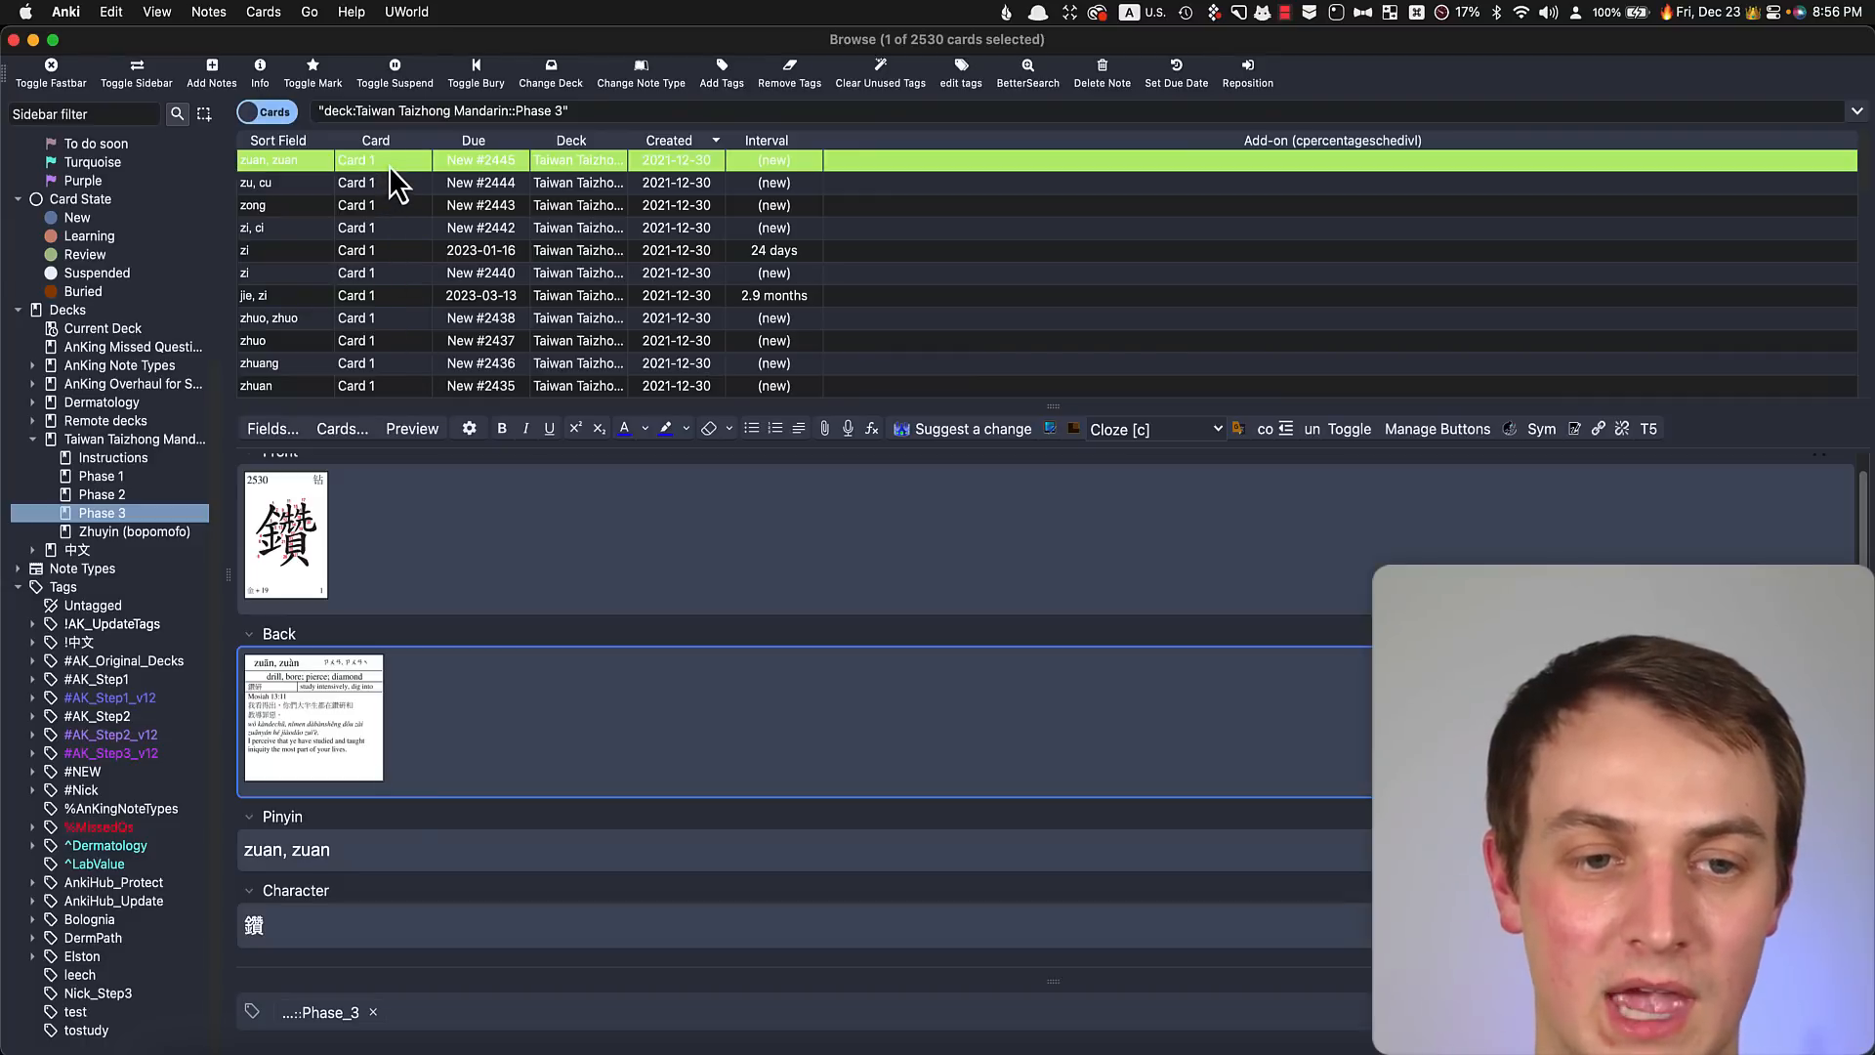
# Expand the front and back images of the first card individually
pyautogui.doubleClick(262, 536)
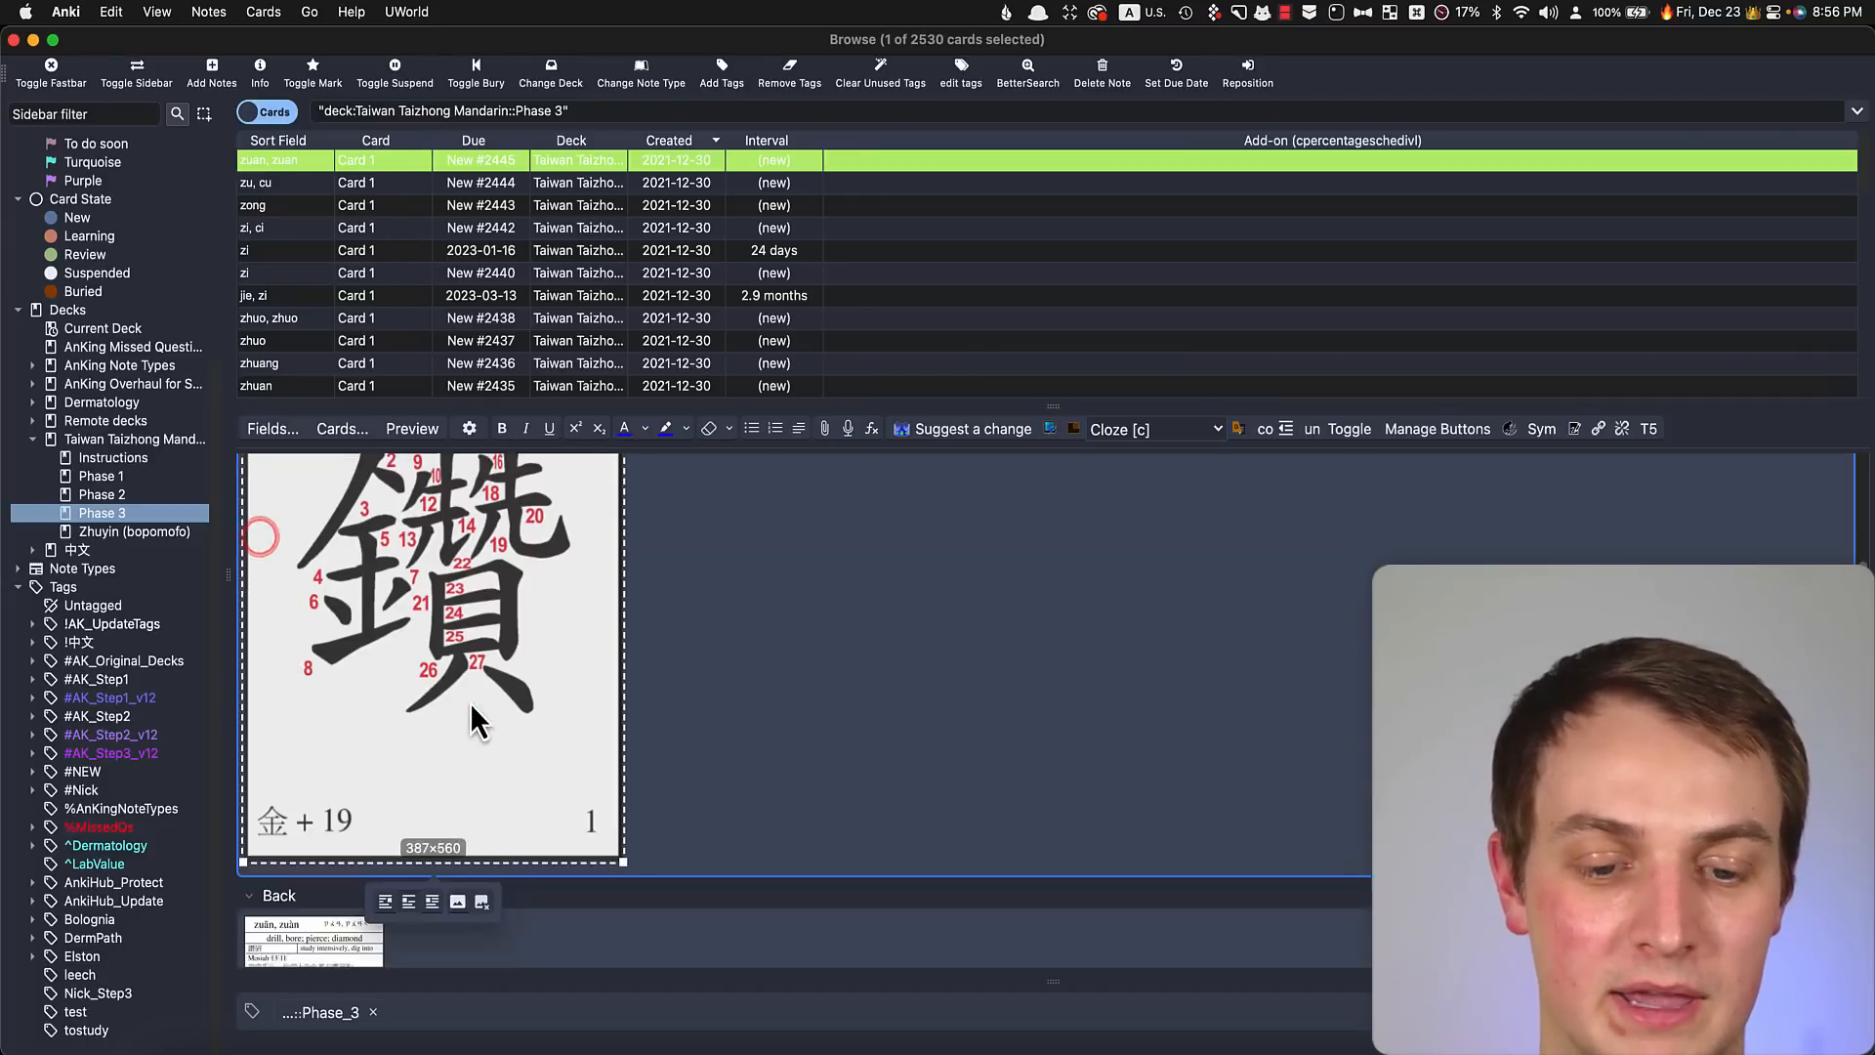
pyautogui.scroll(-1, 471, 703)
pyautogui.doubleClick(291, 914)
pyautogui.scroll(3, 394, 559)
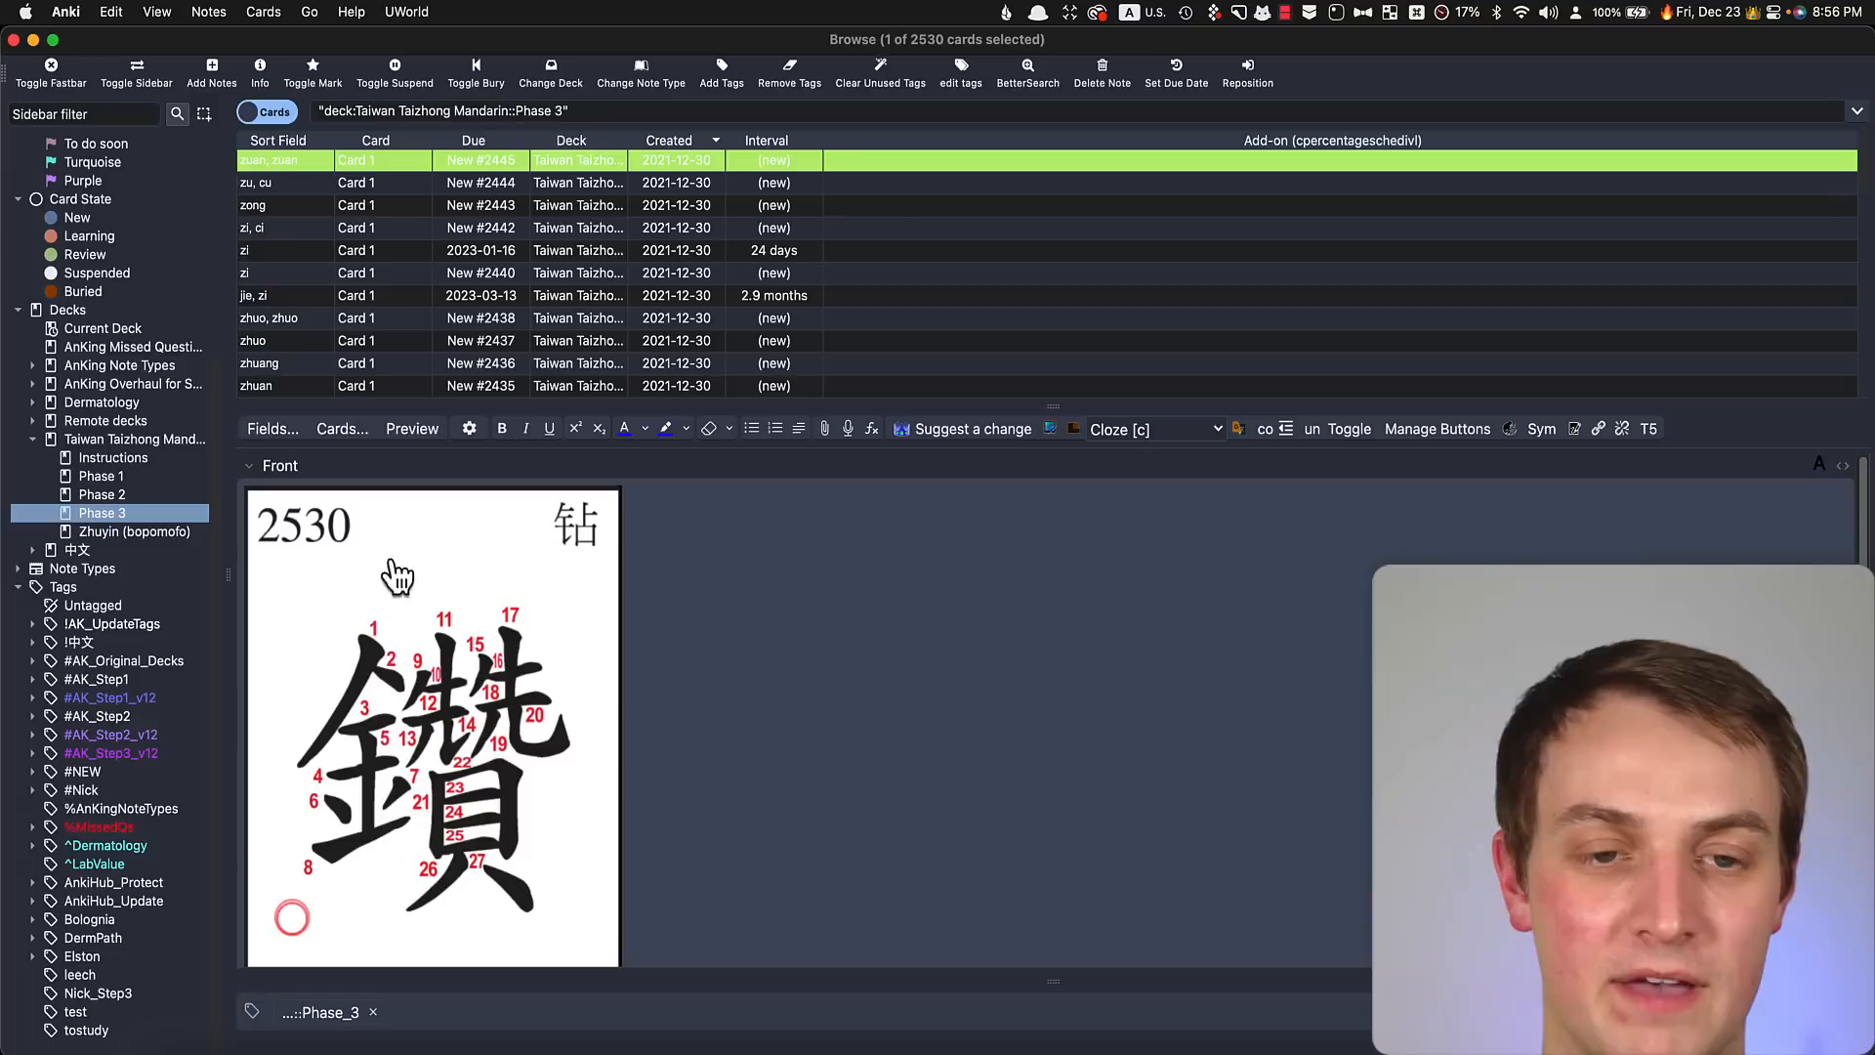
# Run the Shrink images notes command on the first card
pyautogui.rightClick(413, 161)
pyautogui.moveTo(574, 452)
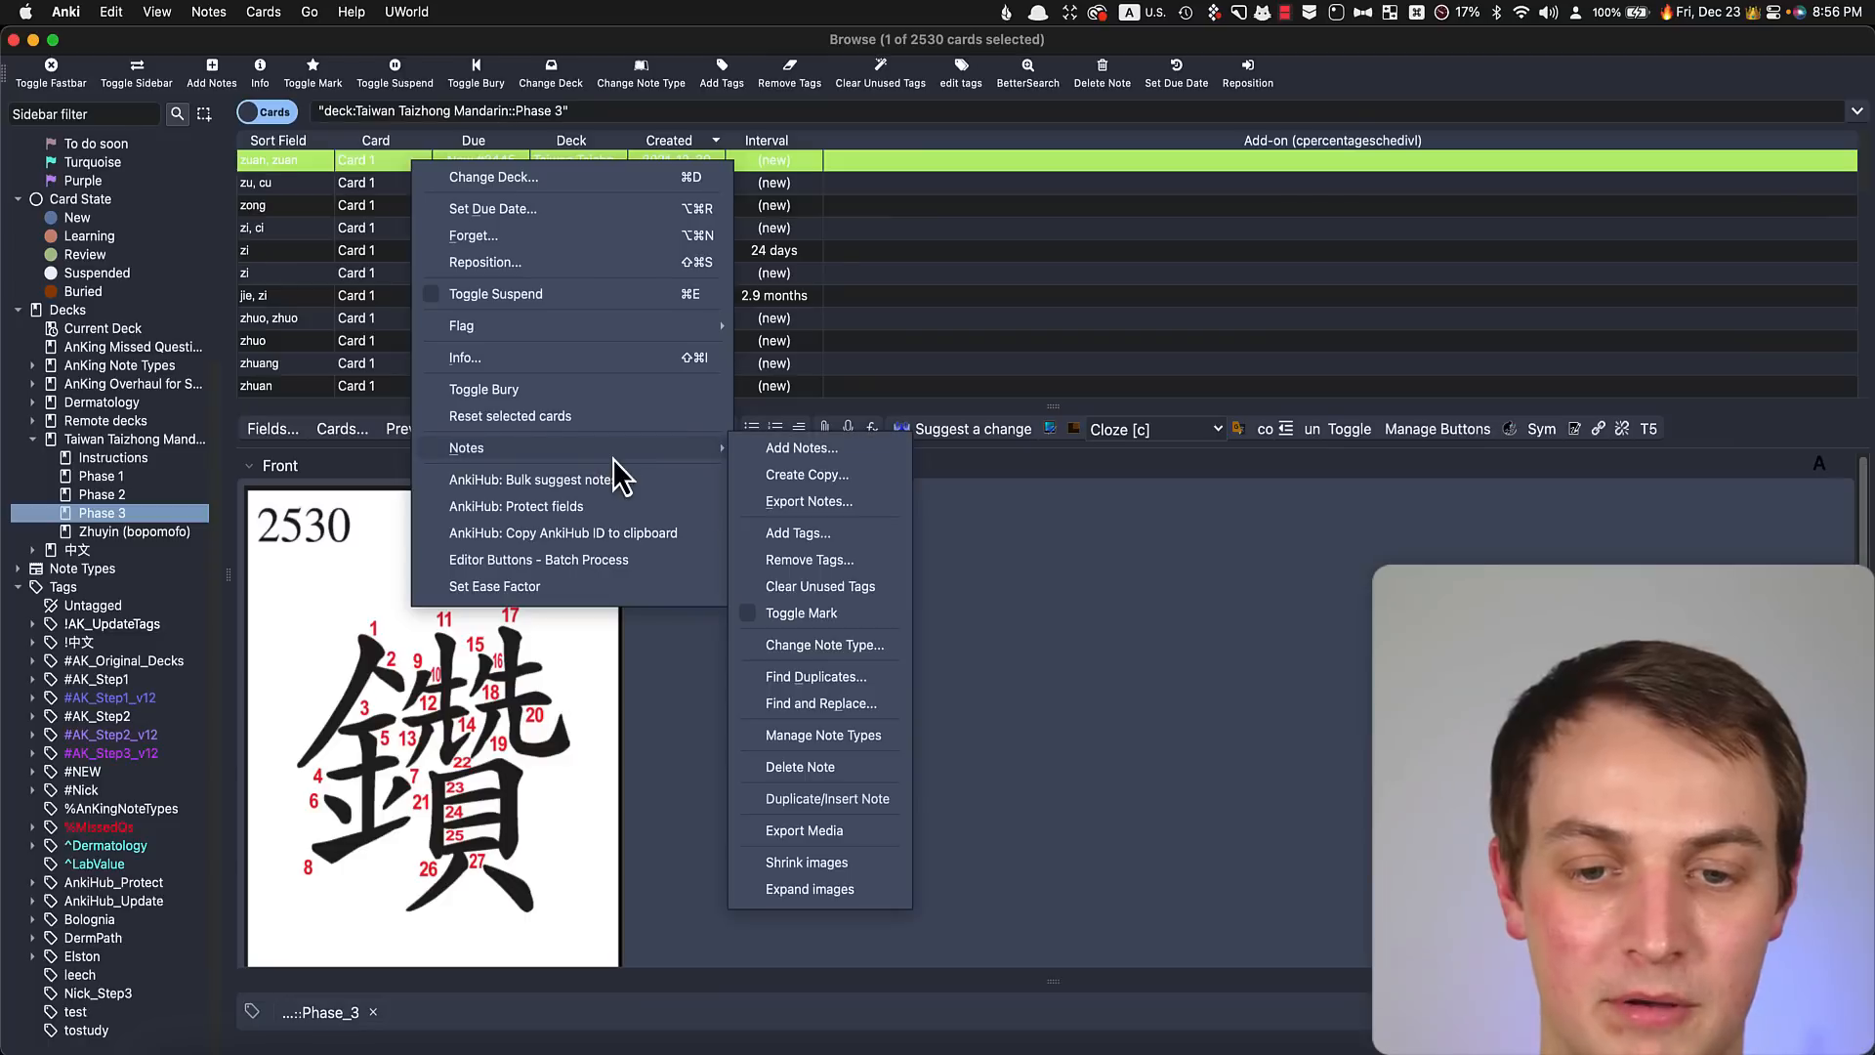
pyautogui.click(826, 864)
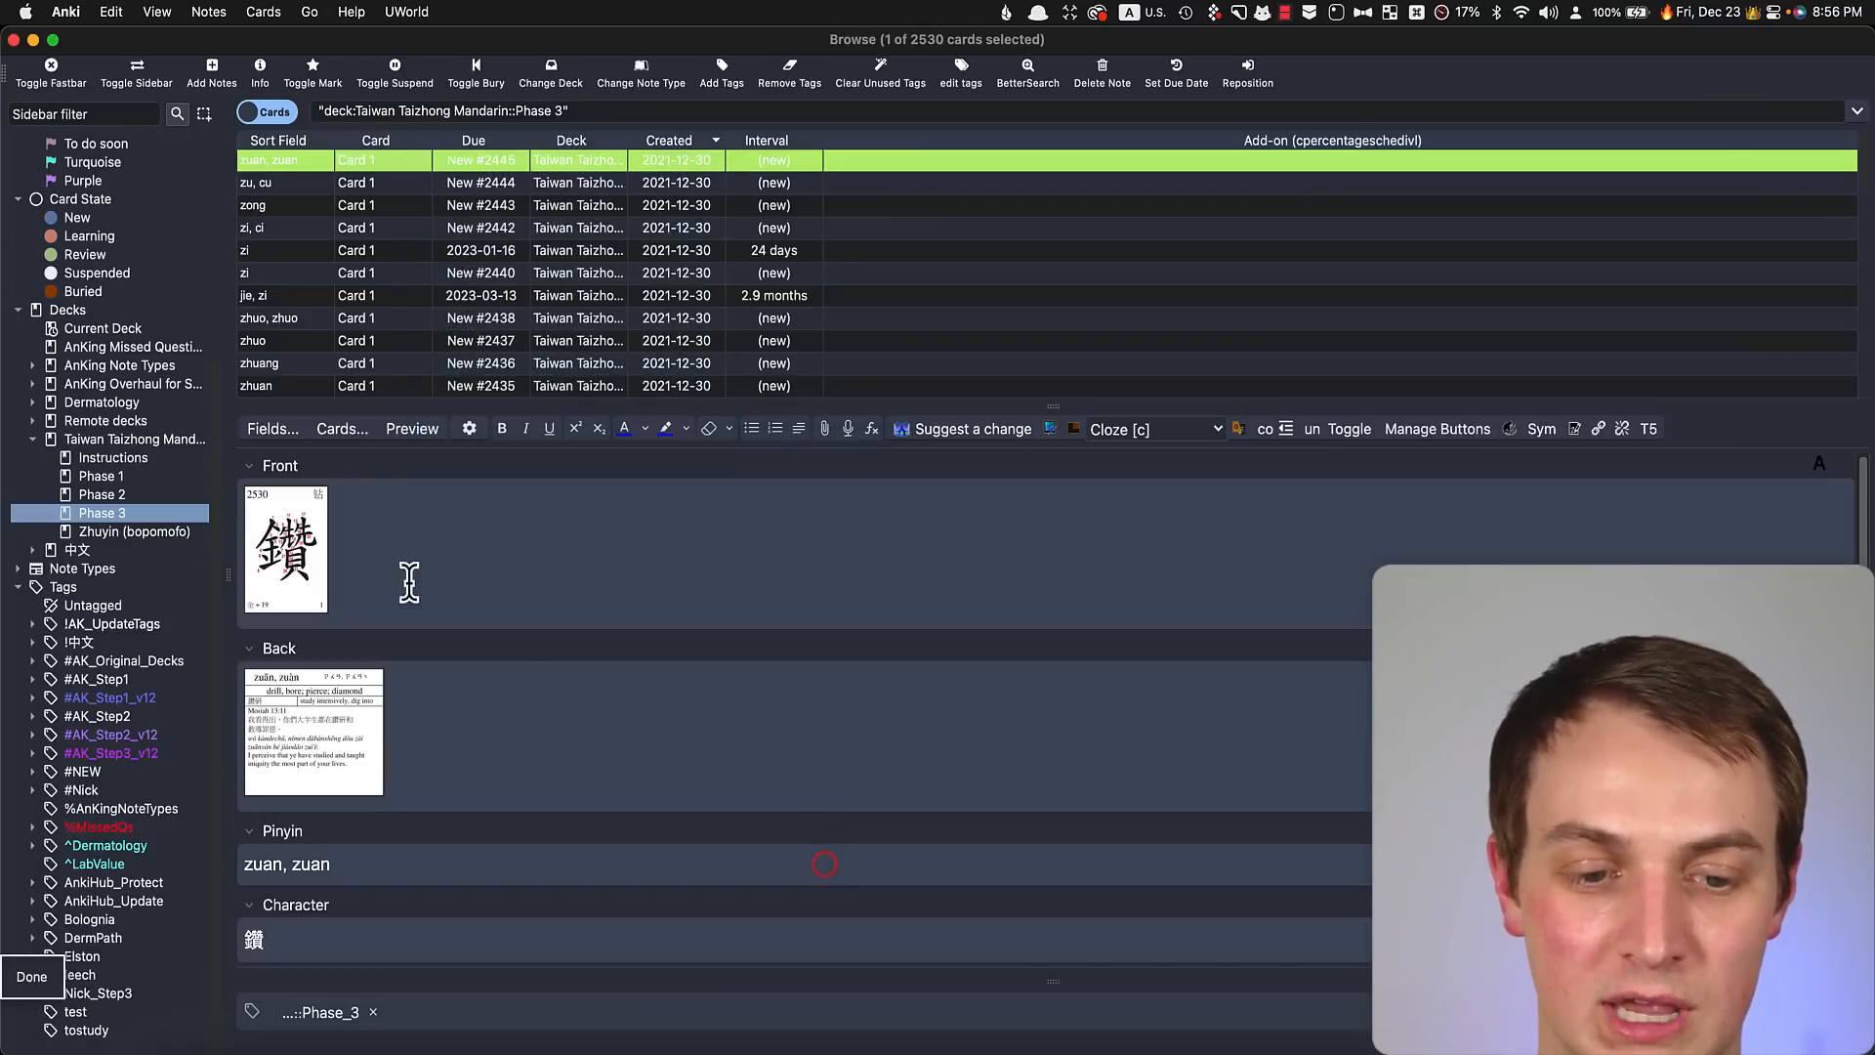
# Show the HTML source of the Front and Back fields and highlight the front image's data-editor-shrink attribute
pyautogui.click(460, 558)
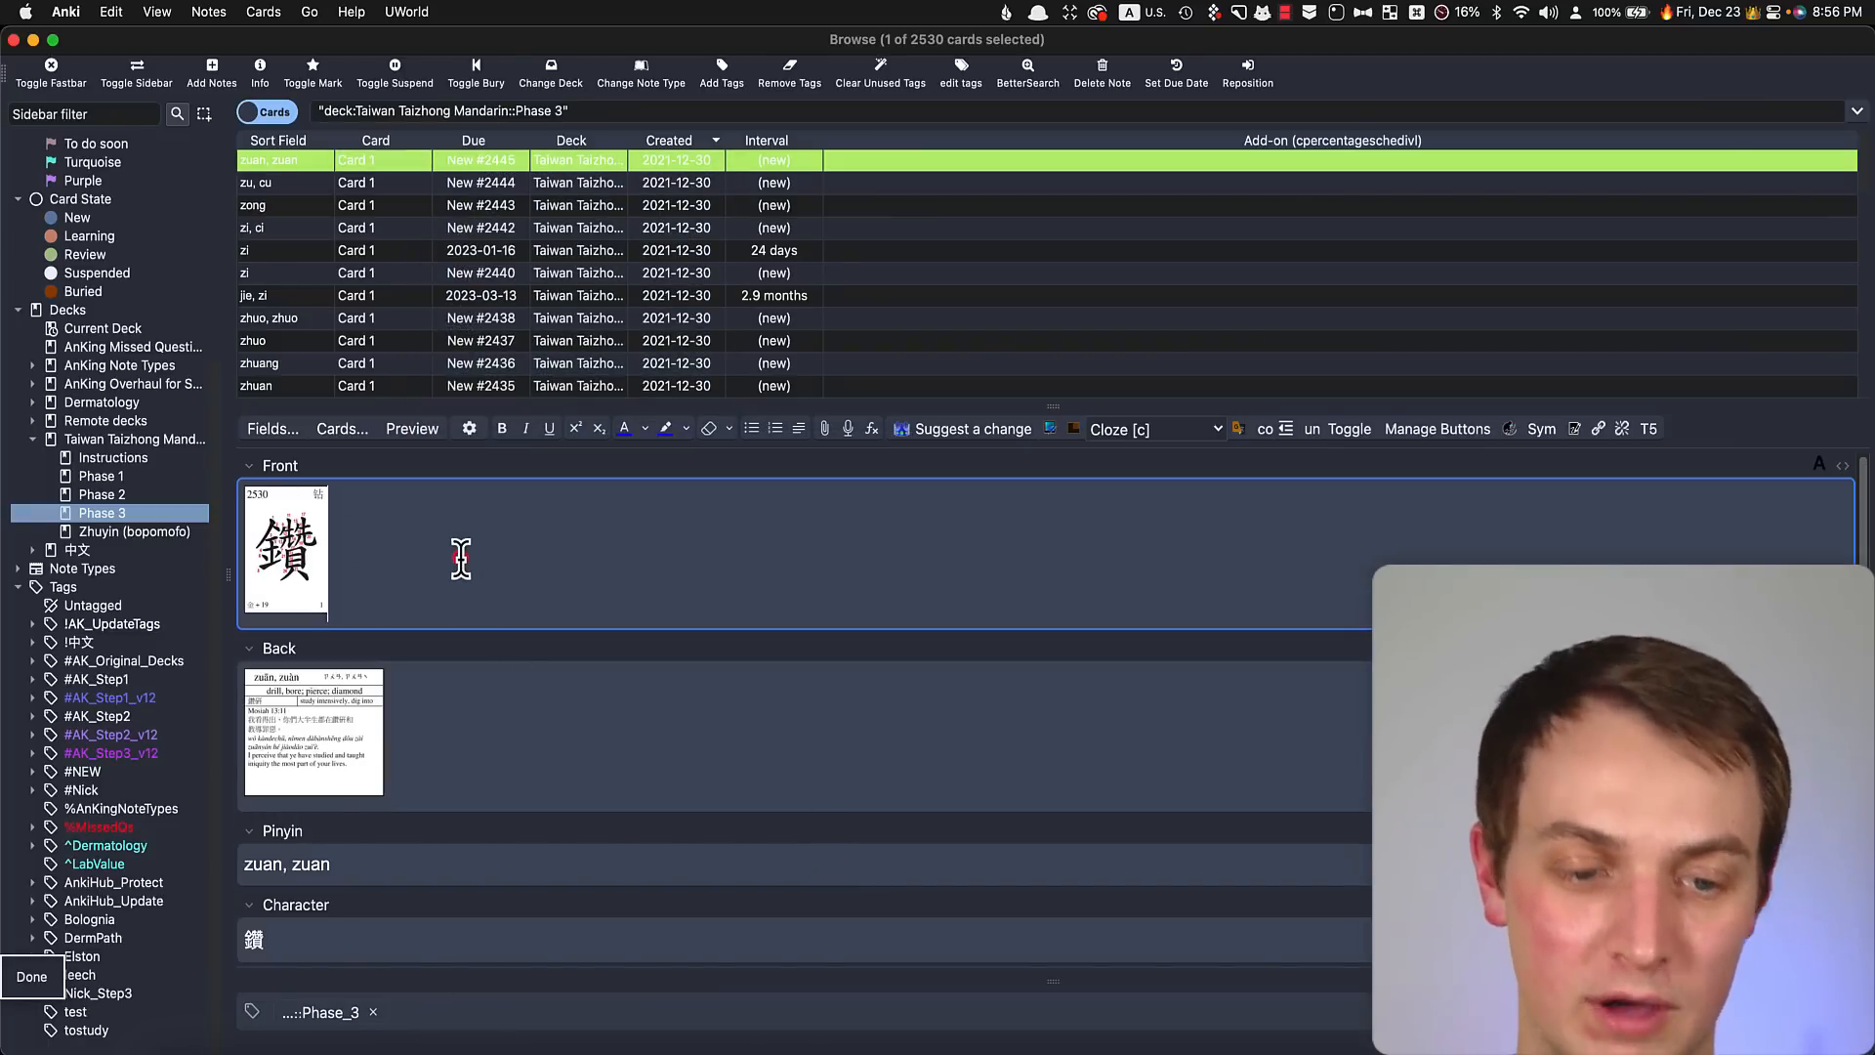
pyautogui.press('super+shift+x')
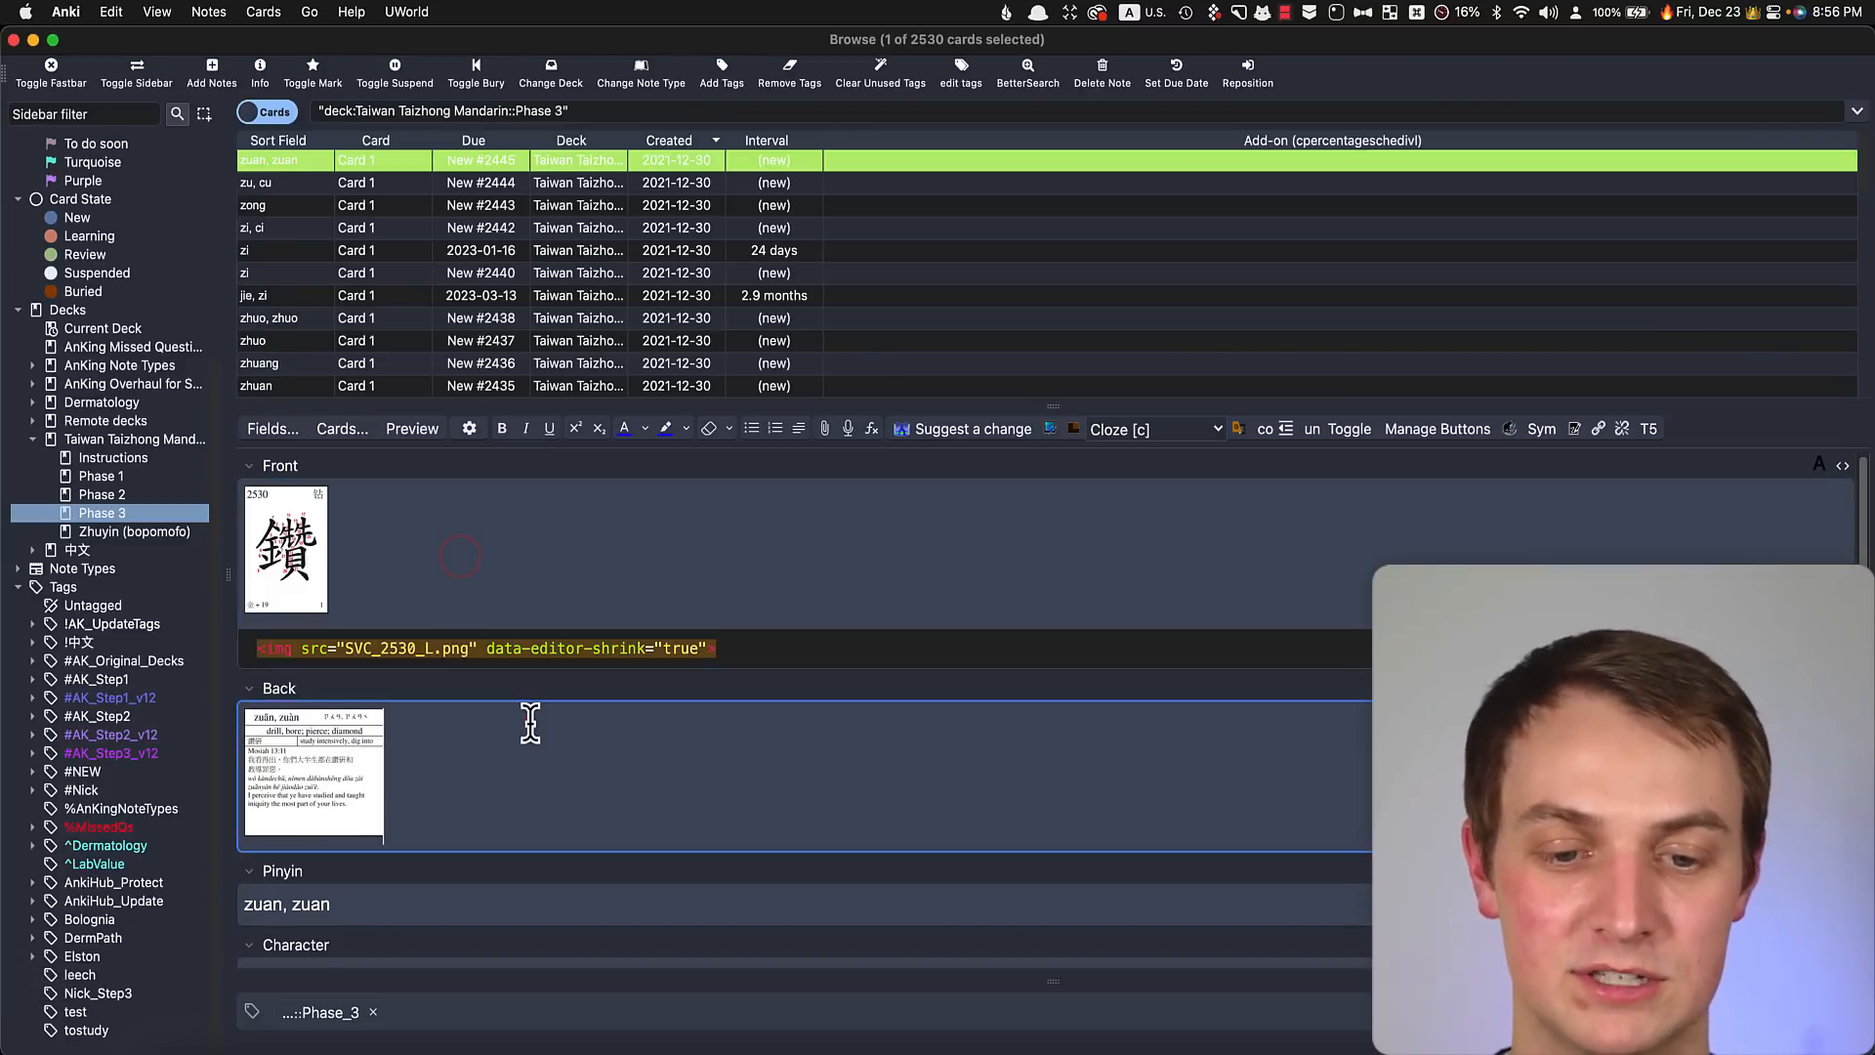
pyautogui.click(529, 720)
pyautogui.press('super+shift+x')
pyautogui.moveTo(703, 647); pyautogui.dragTo(502, 653)
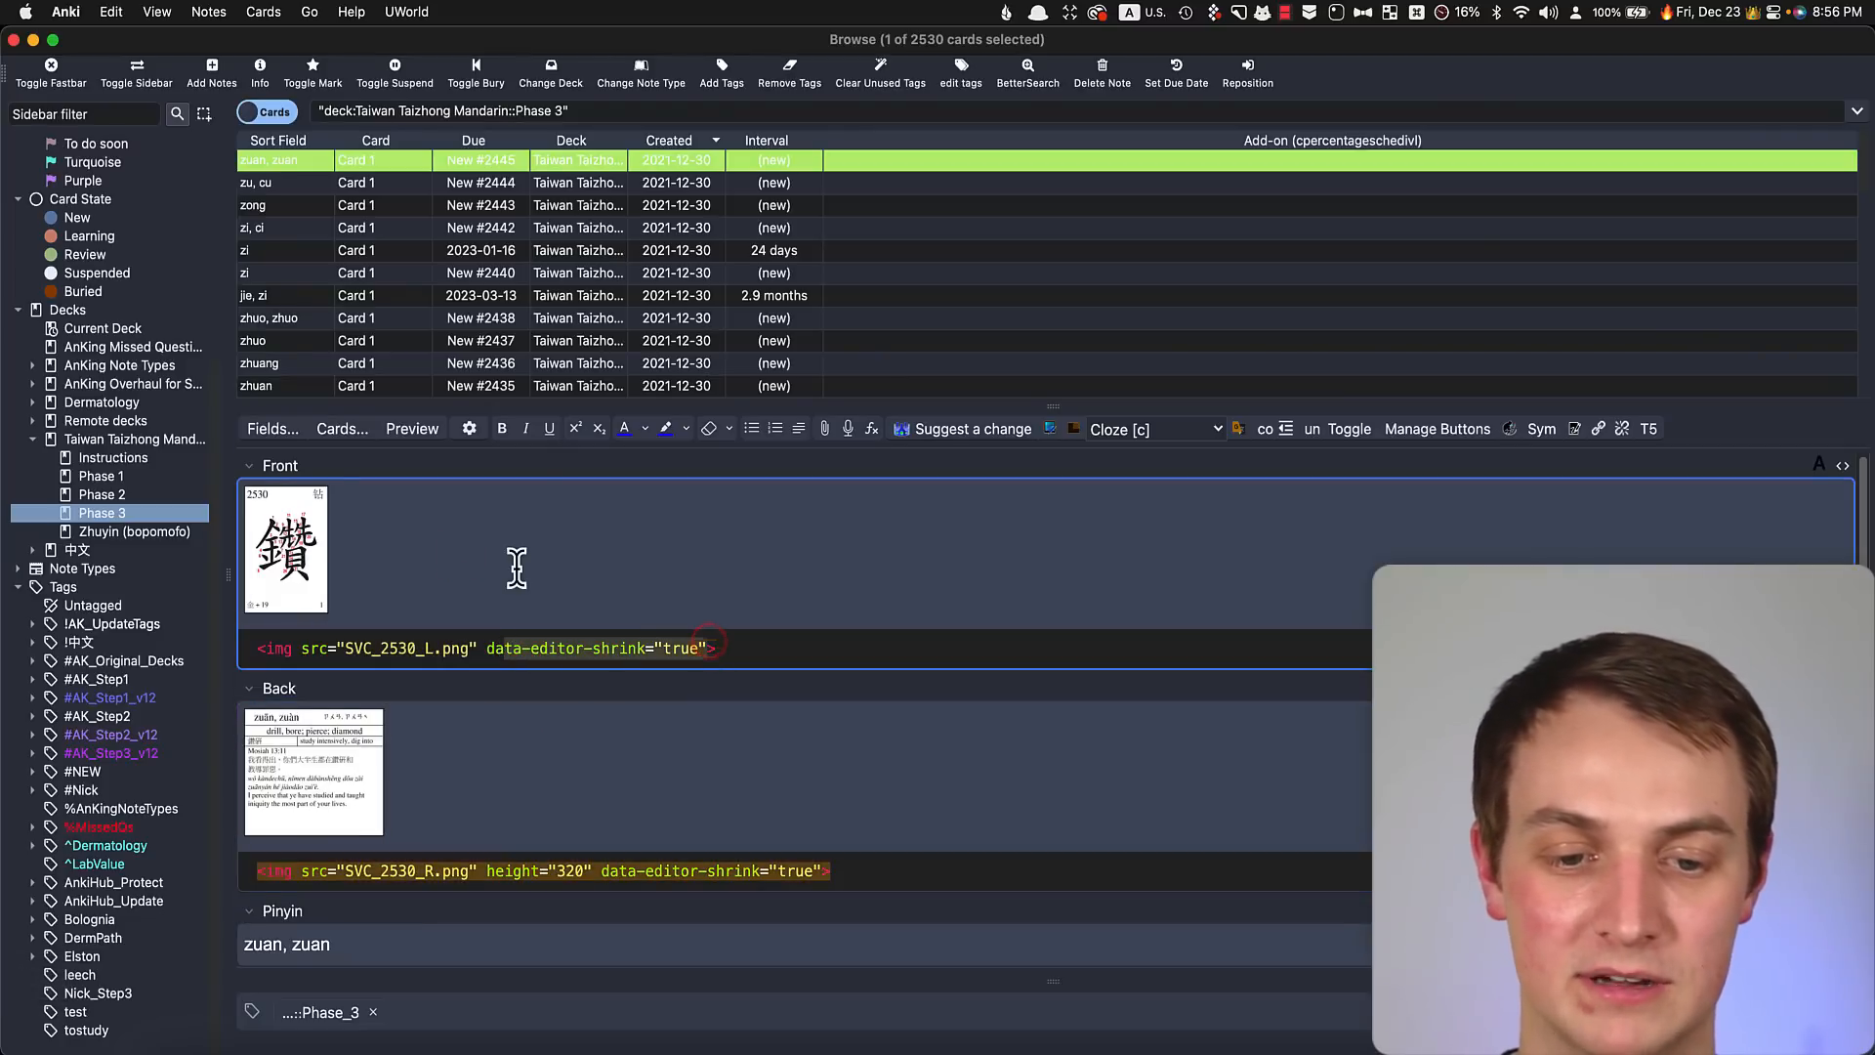
# Reload the first card by switching to the second card and back, and turn on Shrink Images
pyautogui.click(381, 183)
pyautogui.click(384, 158)
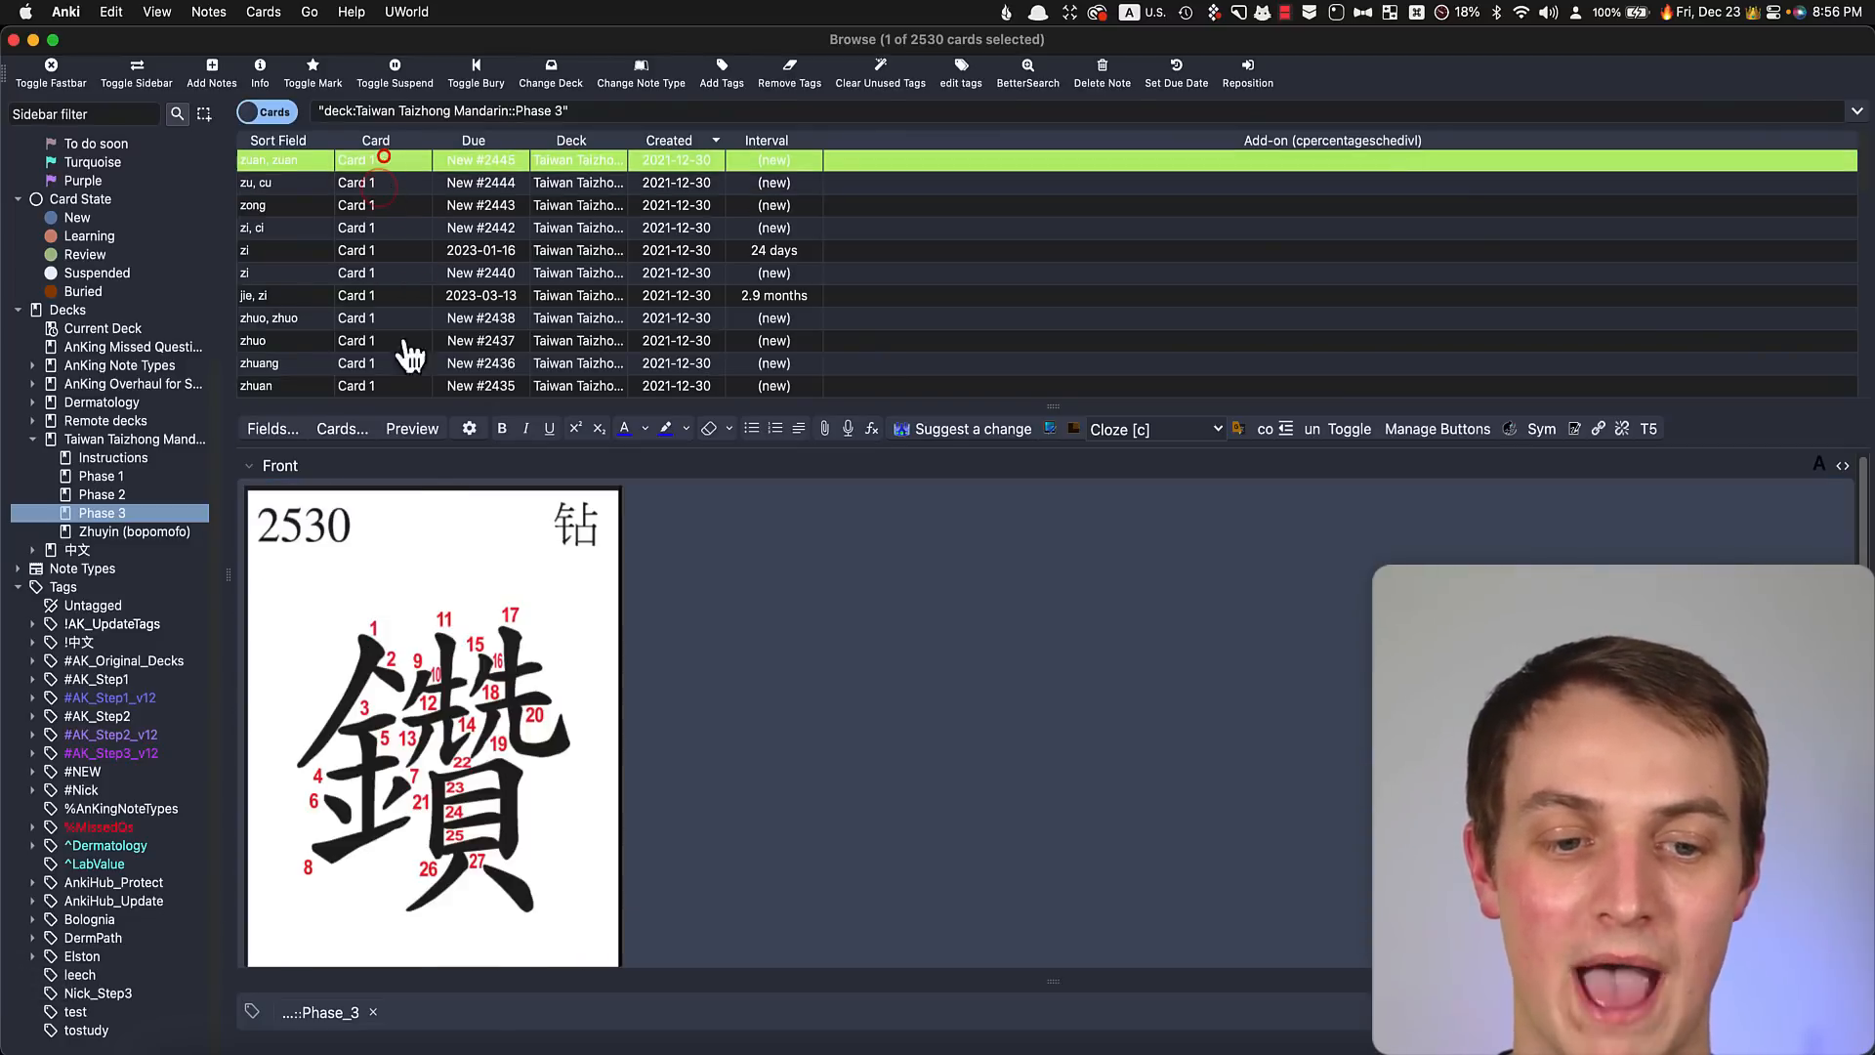
pyautogui.scroll(-3, 616, 678)
pyautogui.scroll(3, 615, 678)
pyautogui.click(469, 427)
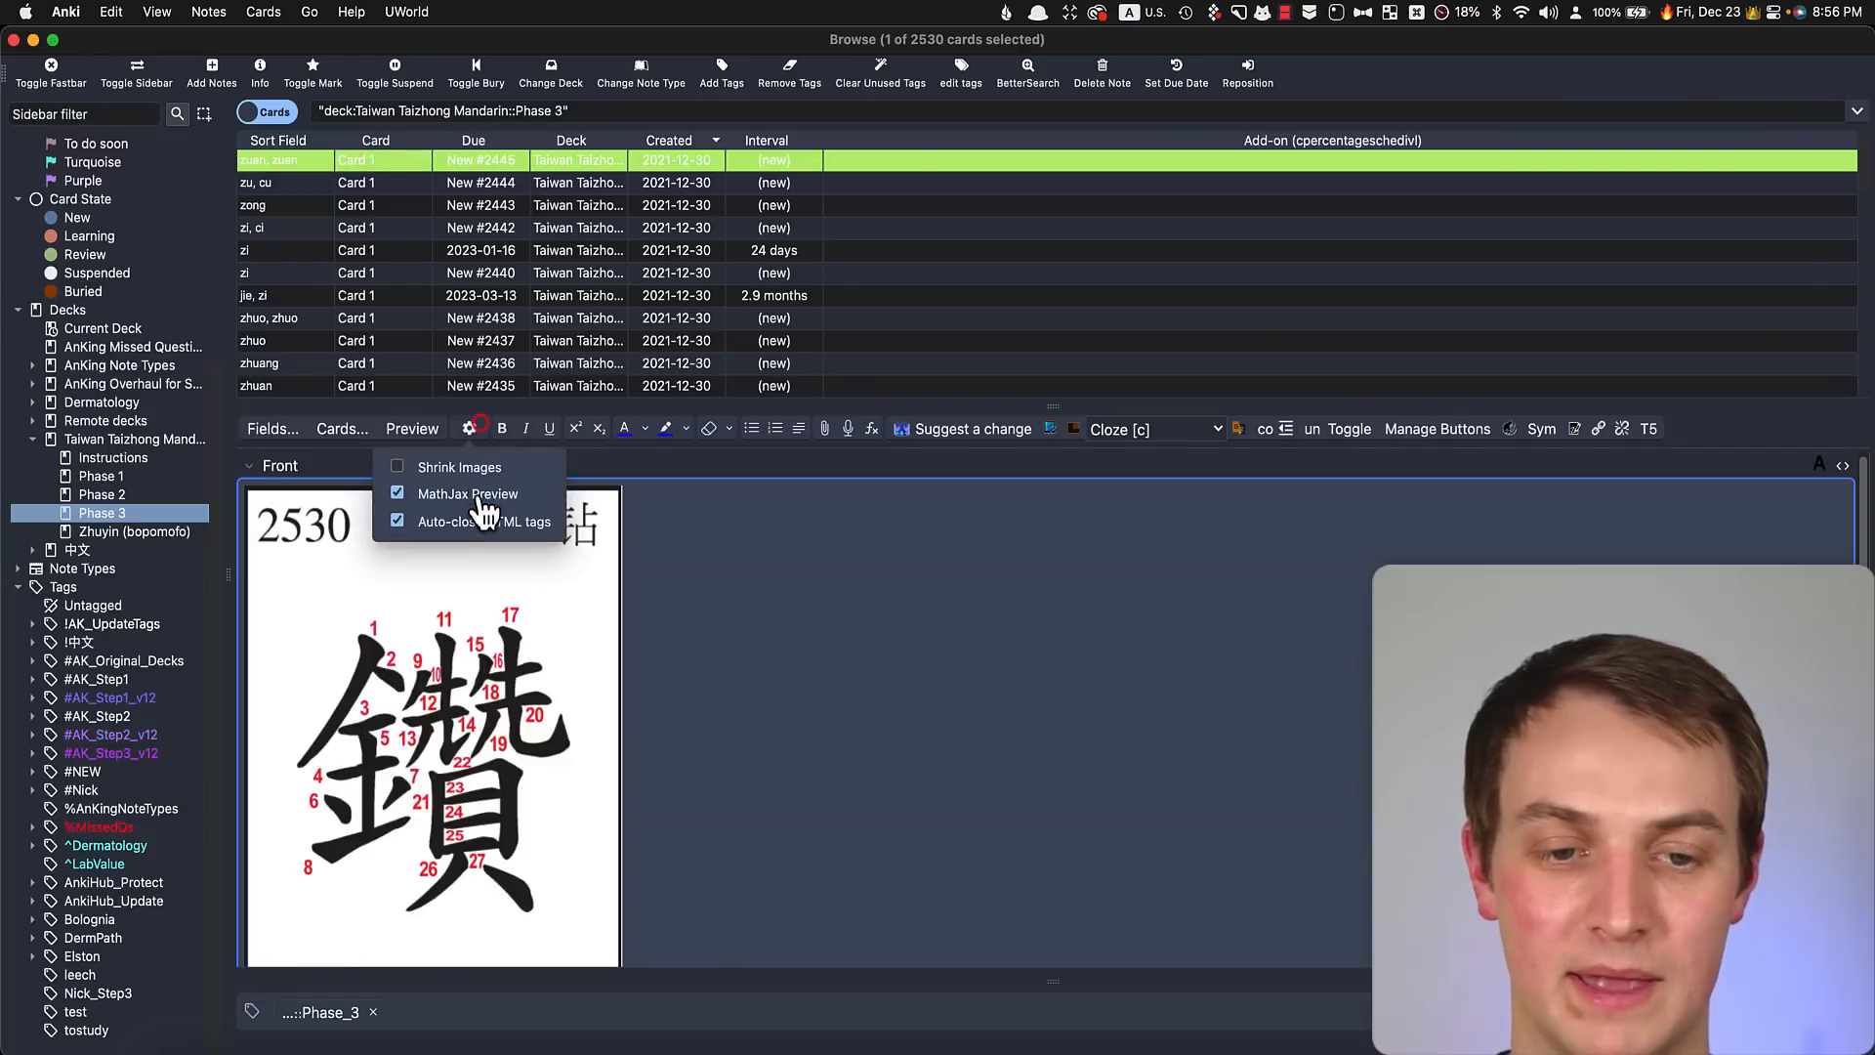
pyautogui.click(437, 469)
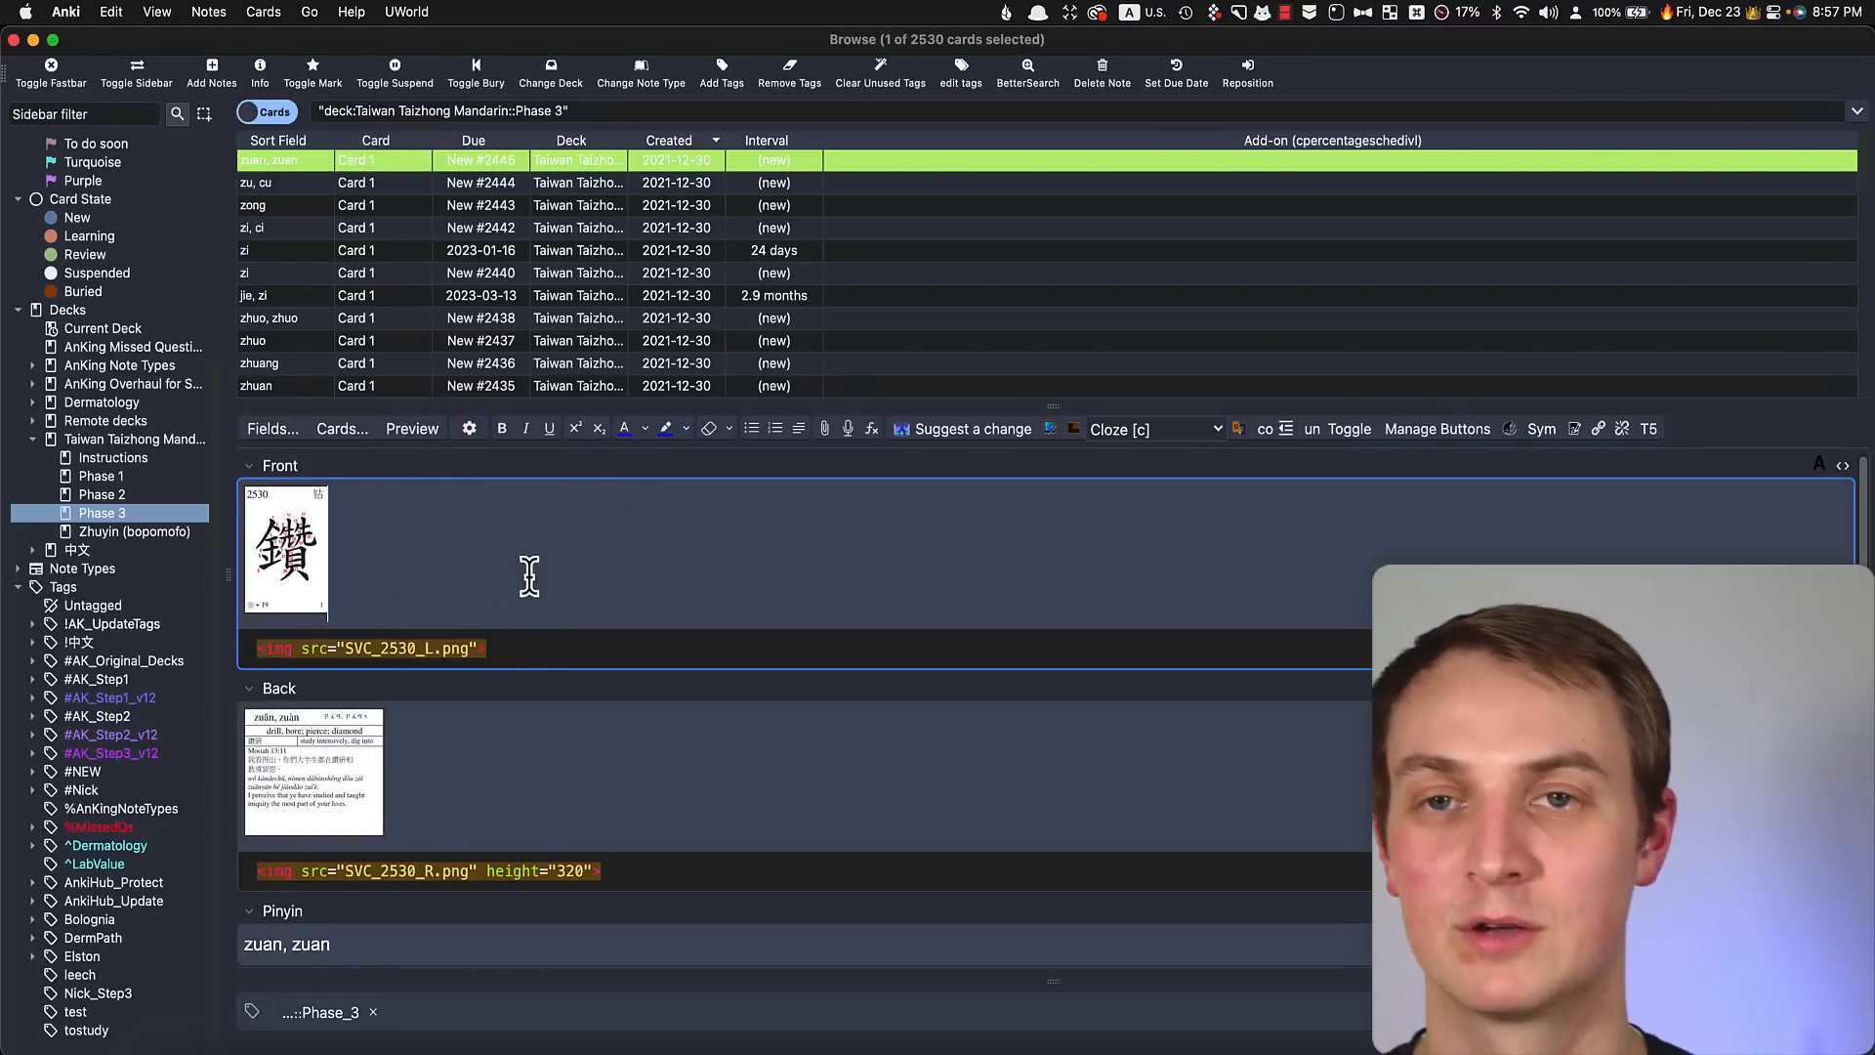
# Hide the HTML source of both the Front and Back fields
pyautogui.press('super+shift+x')
pyautogui.click(569, 703)
pyautogui.press('super+shift+x')
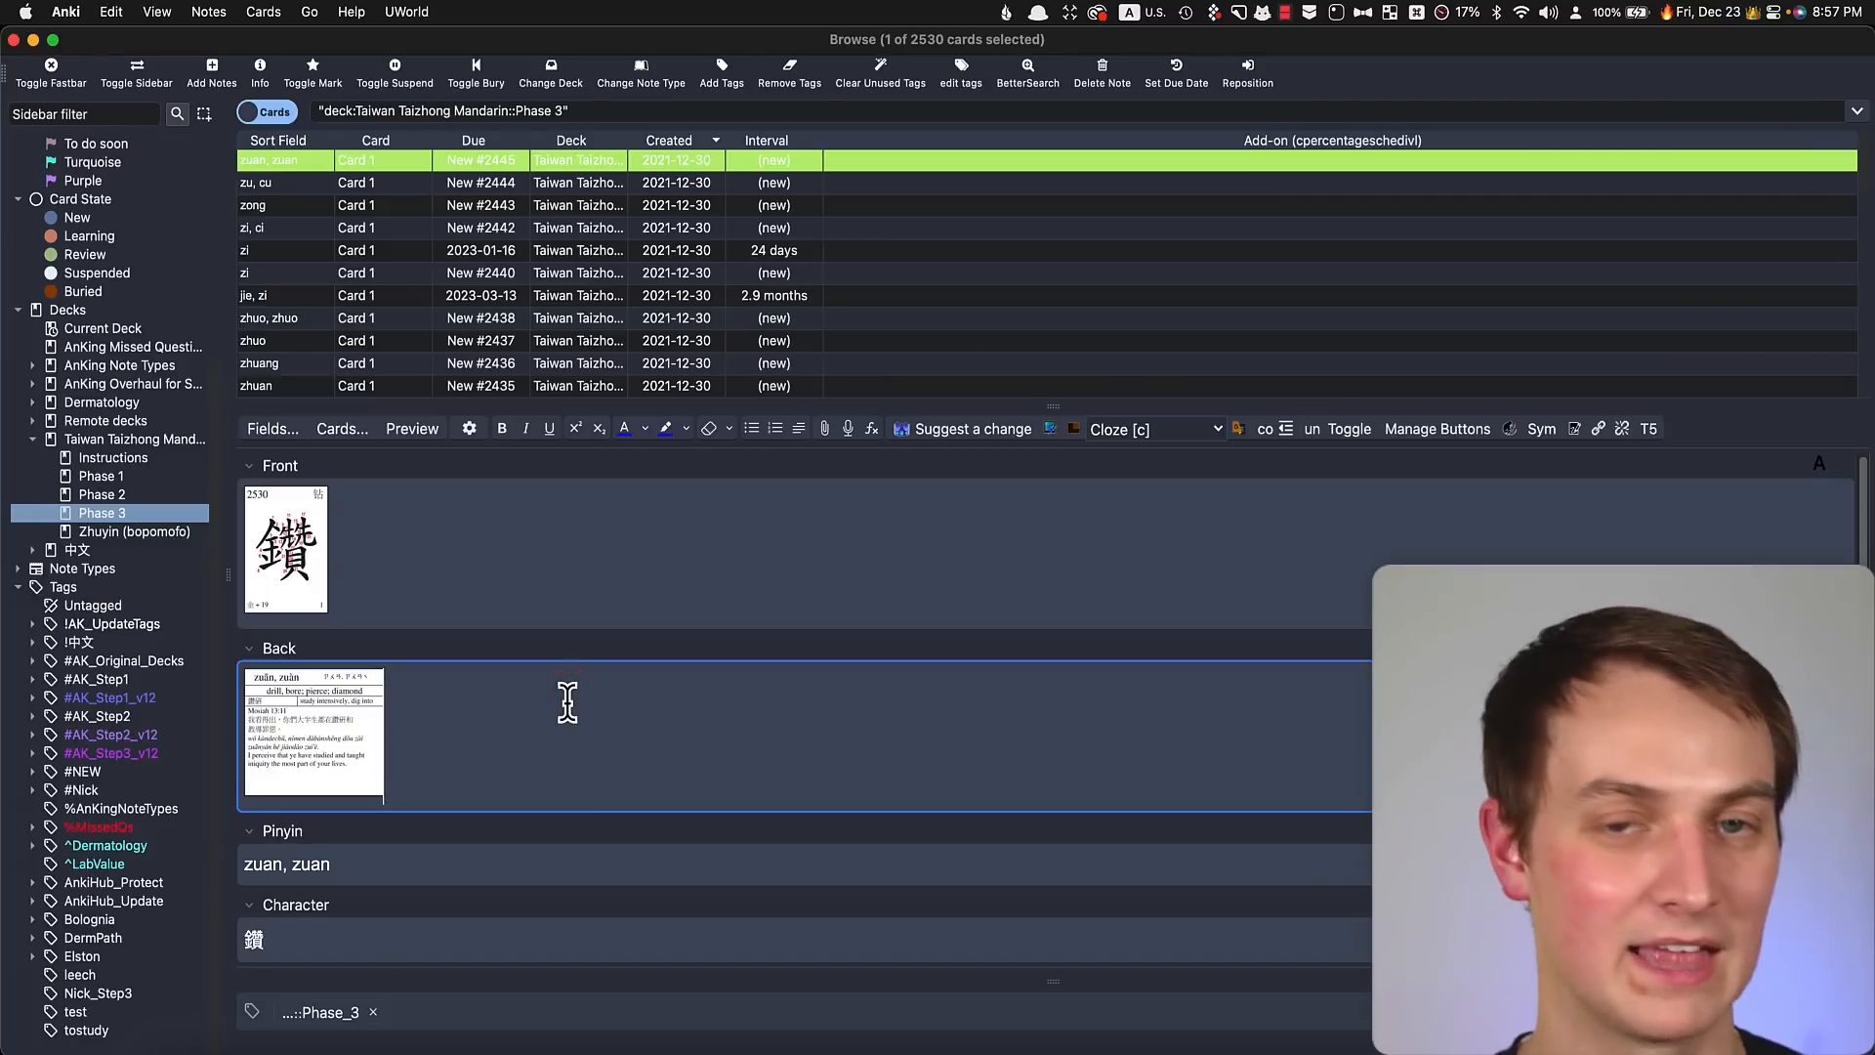